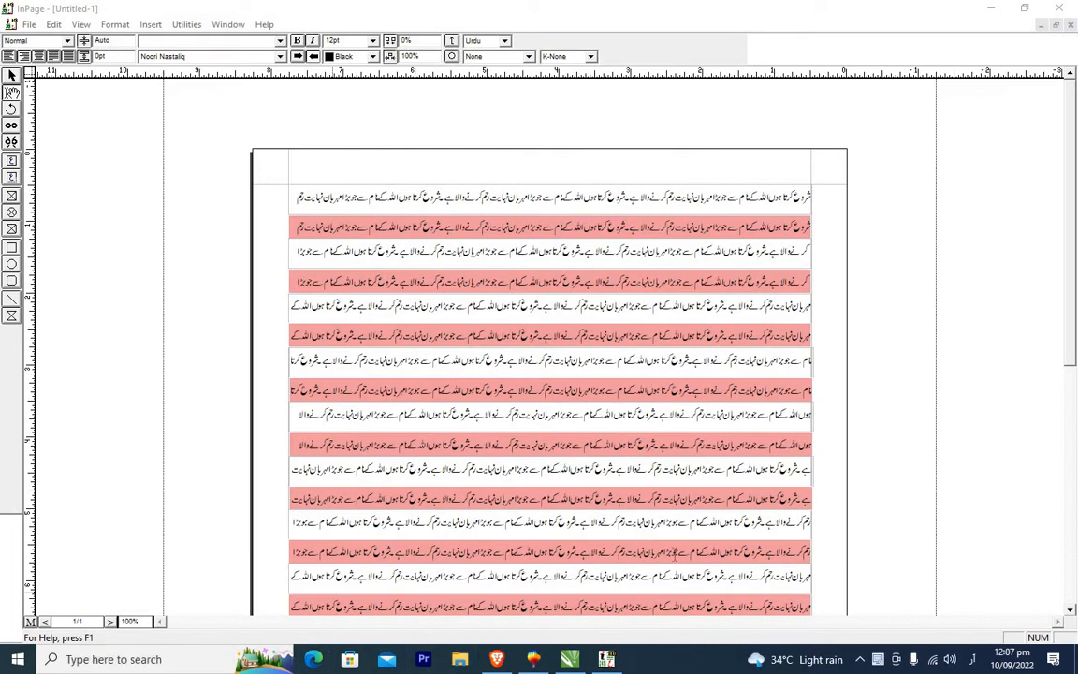
Scroll through the existing Urdu document to examine its alternating shaded and plain text bands.
{"action": "scroll", "coordinate": [1046, 586], "scroll_direction": "down", "scroll_amount": 2}
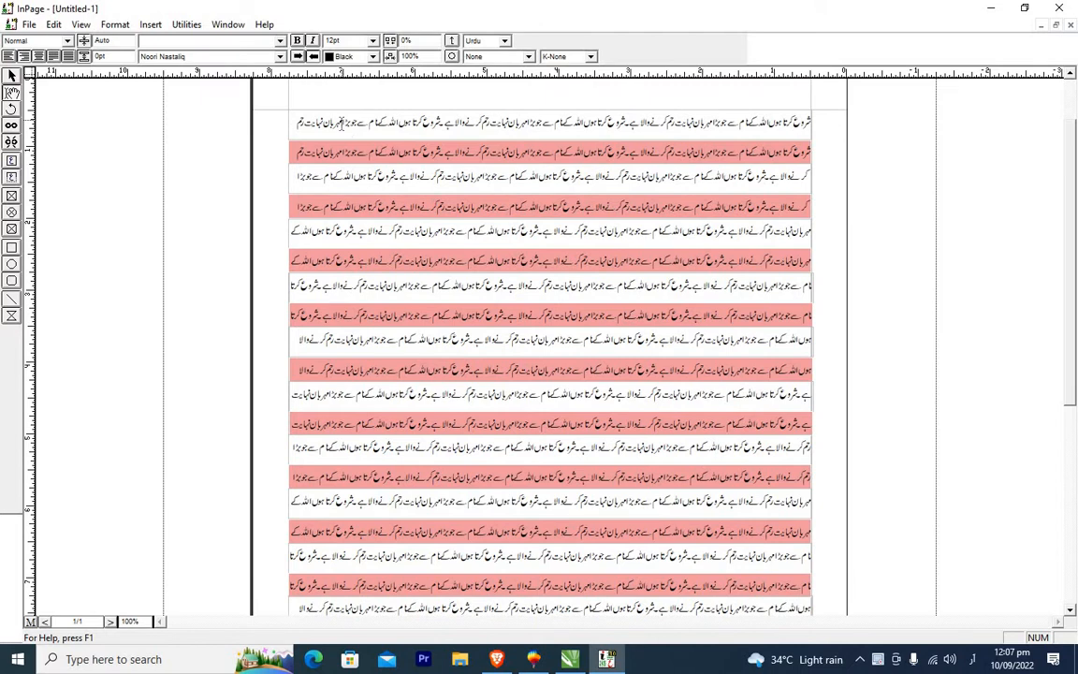
{"action": "left_click", "coordinate": [341, 124]}
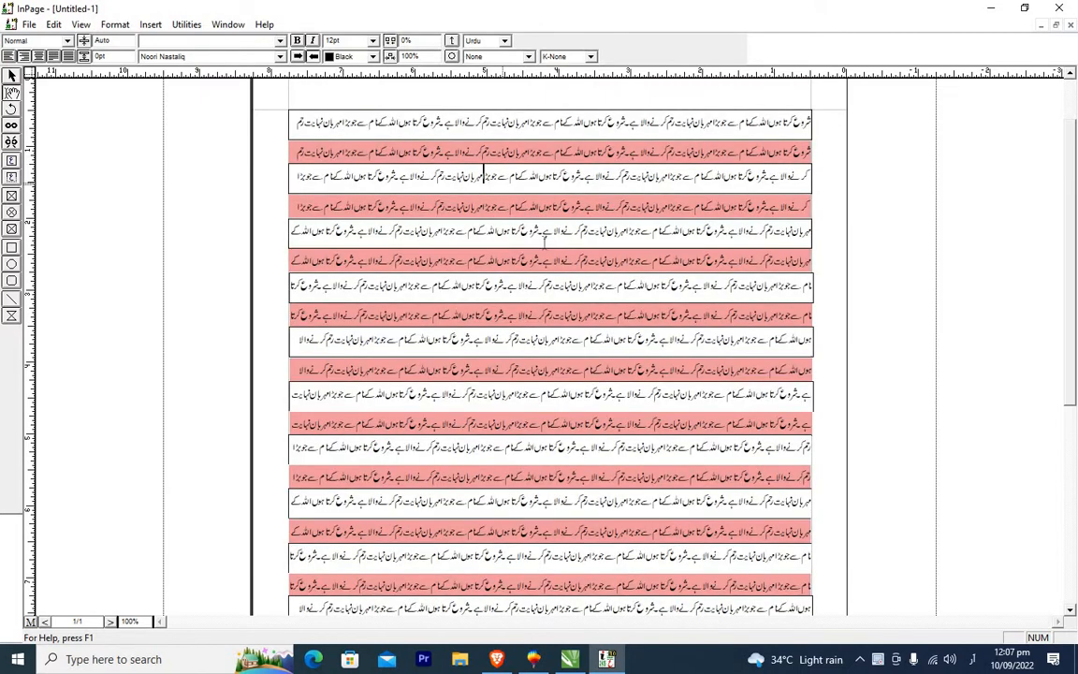
{"action": "left_click", "coordinate": [1072, 610]}
{"action": "left_click", "coordinate": [1072, 613]}
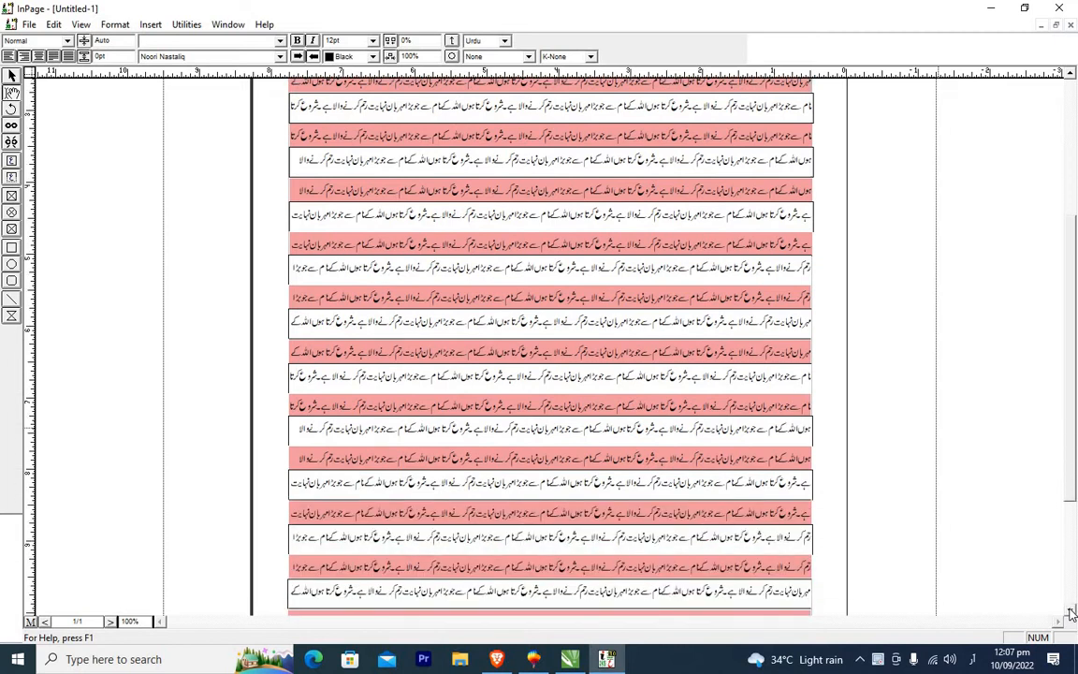
{"action": "left_click", "coordinate": [1072, 613]}
{"action": "left_click", "coordinate": [1072, 613]}
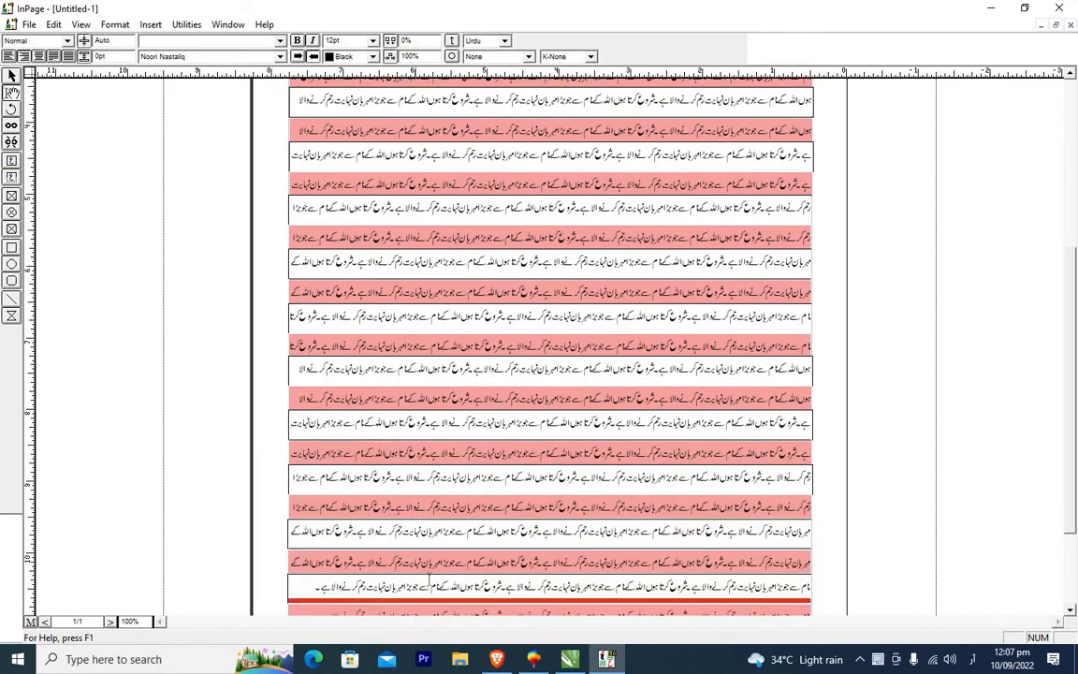
{"action": "left_click", "coordinate": [1072, 614]}
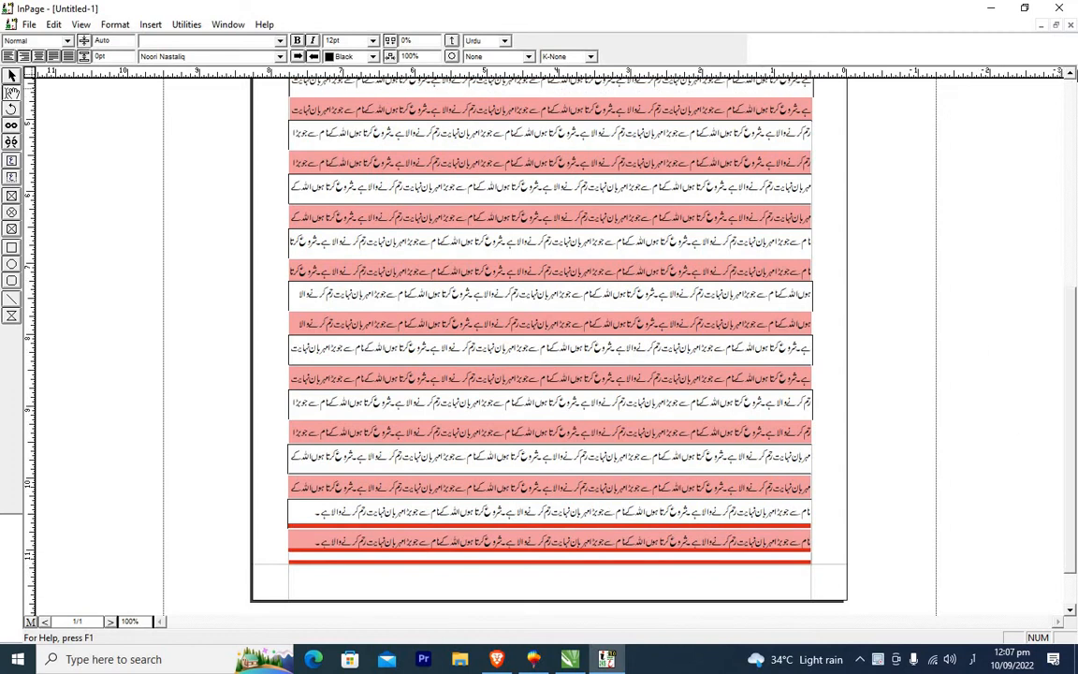
{"action": "left_click", "coordinate": [1071, 75]}
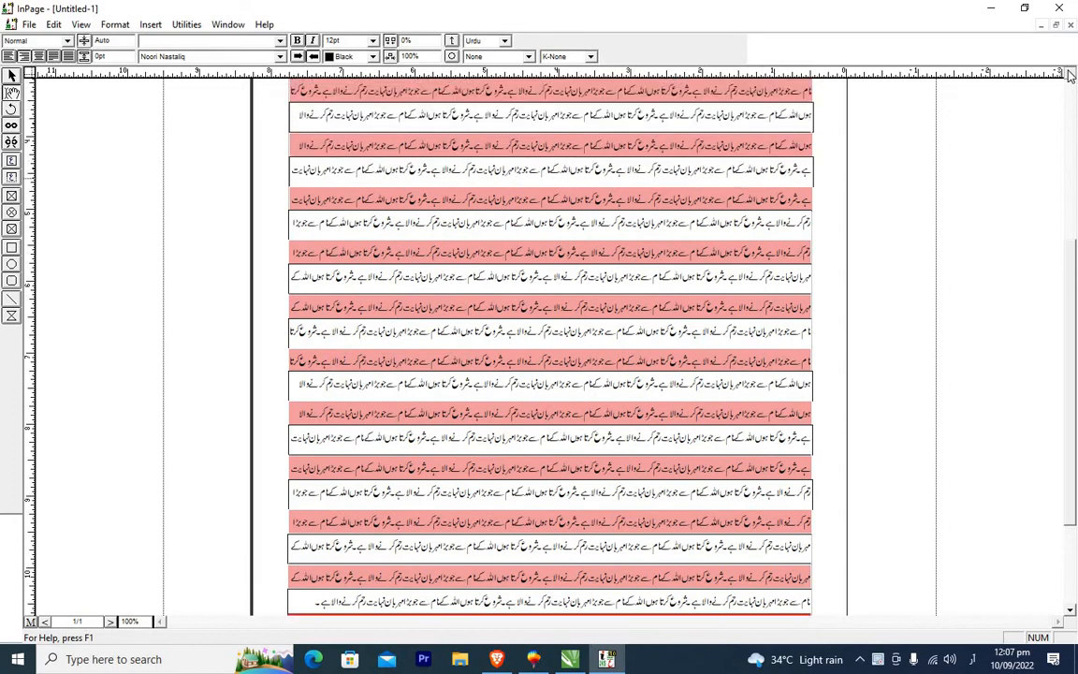
{"action": "left_click", "coordinate": [1071, 75]}
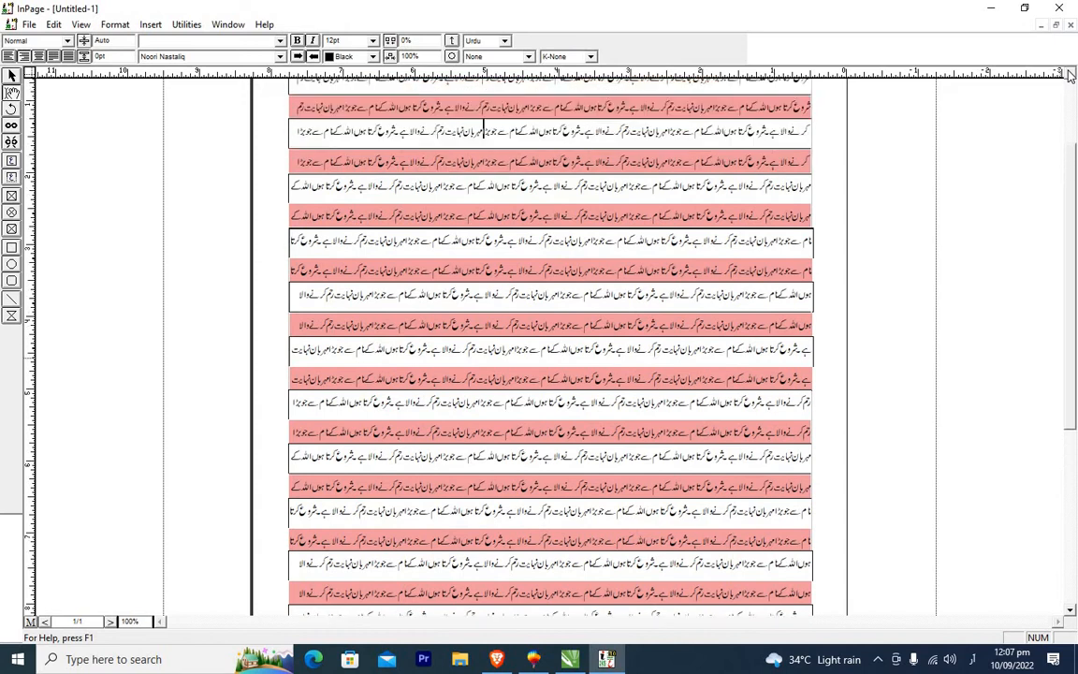
{"action": "left_click", "coordinate": [1071, 75]}
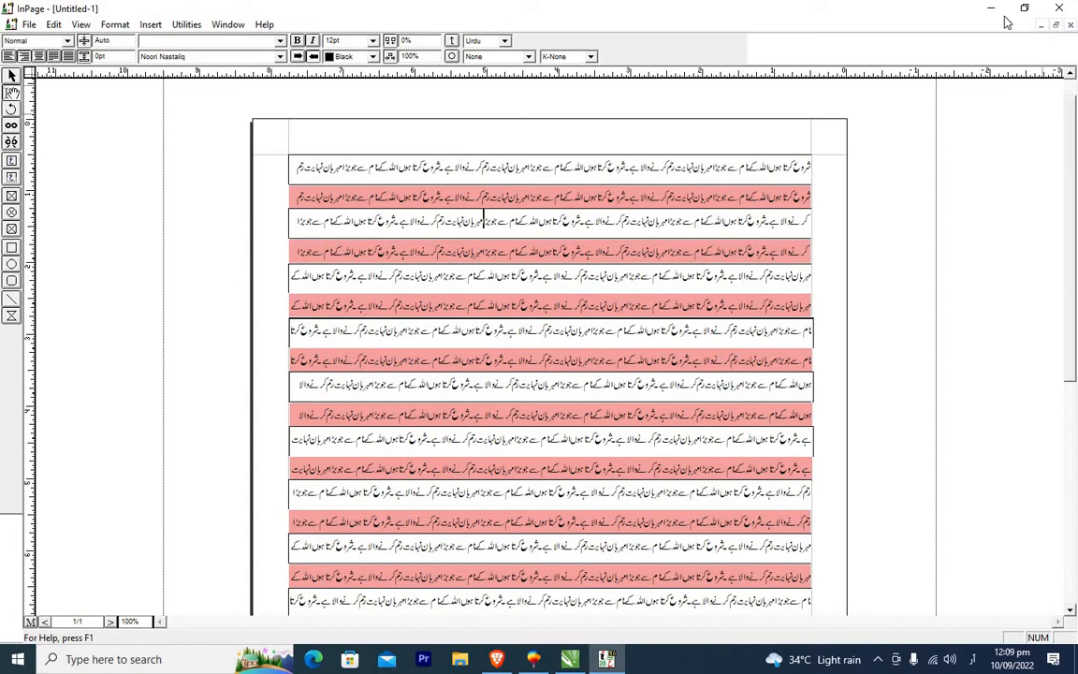
Close the untitled document without saving and create a new A4 portrait document with the default settings.
{"action": "left_click", "coordinate": [1071, 26]}
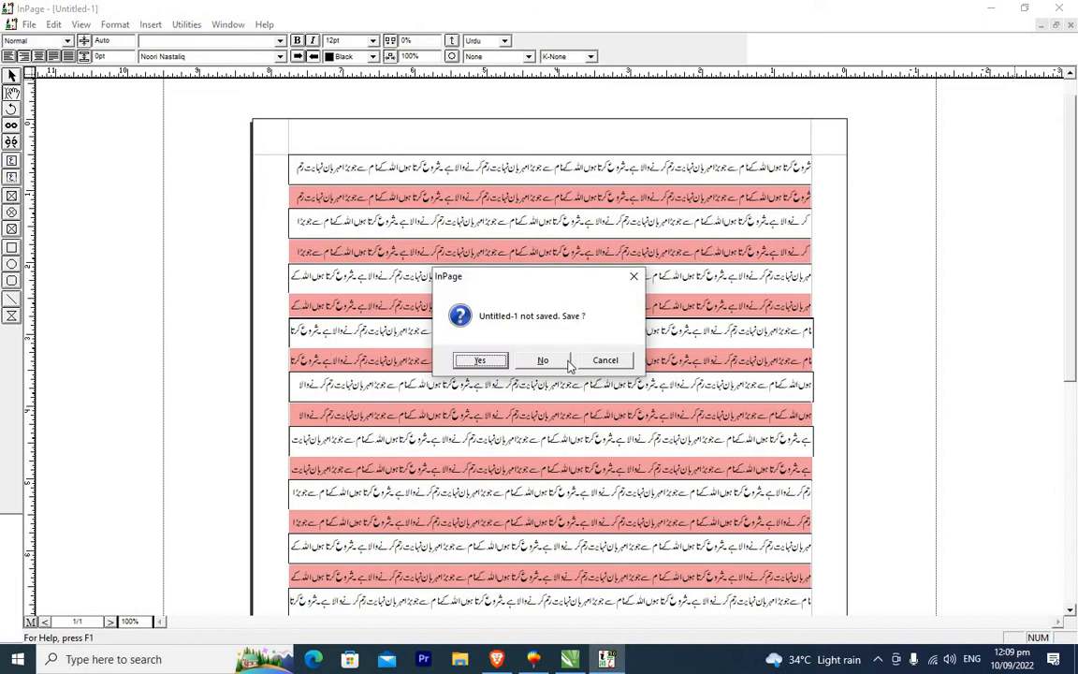
{"action": "left_click", "coordinate": [489, 329]}
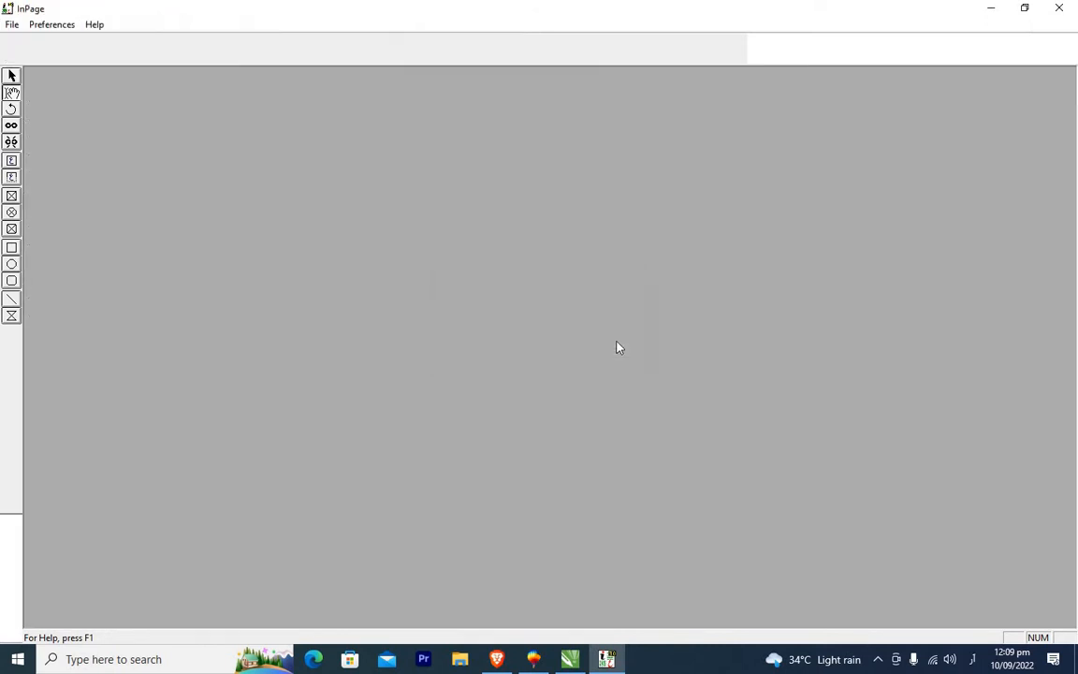
{"action": "left_click", "coordinate": [13, 24]}
{"action": "left_click", "coordinate": [46, 47]}
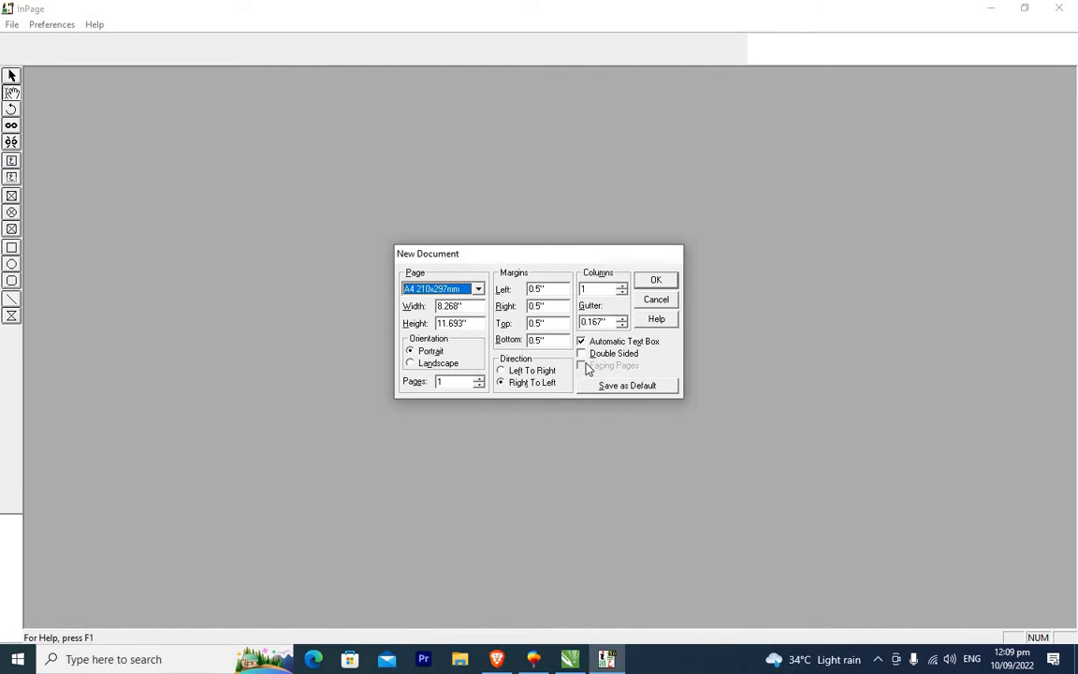
{"action": "left_click", "coordinate": [670, 286]}
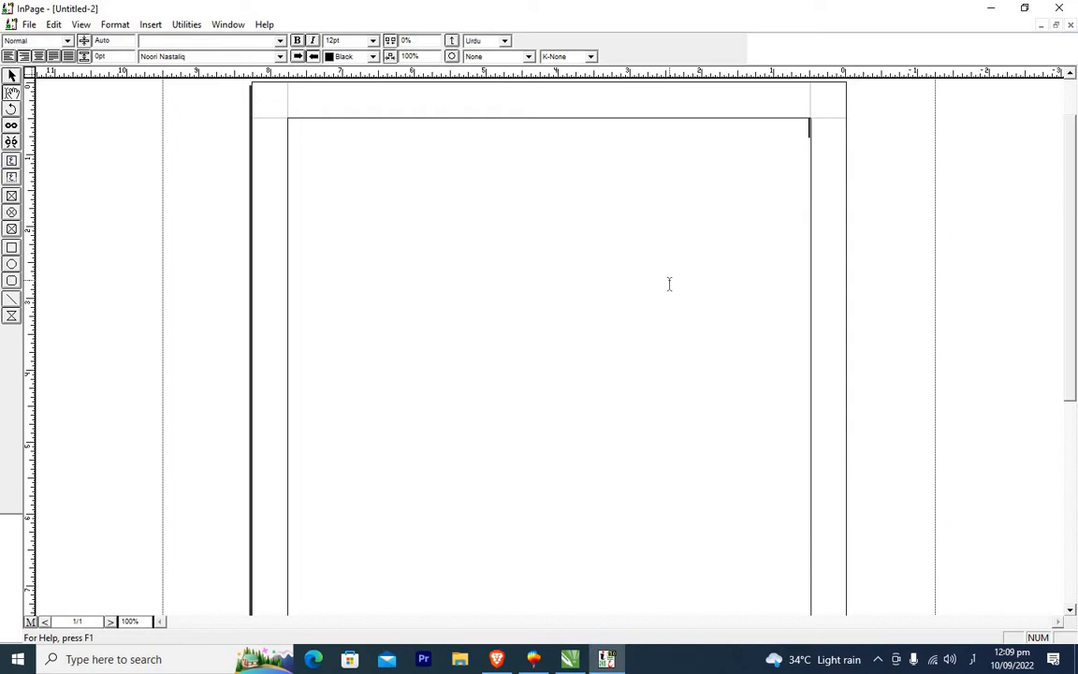
Switch to the master page and select its main text box.
{"action": "left_click", "coordinate": [30, 623]}
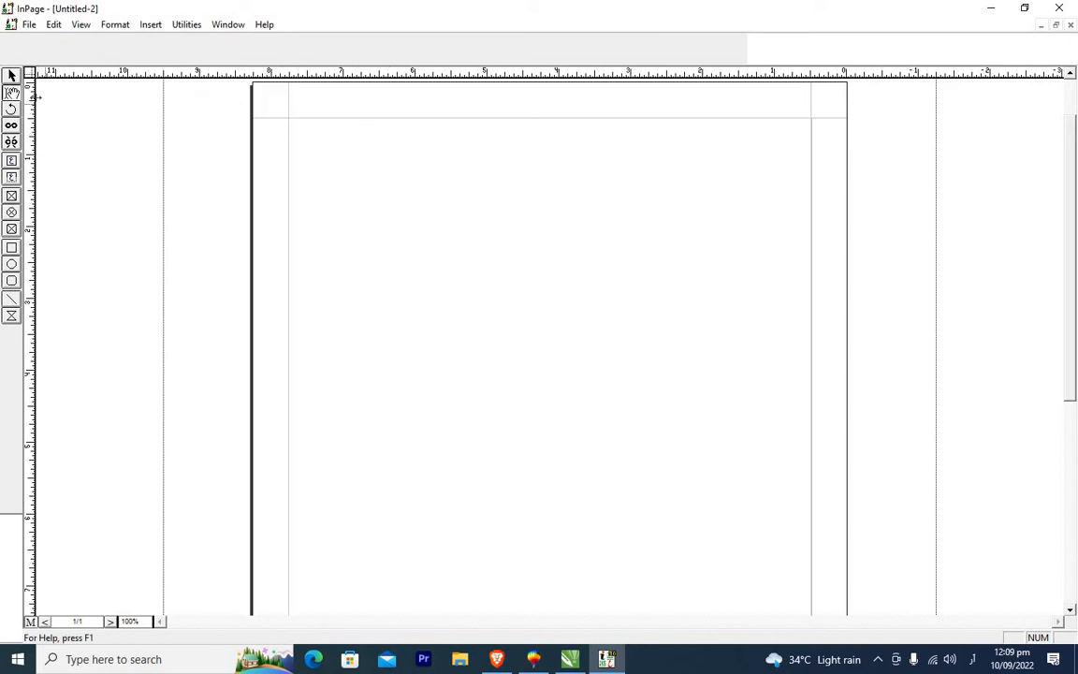
{"action": "left_click", "coordinate": [11, 78]}
{"action": "left_click", "coordinate": [518, 294]}
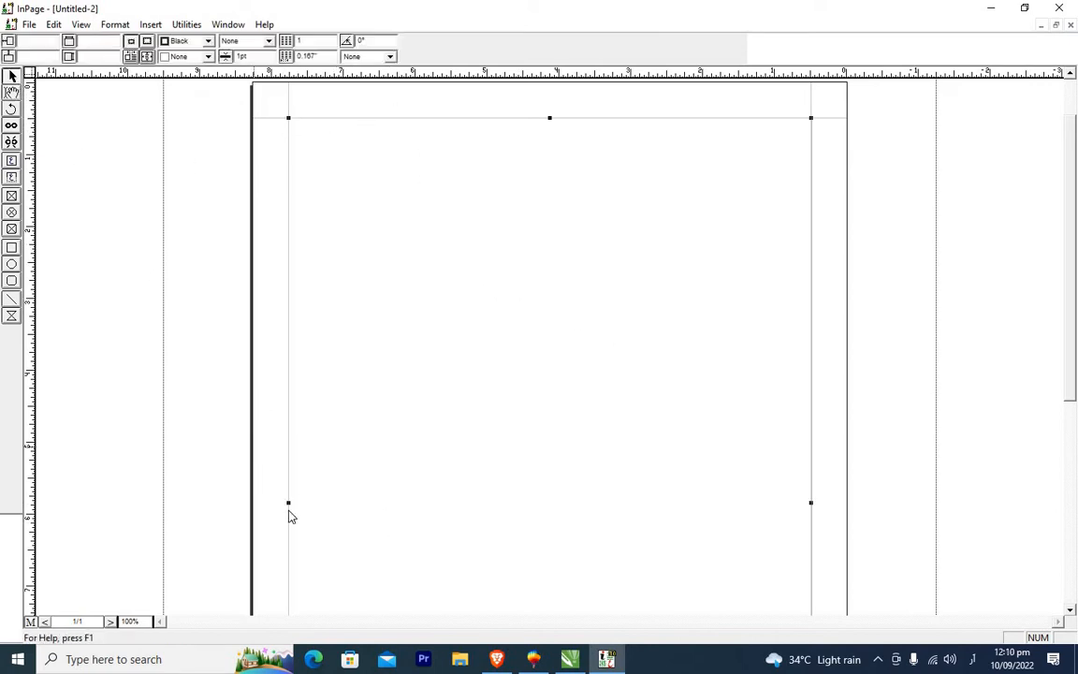
Try narrowing the master page text box by moving its left edge.
{"action": "left_click_drag", "start_coordinate": [289, 503], "coordinate": [403, 504]}
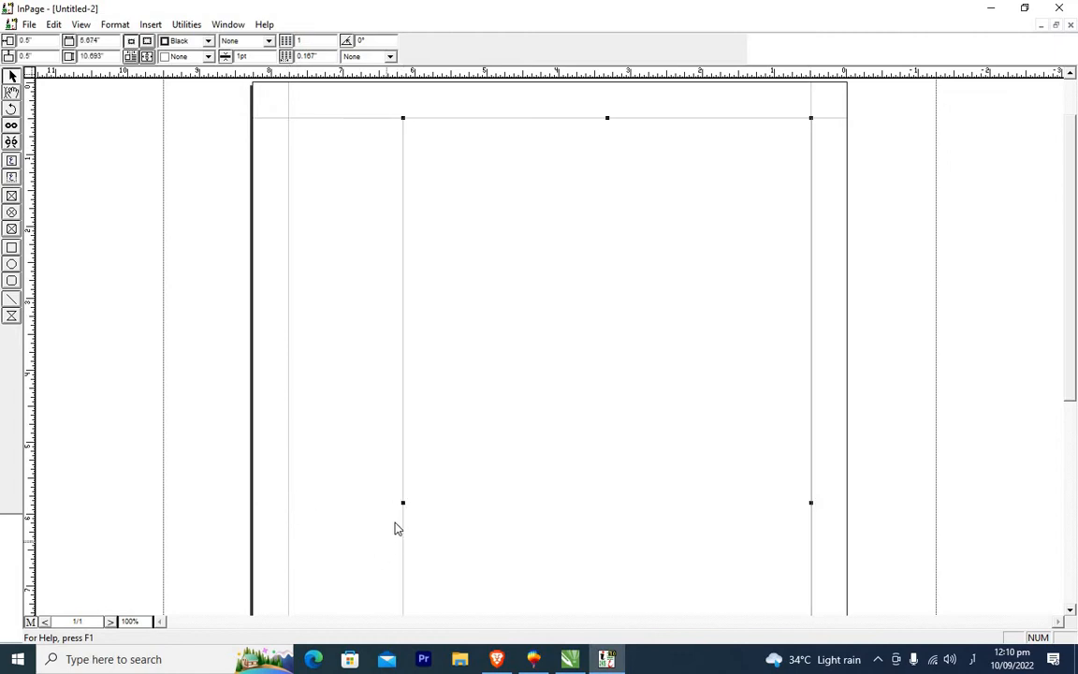
{"action": "left_click", "coordinate": [404, 511]}
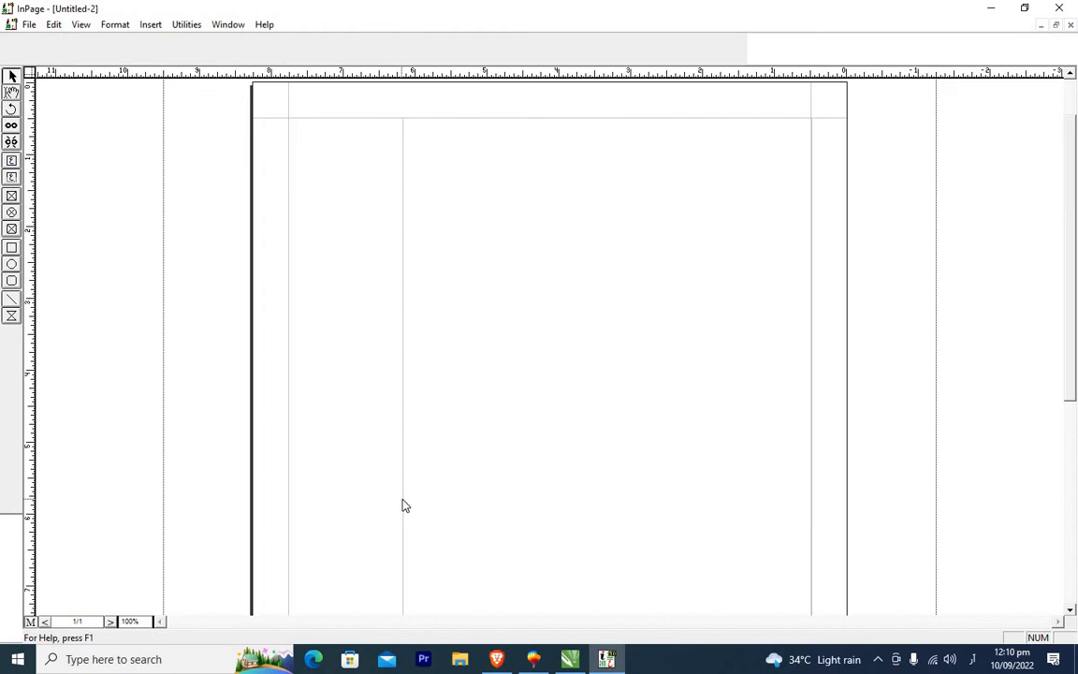
{"action": "left_click", "coordinate": [405, 513]}
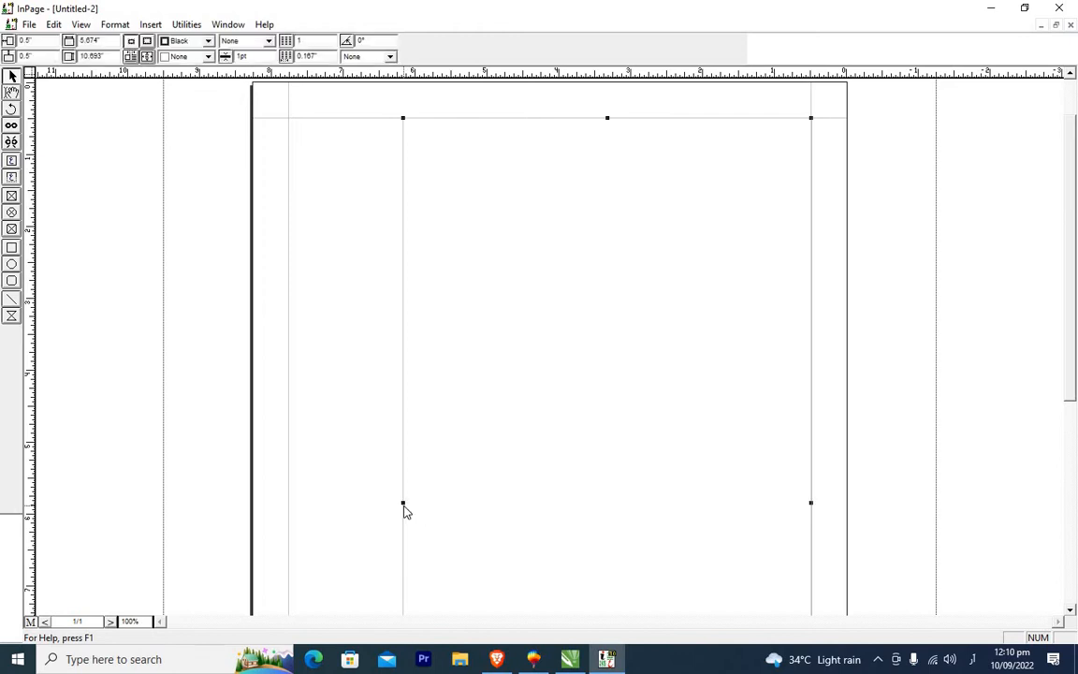
{"action": "left_click_drag", "start_coordinate": [403, 502], "coordinate": [381, 503]}
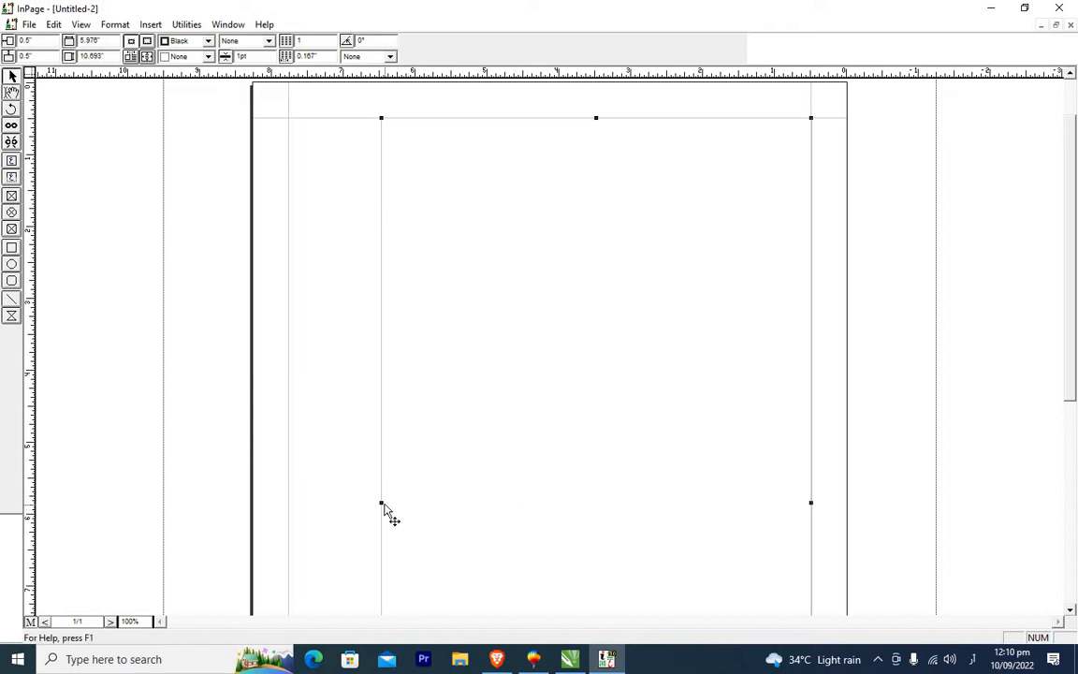
{"action": "left_click_drag", "start_coordinate": [344, 502], "coordinate": [289, 505]}
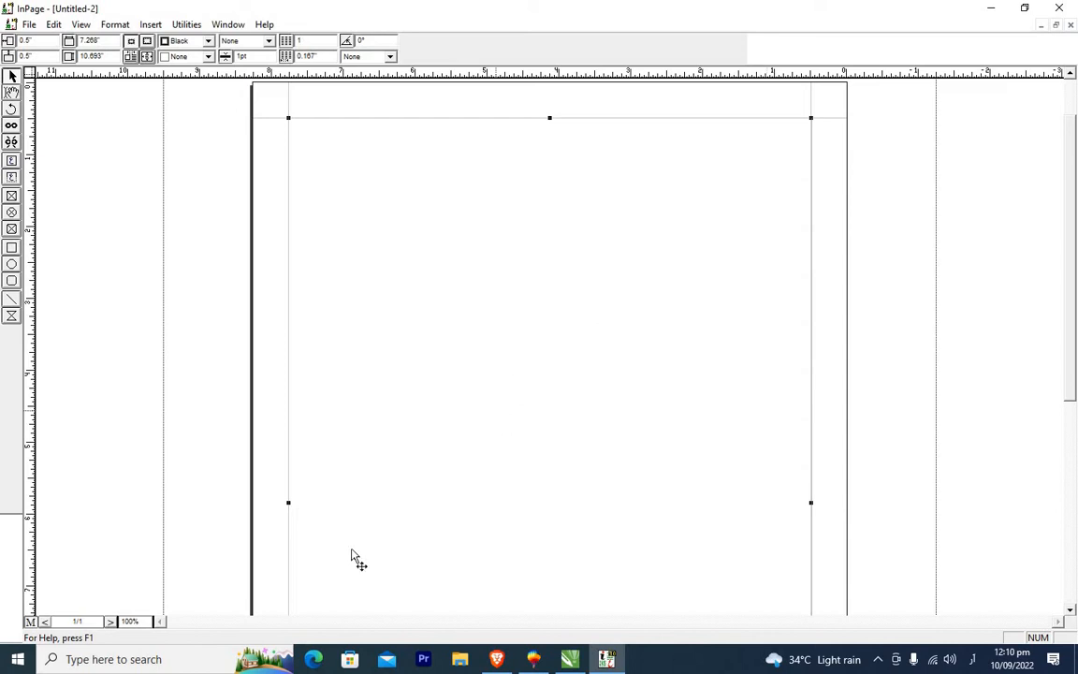
{"action": "left_click_drag", "start_coordinate": [290, 501], "coordinate": [378, 503]}
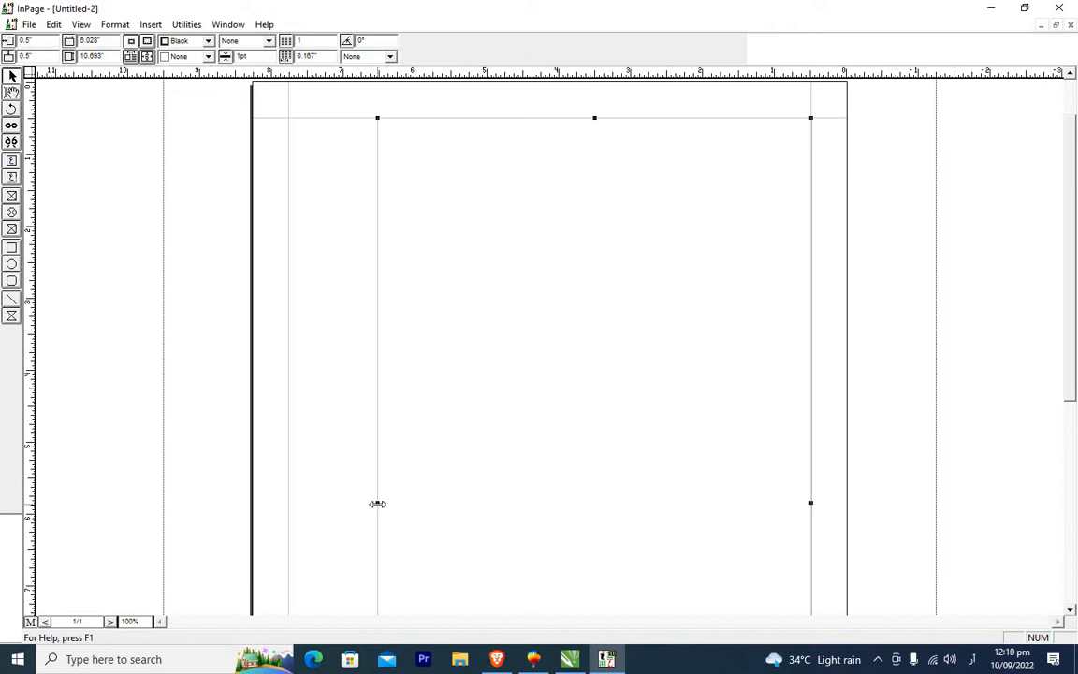
{"action": "left_click_drag", "start_coordinate": [378, 505], "coordinate": [347, 506]}
{"action": "left_click_drag", "start_coordinate": [295, 517], "coordinate": [283, 514]}
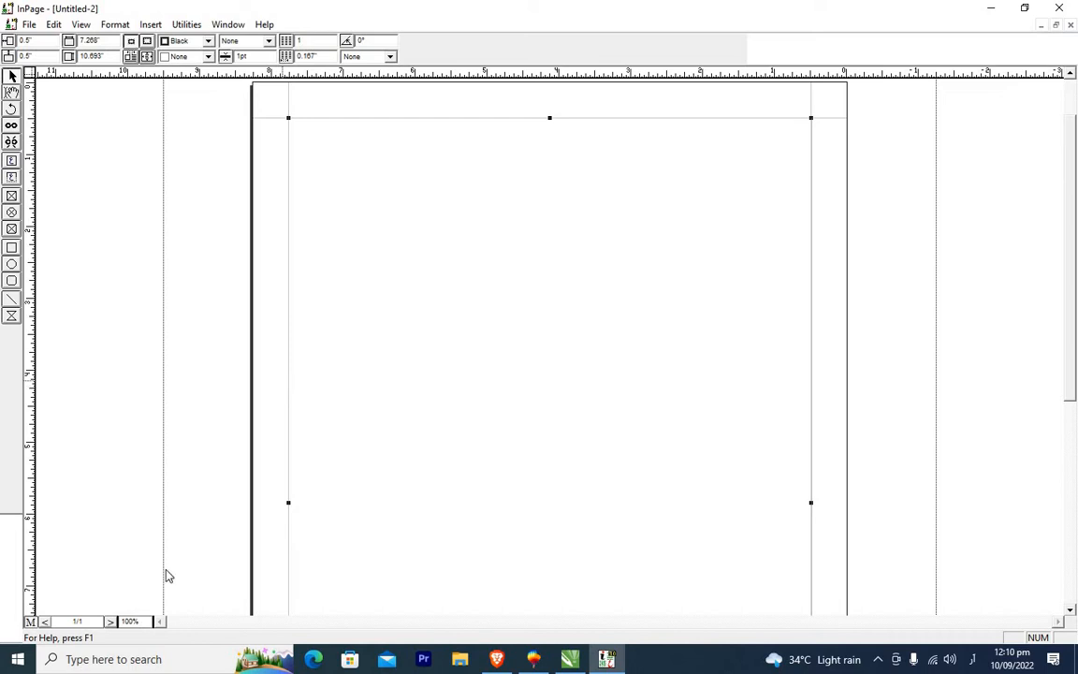
Zoom to 150% and draw a full-width text box just below the top margin, setting its height to 0.393 in.
{"action": "scroll", "coordinate": [131, 624], "scroll_direction": "down", "scroll_amount": 2}
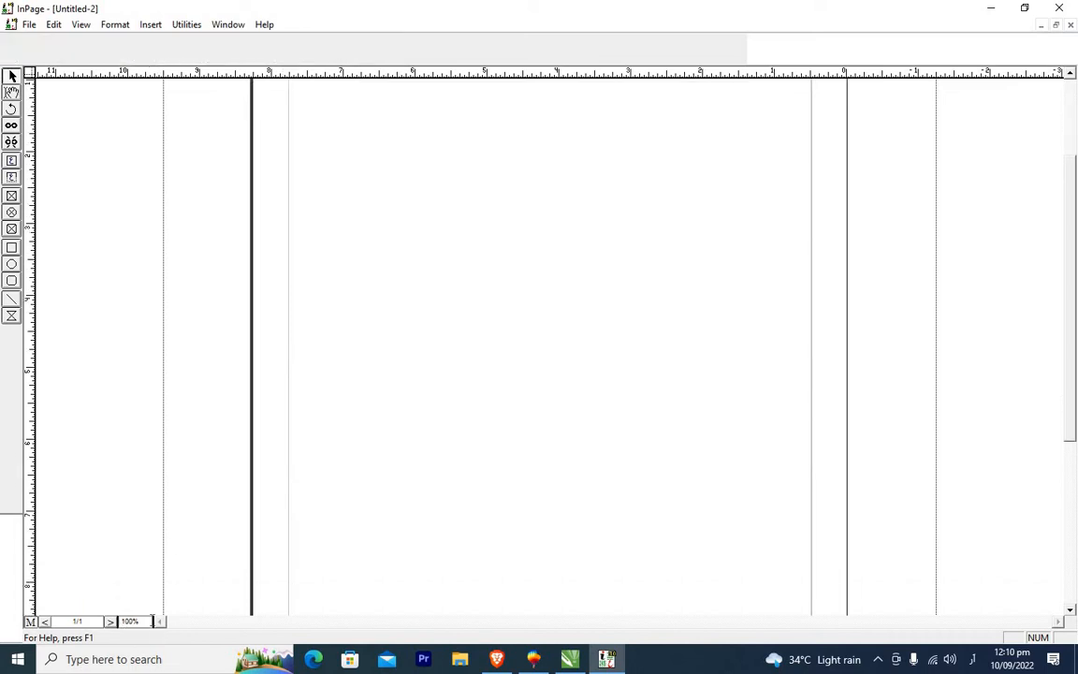
{"action": "left_click", "coordinate": [114, 625]}
{"action": "type", "text": "150"}
{"action": "key", "text": "Return"}
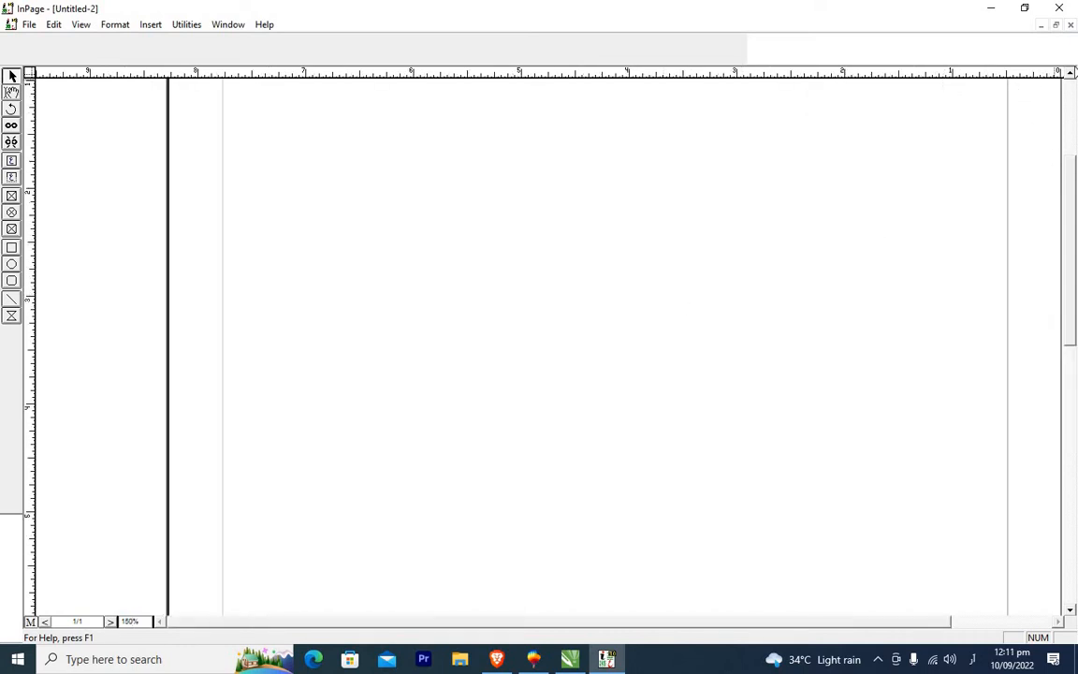
{"action": "left_click", "coordinate": [1071, 75]}
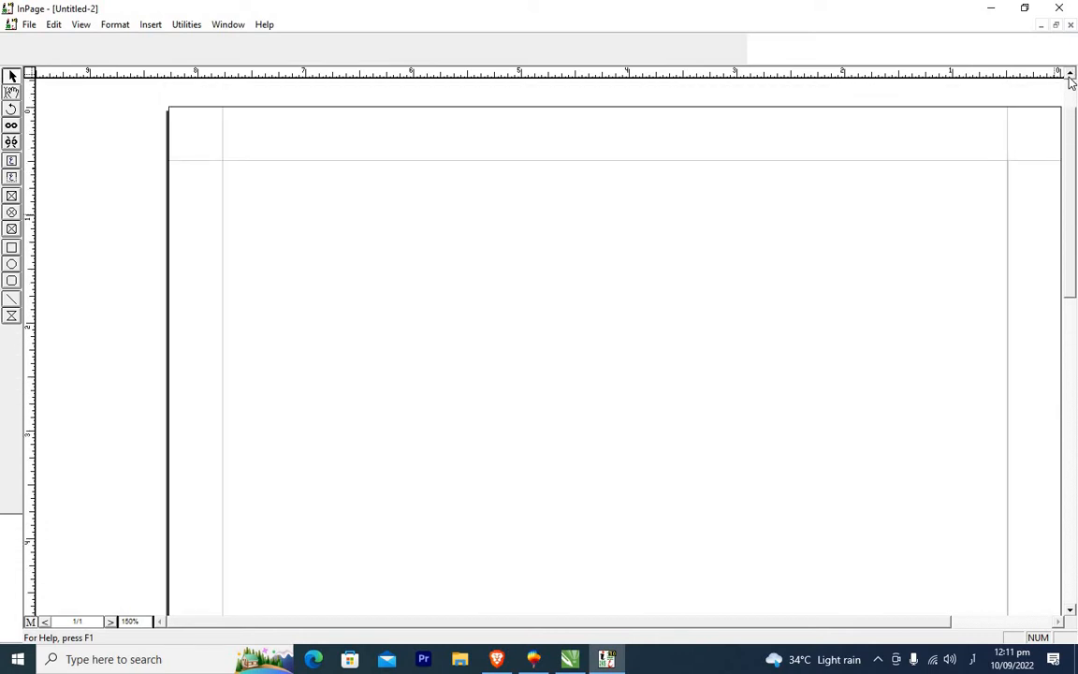
{"action": "left_click", "coordinate": [1058, 621]}
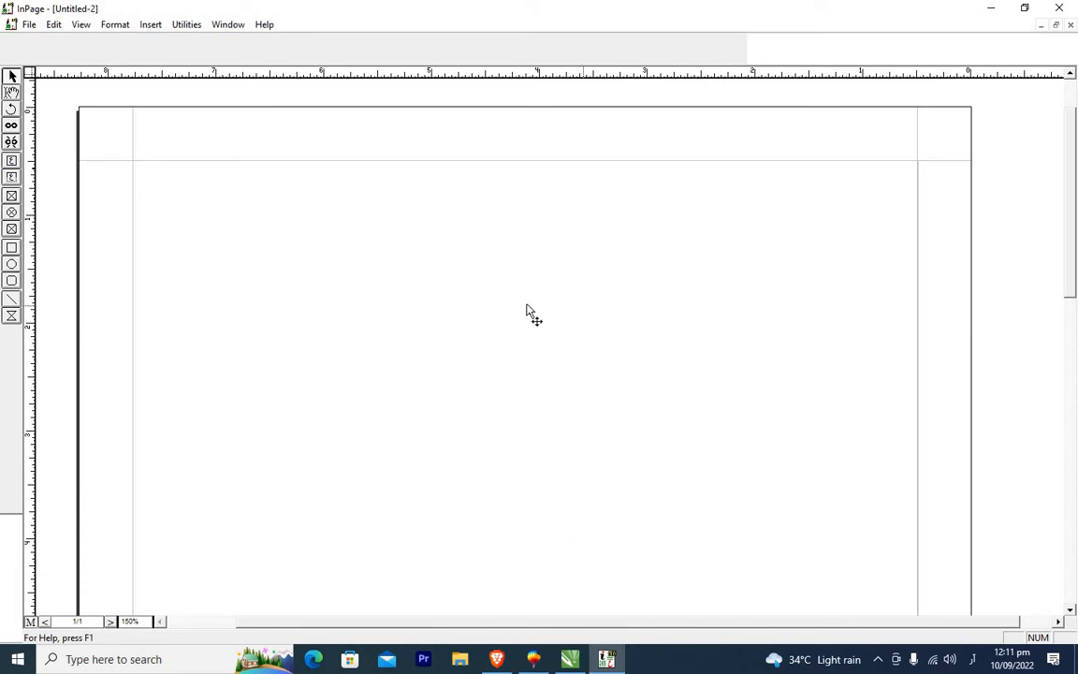
{"action": "left_click", "coordinate": [12, 162]}
{"action": "left_click_drag", "start_coordinate": [134, 164], "coordinate": [917, 197]}
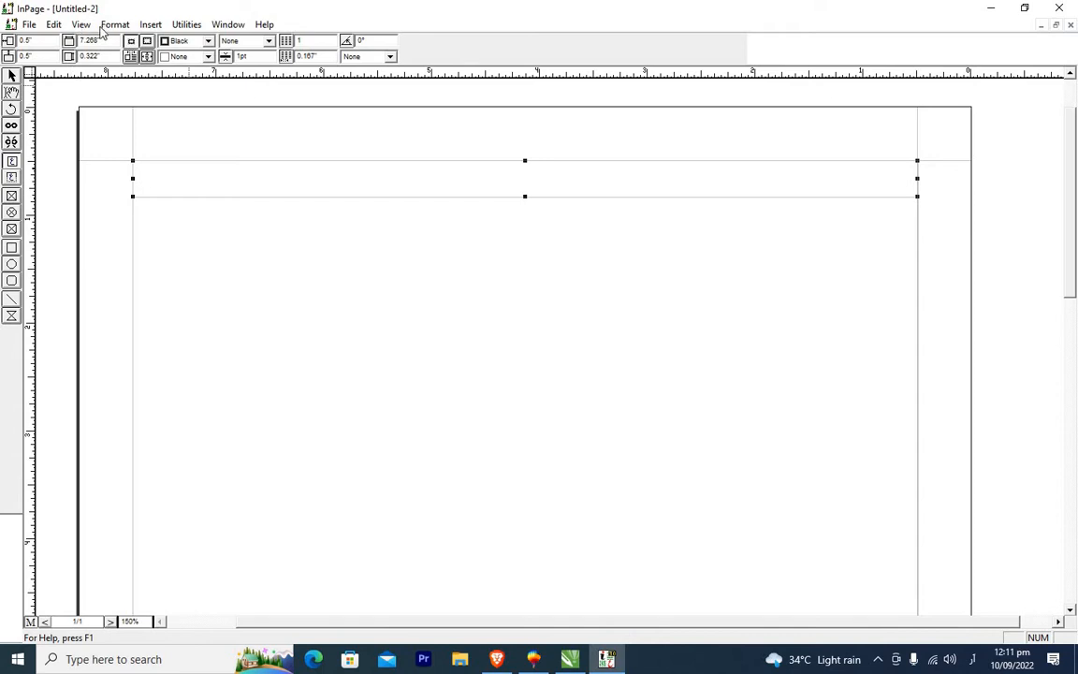
{"action": "left_click", "coordinate": [99, 56]}
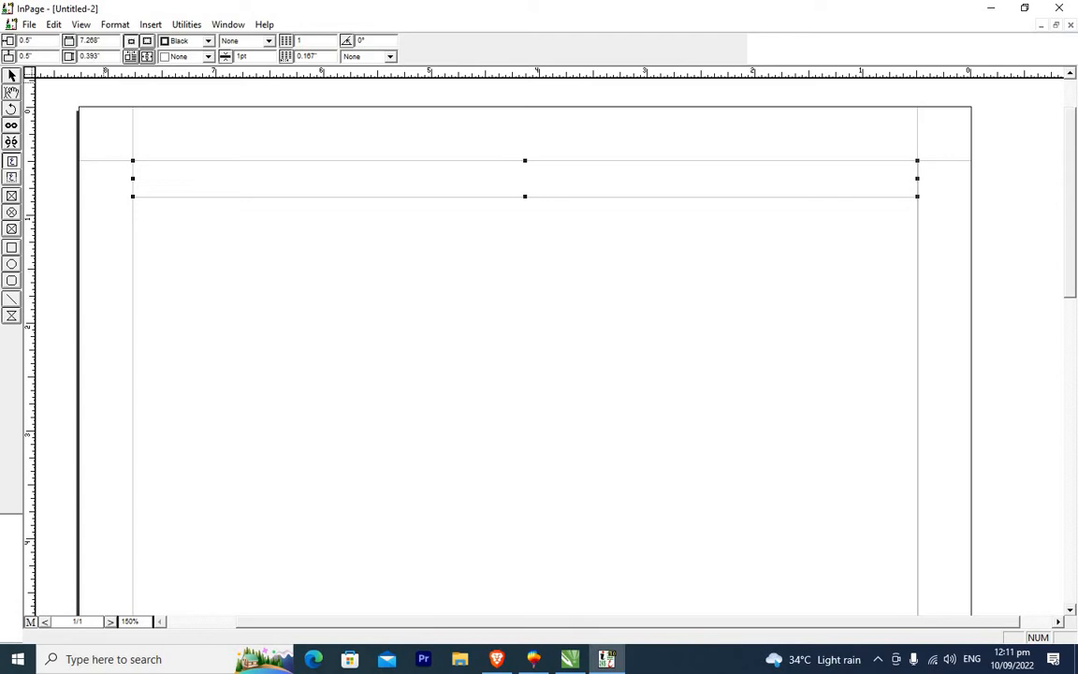
{"action": "key", "text": "Return"}
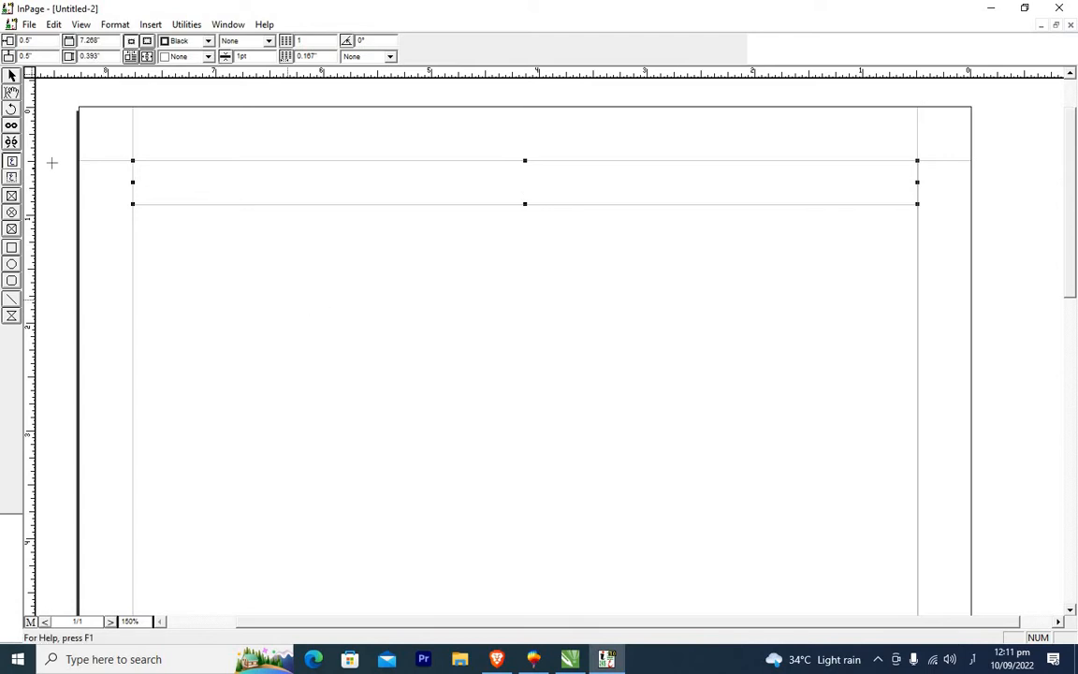
Place a second text box directly beneath the first one and set its height to 0.318 in.
{"action": "left_click", "coordinate": [12, 75]}
{"action": "left_click", "coordinate": [902, 263]}
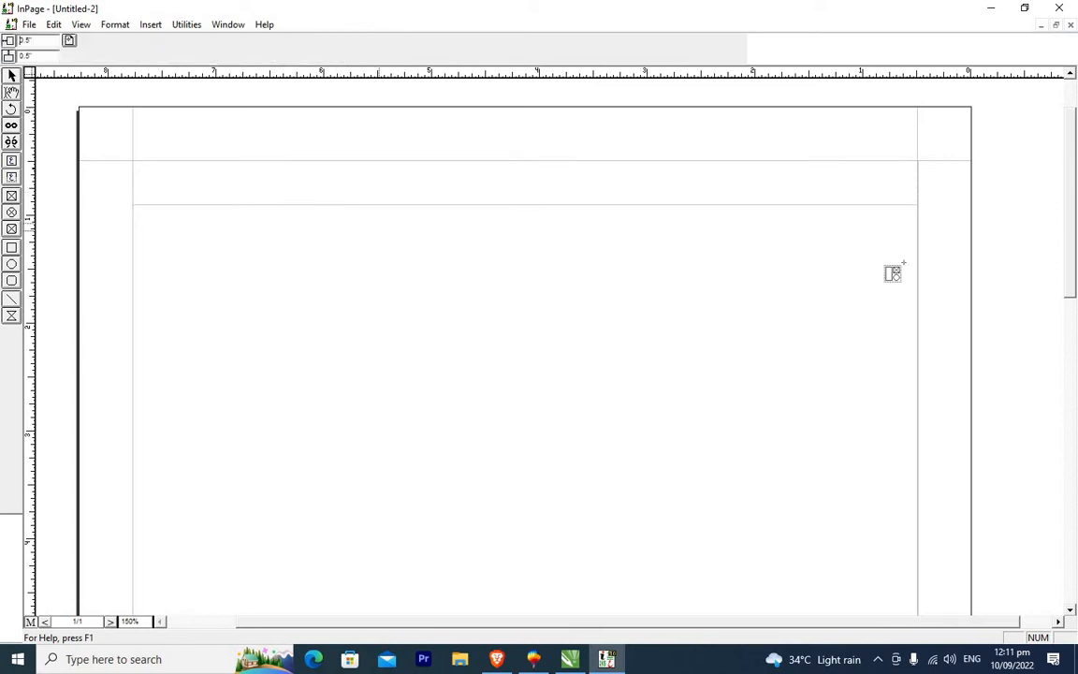
{"action": "left_click", "coordinate": [922, 204]}
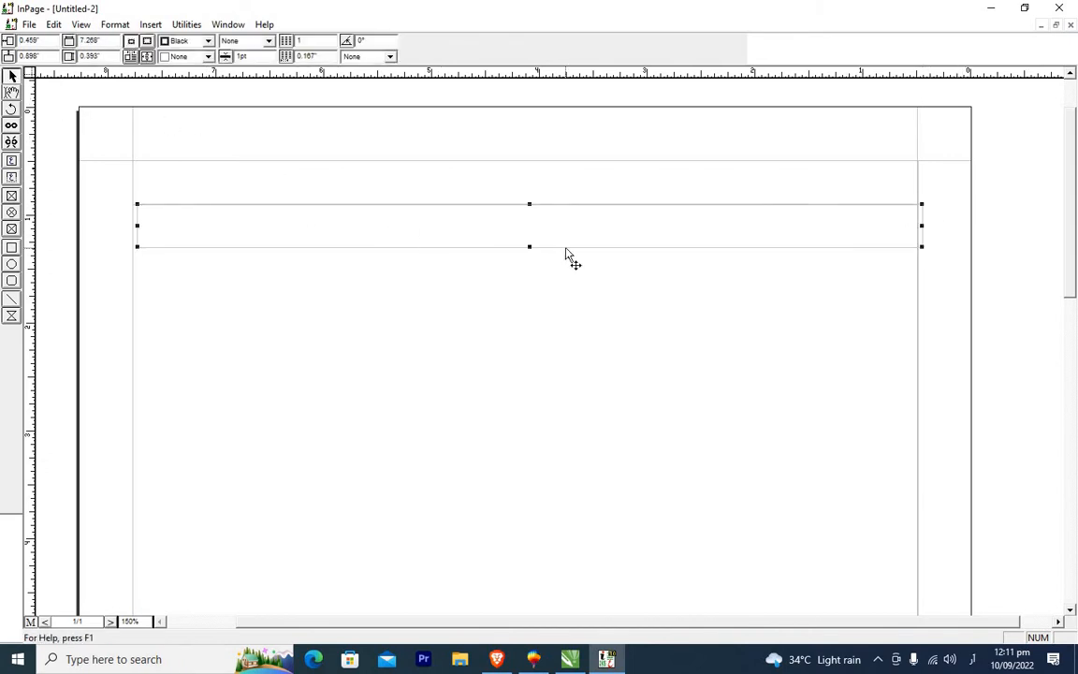
{"action": "key", "text": "Left"}
{"action": "left_click_drag", "start_coordinate": [524, 247], "coordinate": [527, 225]}
{"action": "left_click", "coordinate": [98, 55]}
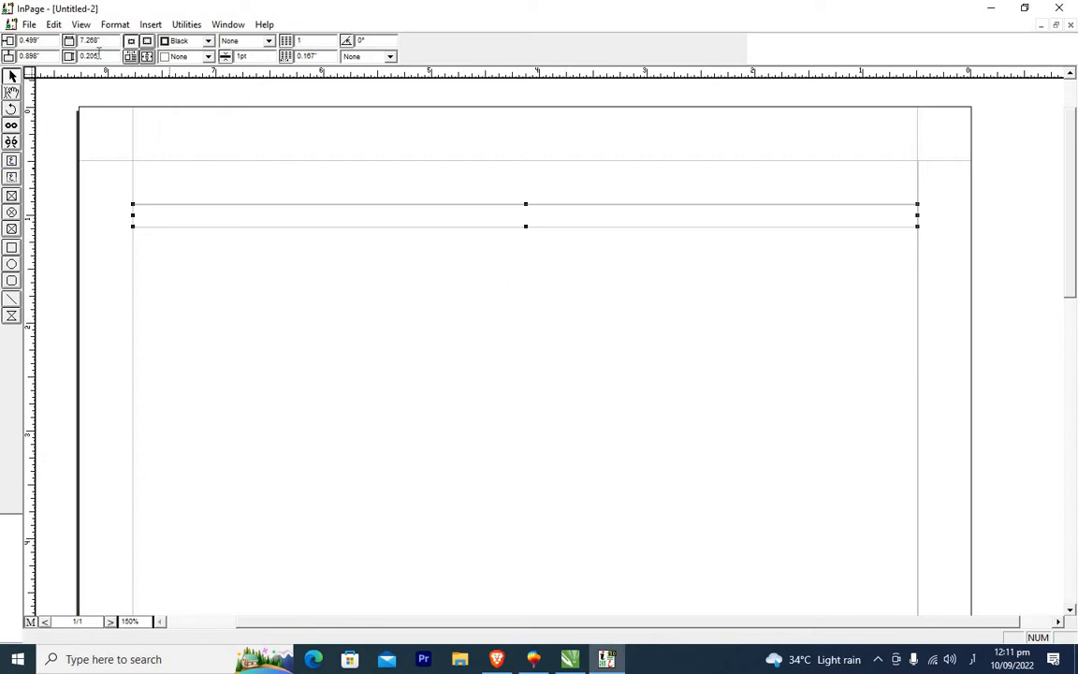
{"action": "left_click_drag", "start_coordinate": [99, 54], "coordinate": [94, 55]}
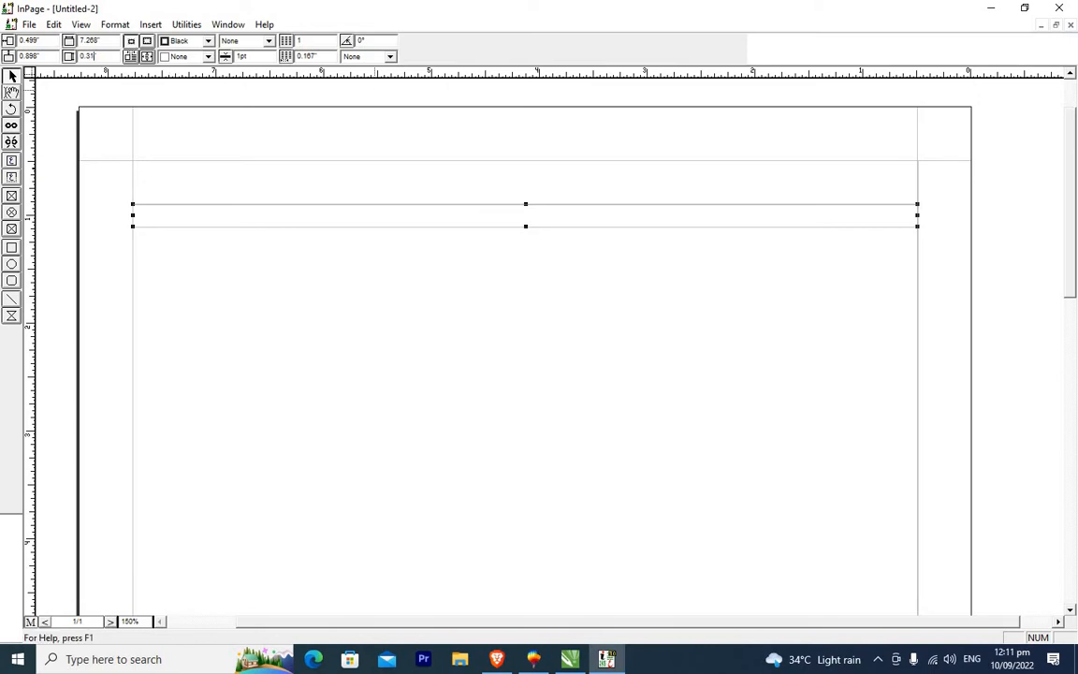
{"action": "type", "text": "8"}
{"action": "key", "text": "Return"}
Select the second text box and give it a Pink fill.
{"action": "left_click", "coordinate": [464, 182]}
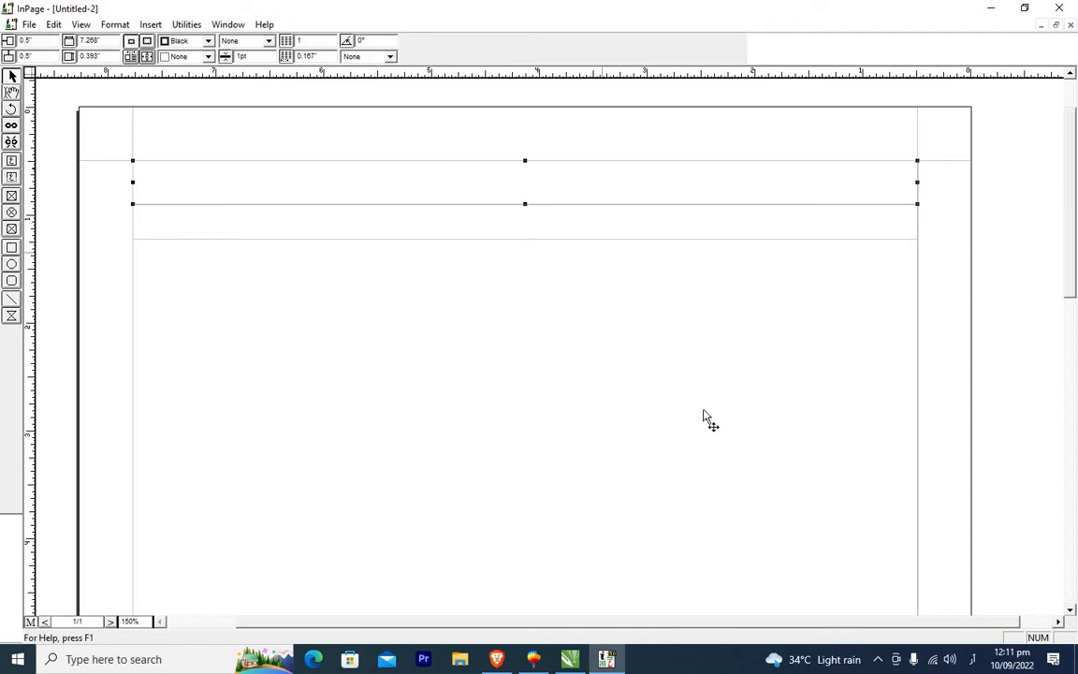
{"action": "left_click", "coordinate": [705, 410]}
{"action": "left_click", "coordinate": [386, 233]}
{"action": "left_click", "coordinate": [65, 174]}
{"action": "left_click", "coordinate": [270, 187]}
{"action": "left_click", "coordinate": [362, 232]}
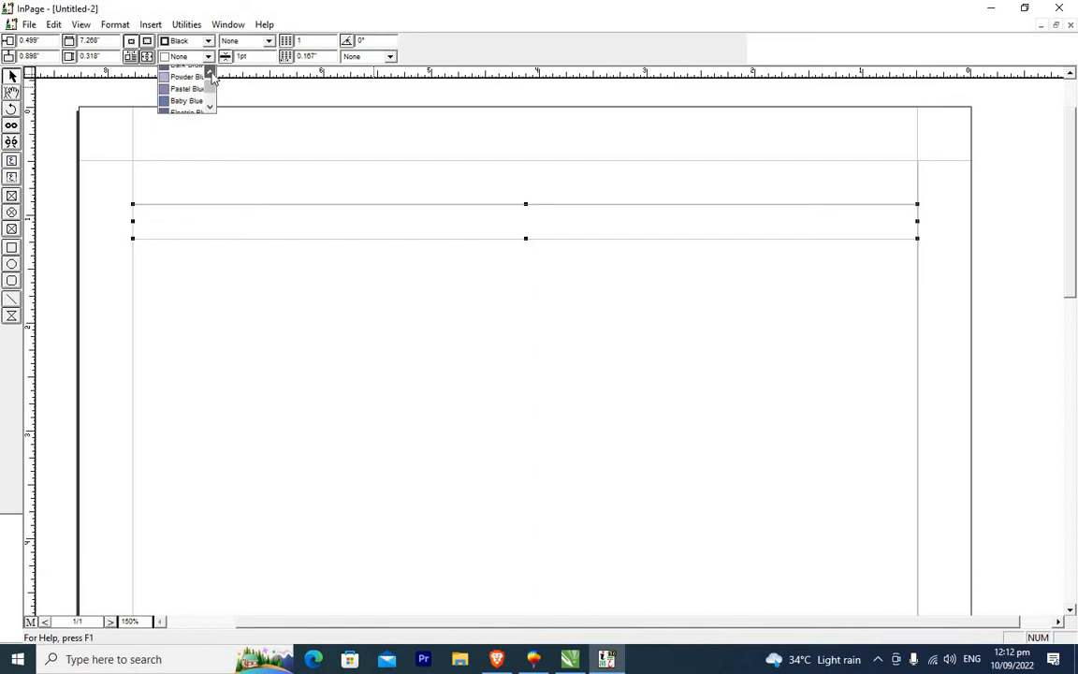
{"action": "left_click", "coordinate": [165, 73]}
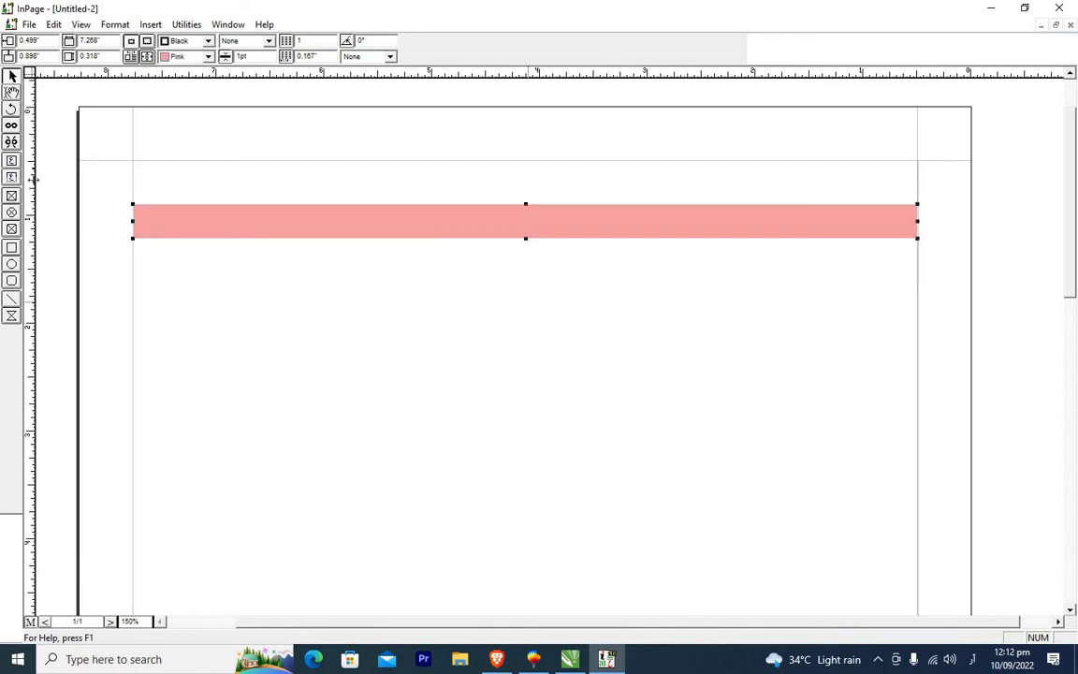
Zoom to 170%, copy both stacked text boxes, and paste a duplicate pair directly beneath them.
{"action": "left_click", "coordinate": [725, 456]}
{"action": "left_click", "coordinate": [935, 219]}
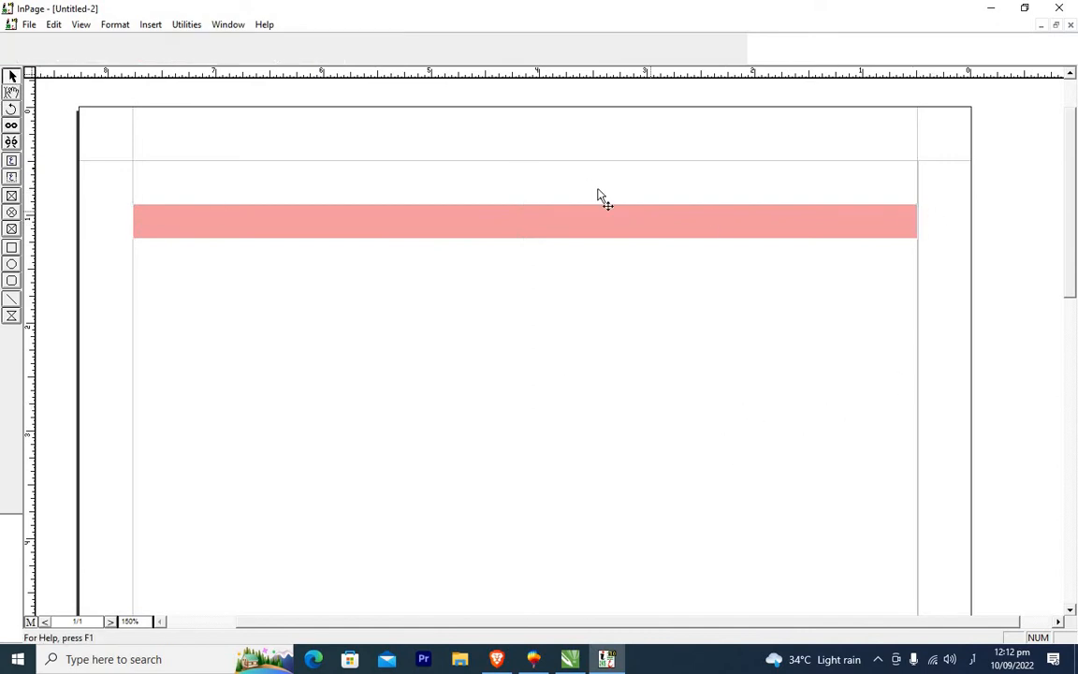
{"action": "left_click", "coordinate": [589, 187]}
{"action": "left_click", "coordinate": [430, 213]}
{"action": "left_click", "coordinate": [453, 193]}
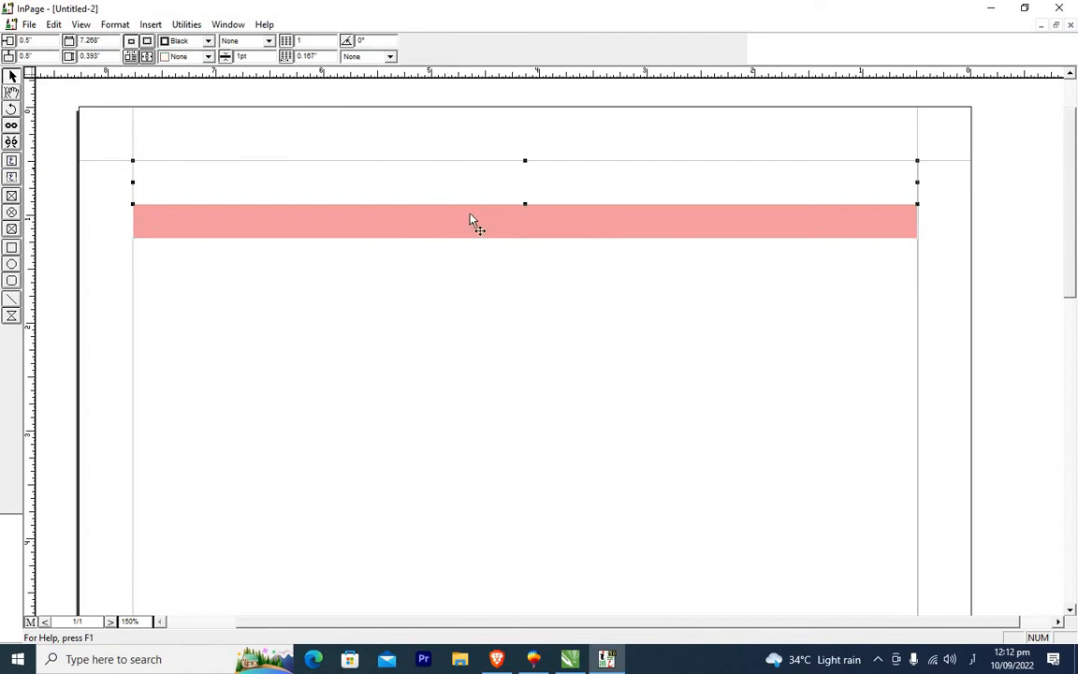
{"action": "left_click", "coordinate": [440, 218]}
{"action": "left_click", "coordinate": [650, 198]}
{"action": "left_click", "coordinate": [681, 245]}
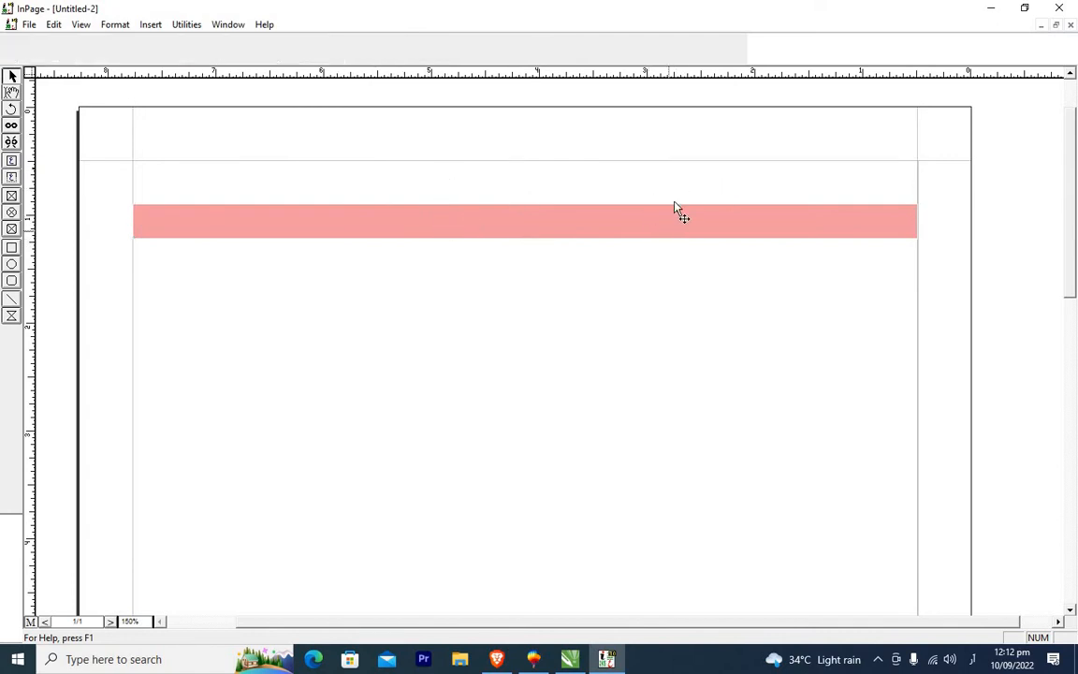
{"action": "left_click", "coordinate": [679, 194]}
{"action": "left_click", "coordinate": [681, 228], "text": "shift"}
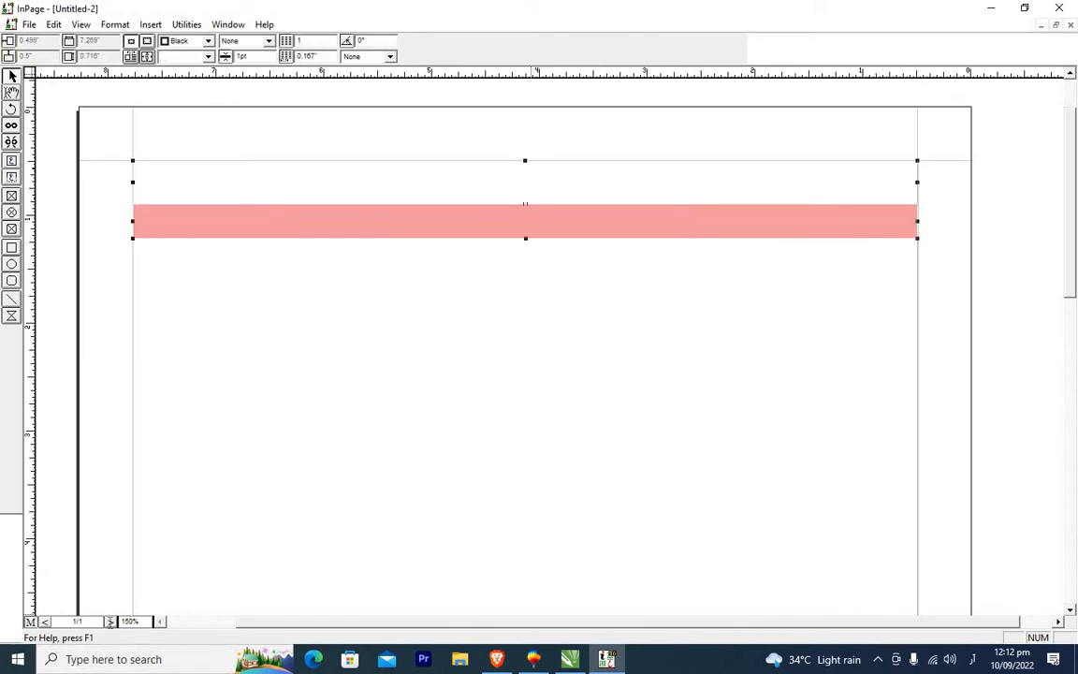
{"action": "left_click", "coordinate": [134, 623]}
{"action": "type", "text": "170"}
{"action": "key", "text": "Return"}
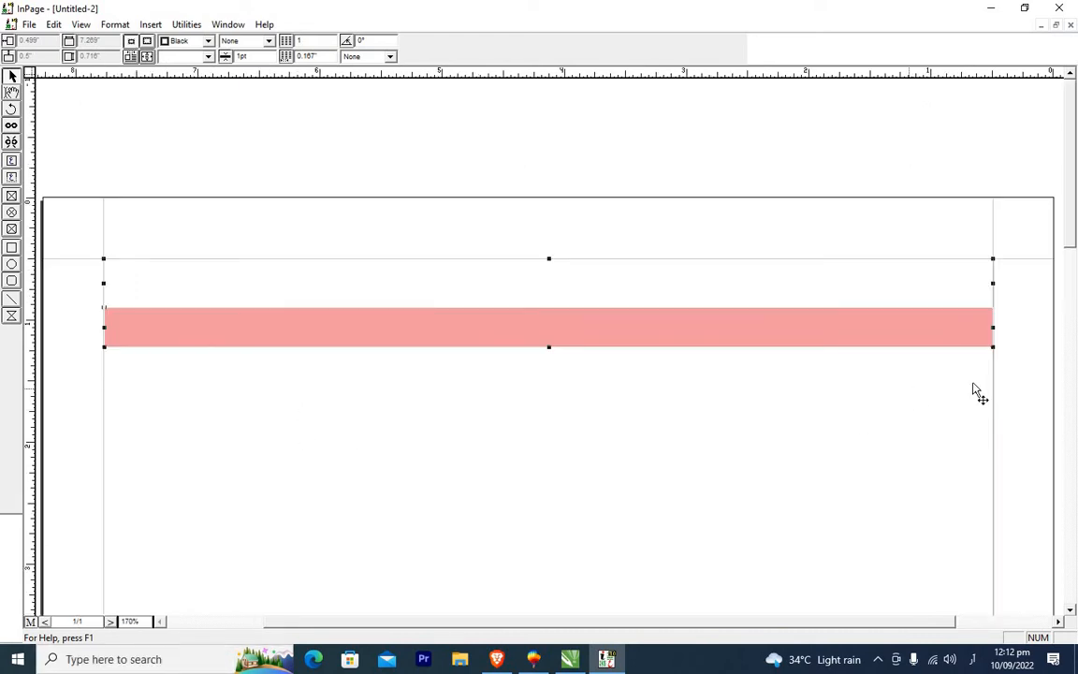
{"action": "scroll", "coordinate": [964, 557], "scroll_direction": "down", "scroll_amount": 4}
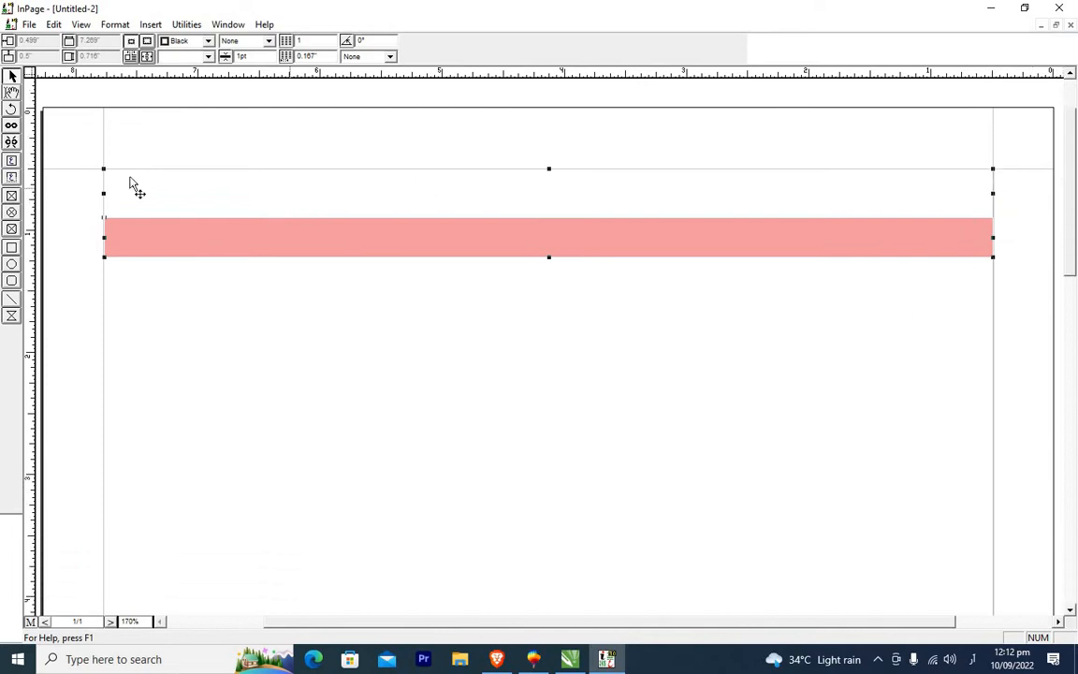
{"action": "left_click", "coordinate": [11, 76]}
{"action": "left_click", "coordinate": [296, 244]}
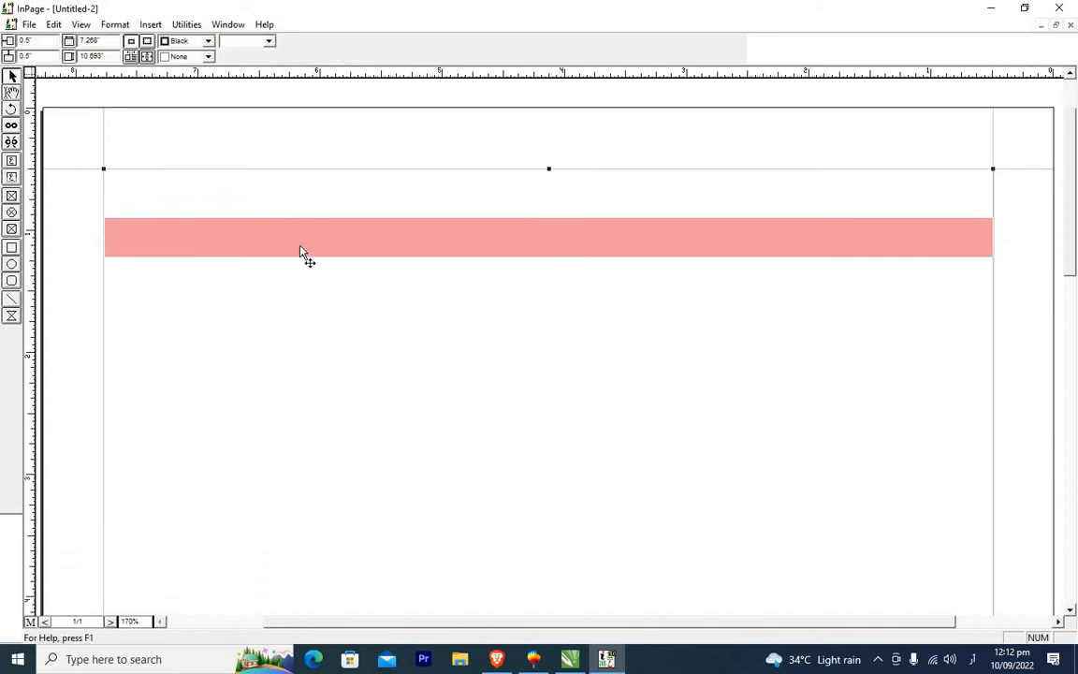
{"action": "left_click", "coordinate": [370, 253], "text": "shift"}
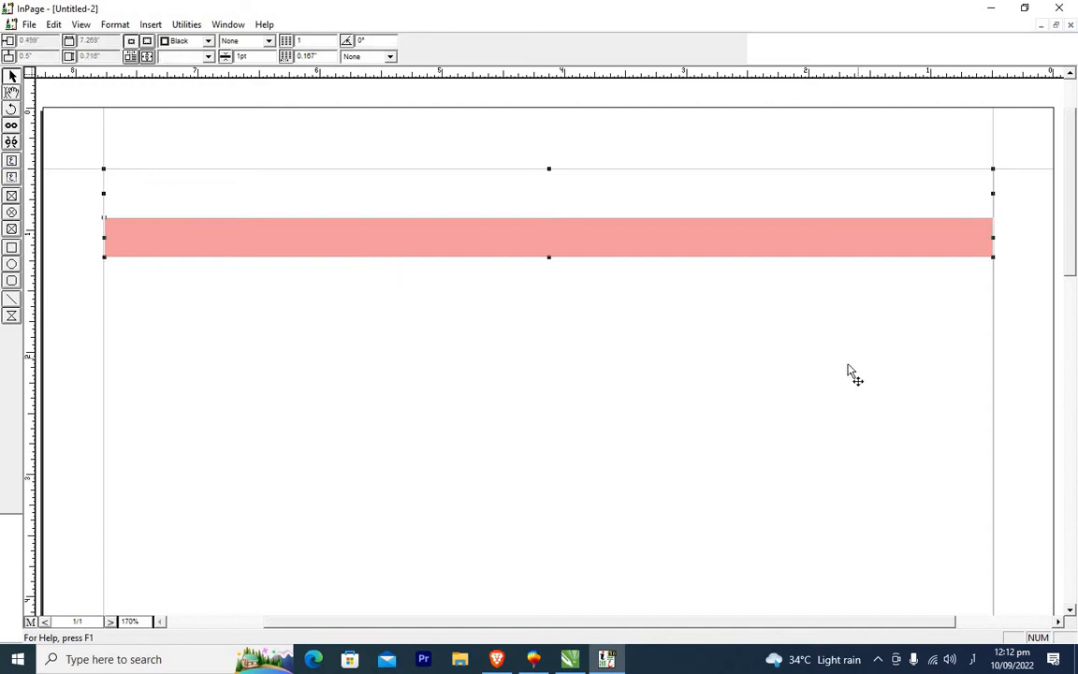
{"action": "key", "text": "ctrl+c"}
{"action": "key", "text": "ctrl+v"}
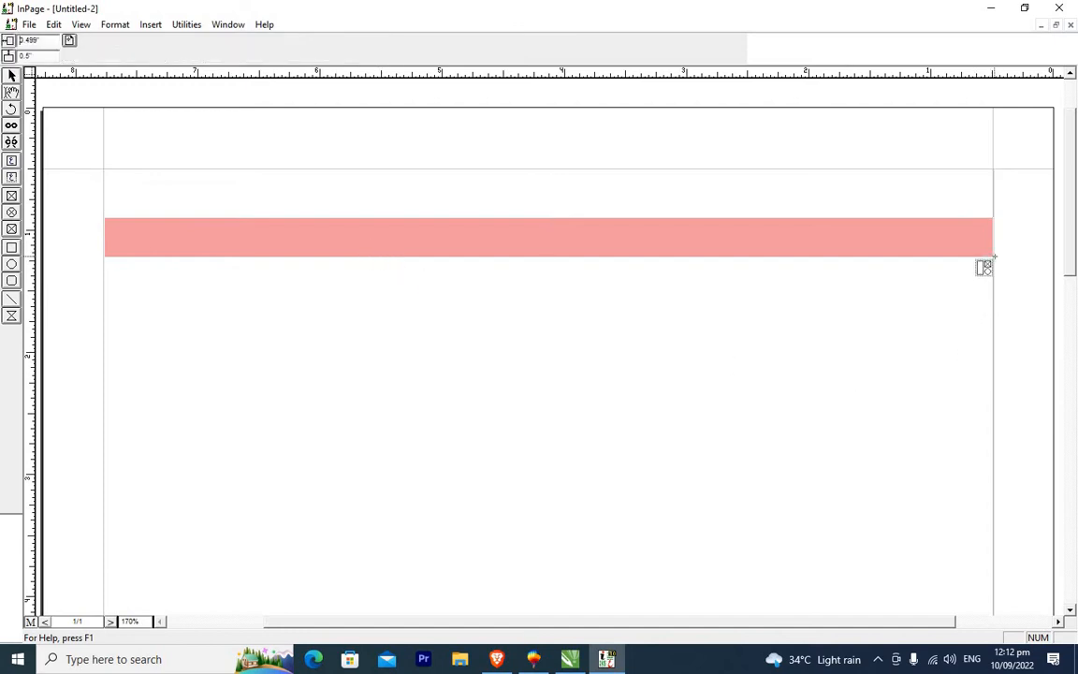
{"action": "left_click", "coordinate": [995, 256]}
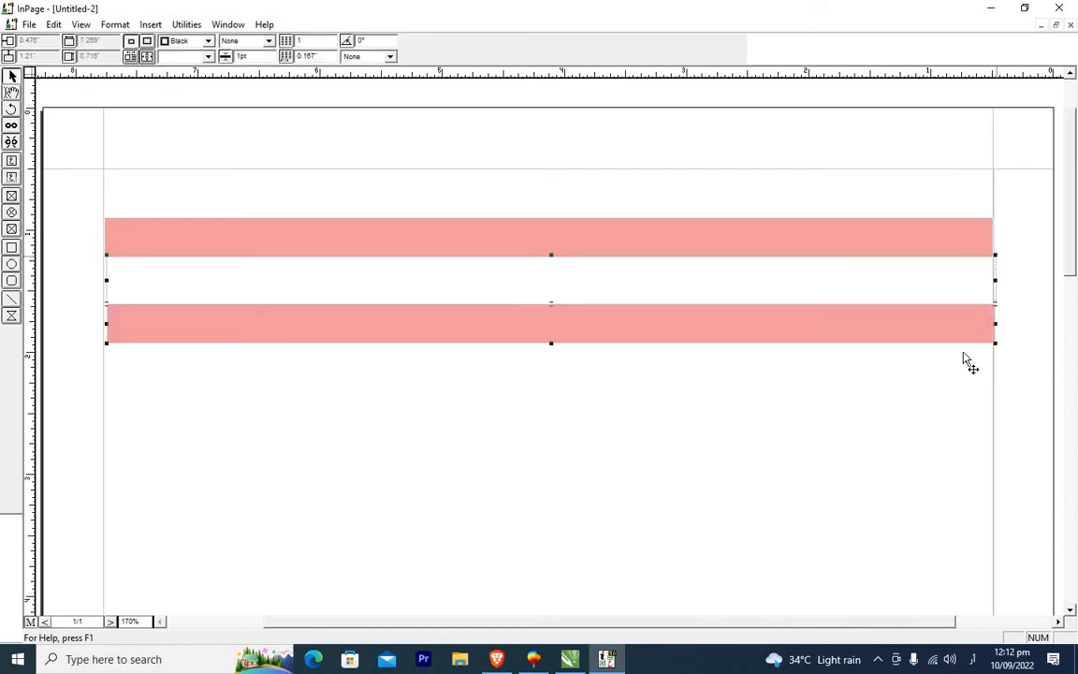
Nudge the pasted boxes so they line up directly under the original pair.
{"action": "key", "text": "Left"}
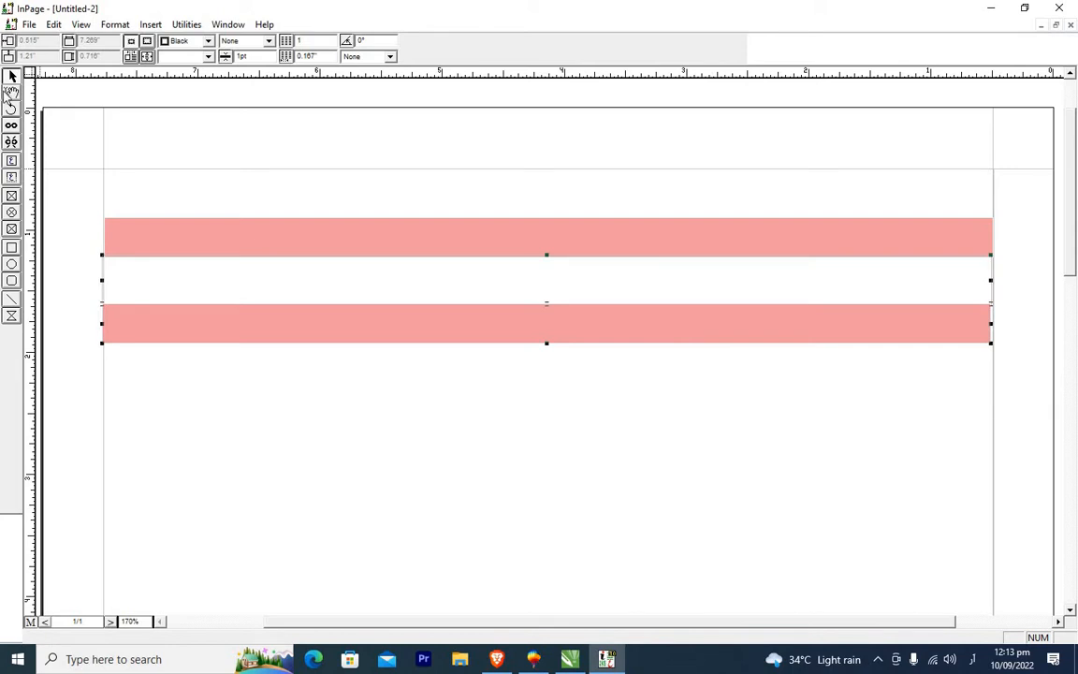
{"action": "left_click", "coordinate": [932, 366]}
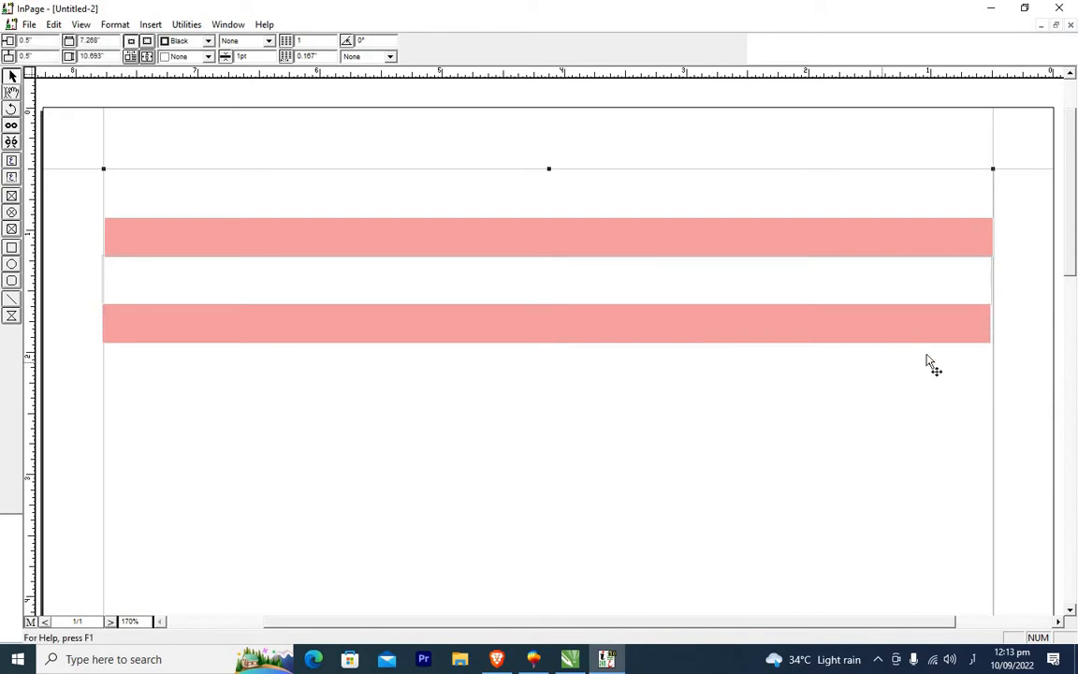
{"action": "left_click", "coordinate": [840, 338]}
{"action": "key", "text": "Down"}
{"action": "key", "text": "Right"}
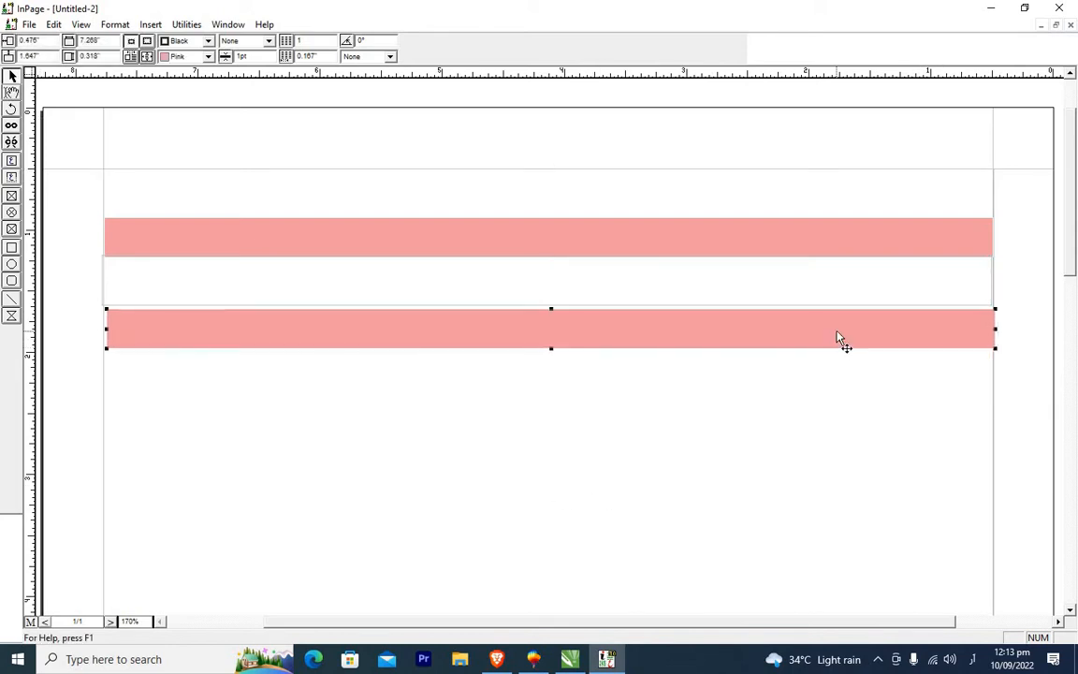
{"action": "key", "text": "Left"}
{"action": "key", "text": "Up"}
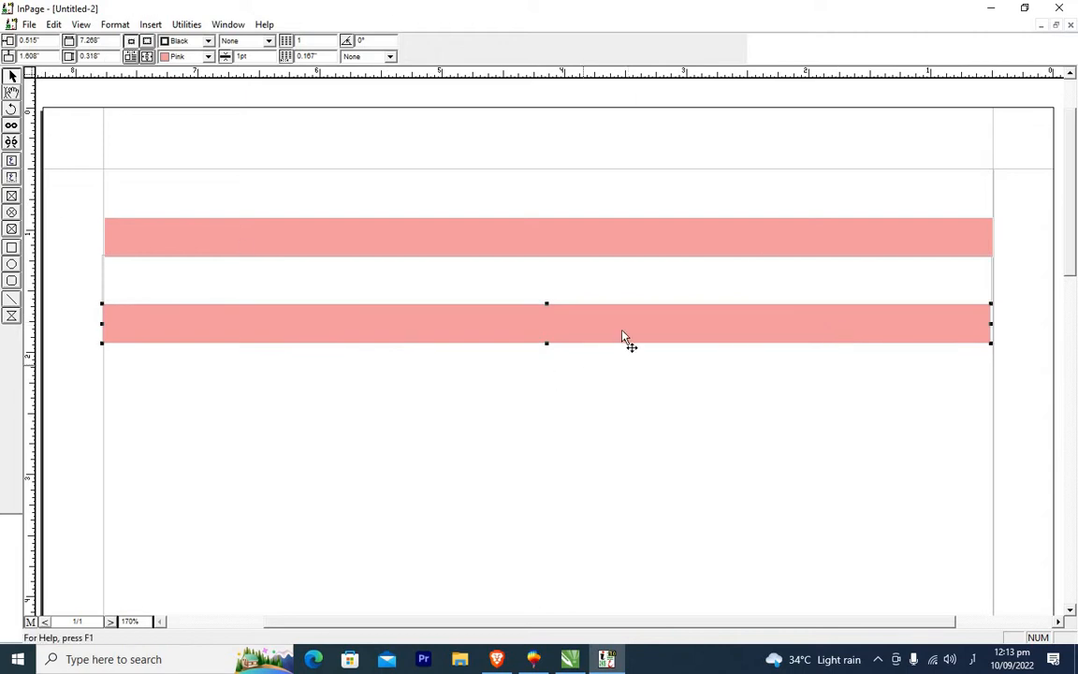
{"action": "left_click_drag", "start_coordinate": [636, 325], "coordinate": [638, 328]}
{"action": "left_click", "coordinate": [365, 412]}
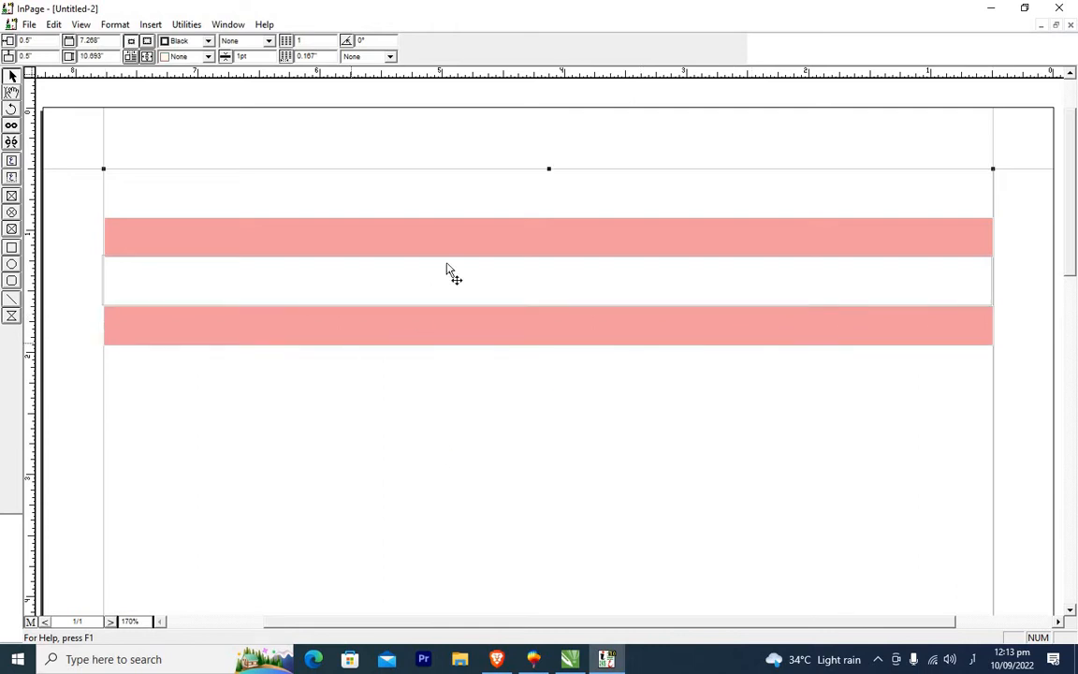
{"action": "left_click", "coordinate": [84, 145]}
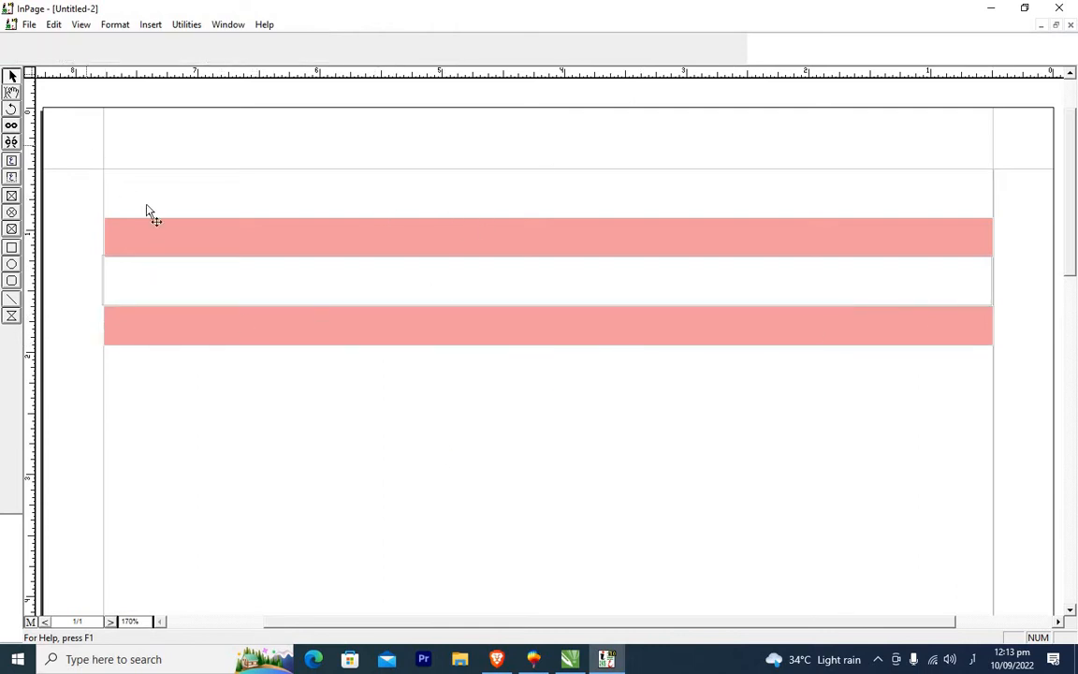
{"action": "left_click_drag", "start_coordinate": [1023, 175], "coordinate": [143, 387]}
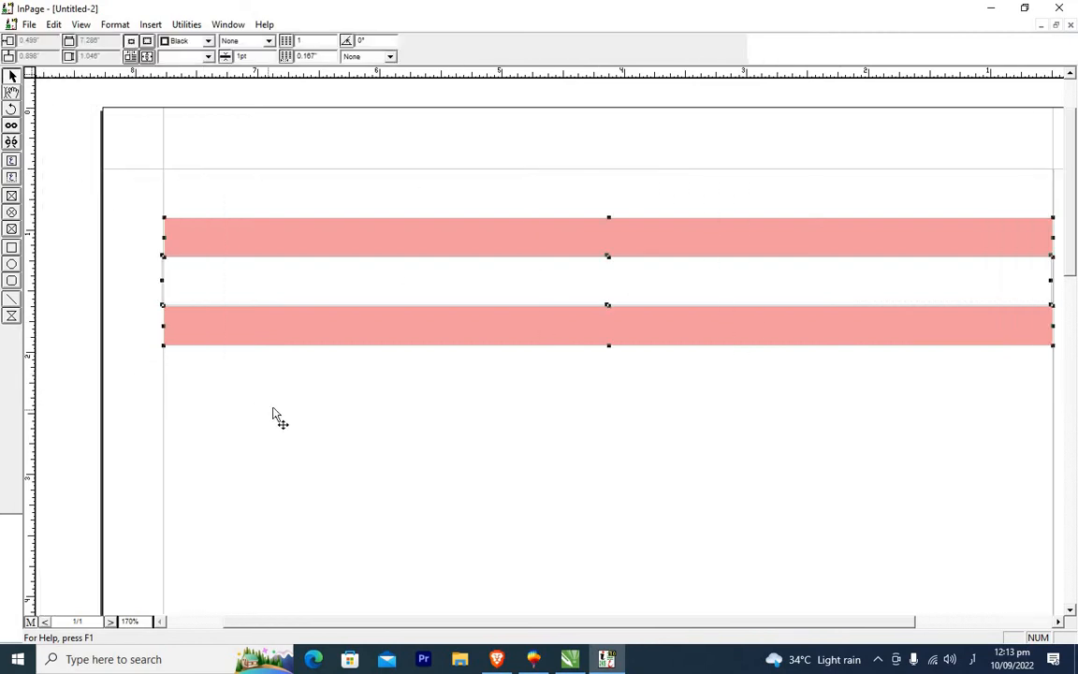
{"action": "left_click", "coordinate": [613, 457]}
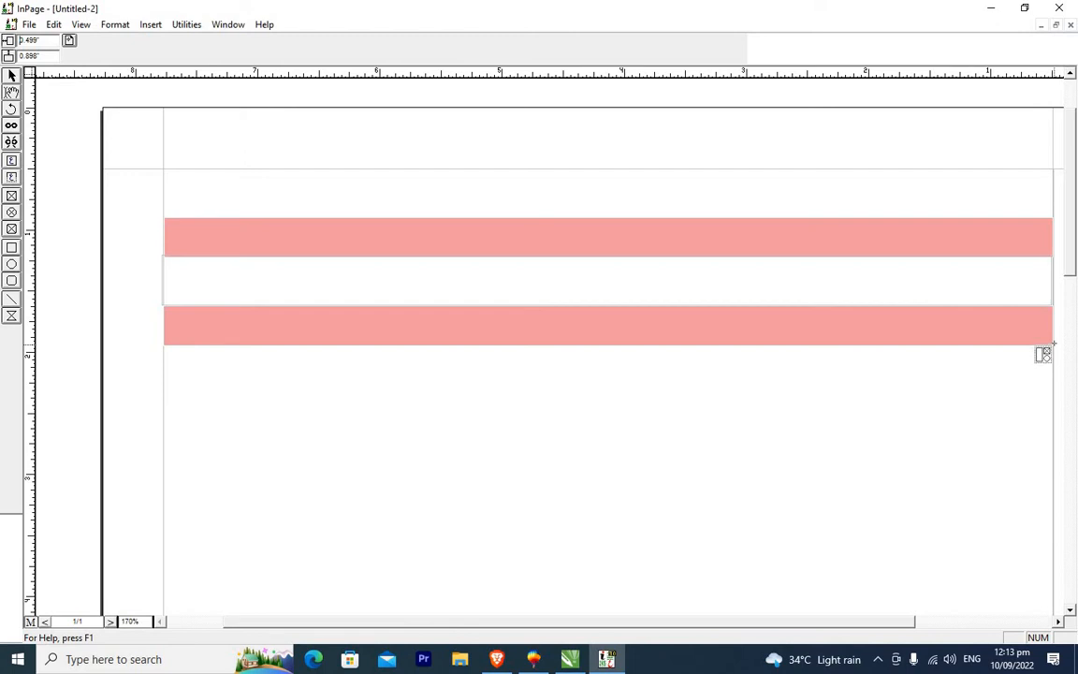
{"action": "key", "text": "ctrl+v"}
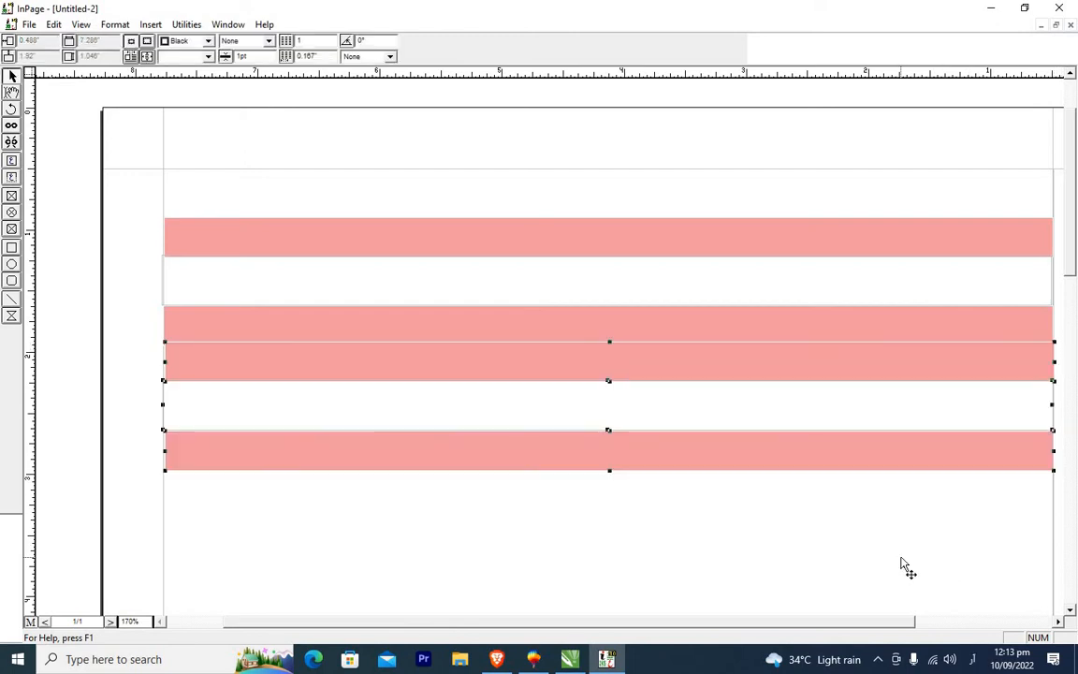
{"action": "key", "text": "Delete"}
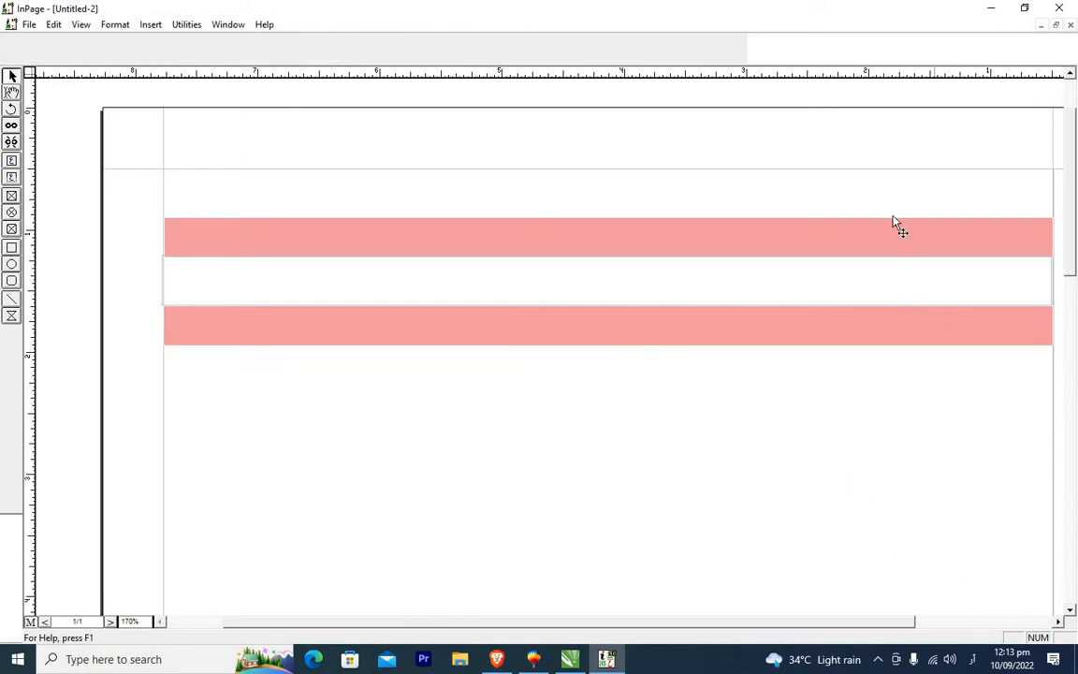
Paste another copy of the alternating white and pink boxes below the existing stack.
{"action": "left_click", "coordinate": [910, 192]}
{"action": "left_click", "coordinate": [830, 251], "text": "shift"}
{"action": "left_click", "coordinate": [837, 279], "text": "shift"}
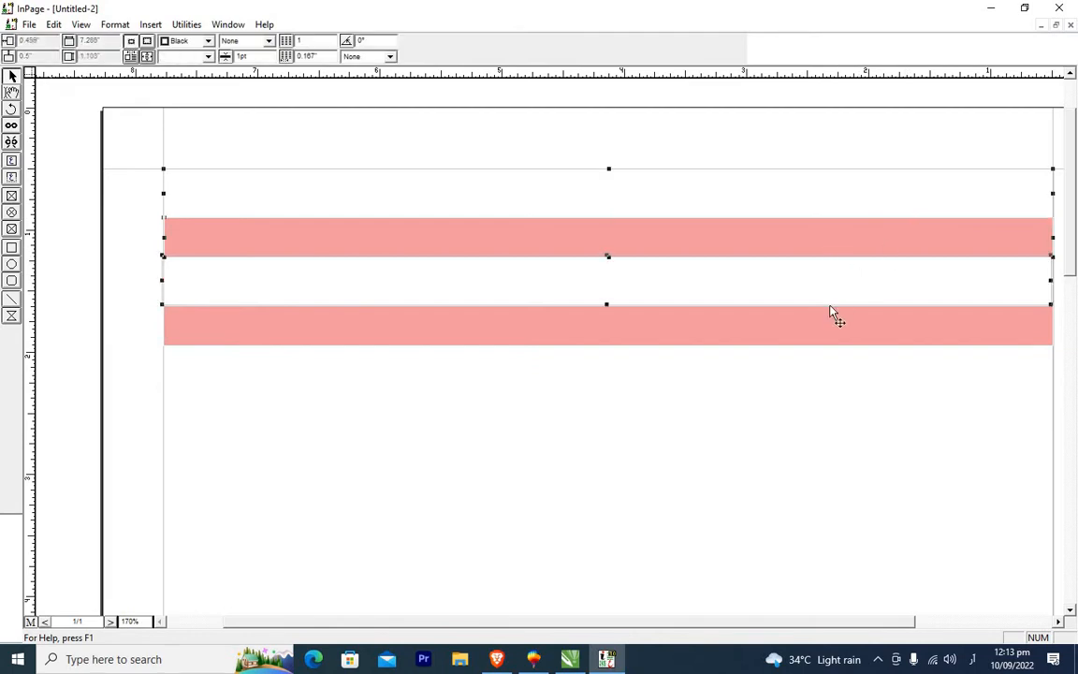
{"action": "key", "text": "ctrl+v"}
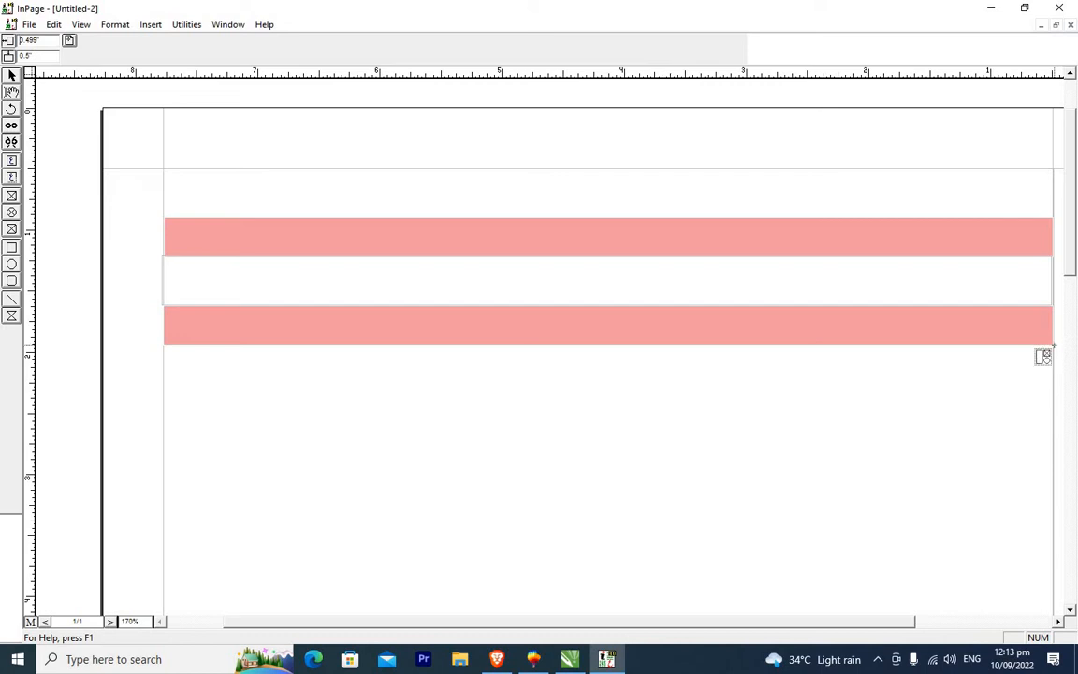
{"action": "left_click", "coordinate": [1054, 346]}
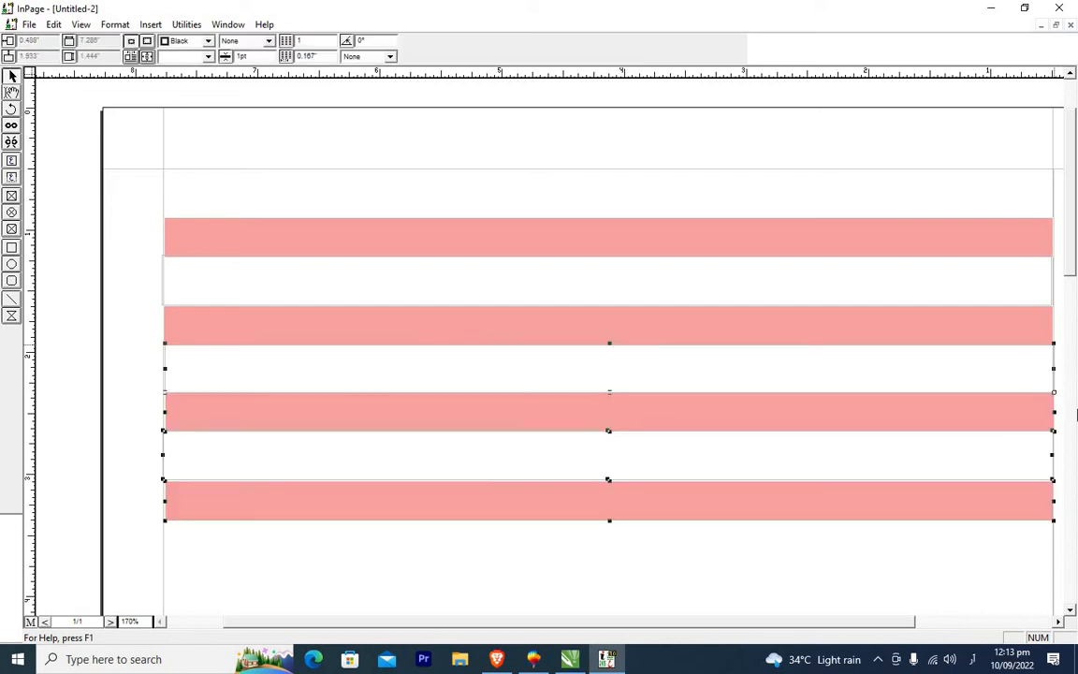
Inspect the stacked boxes by selecting each white and pink box in turn.
{"action": "left_click", "coordinate": [1057, 621]}
{"action": "left_click", "coordinate": [1057, 621]}
{"action": "left_click", "coordinate": [1057, 622]}
{"action": "left_click", "coordinate": [1057, 622]}
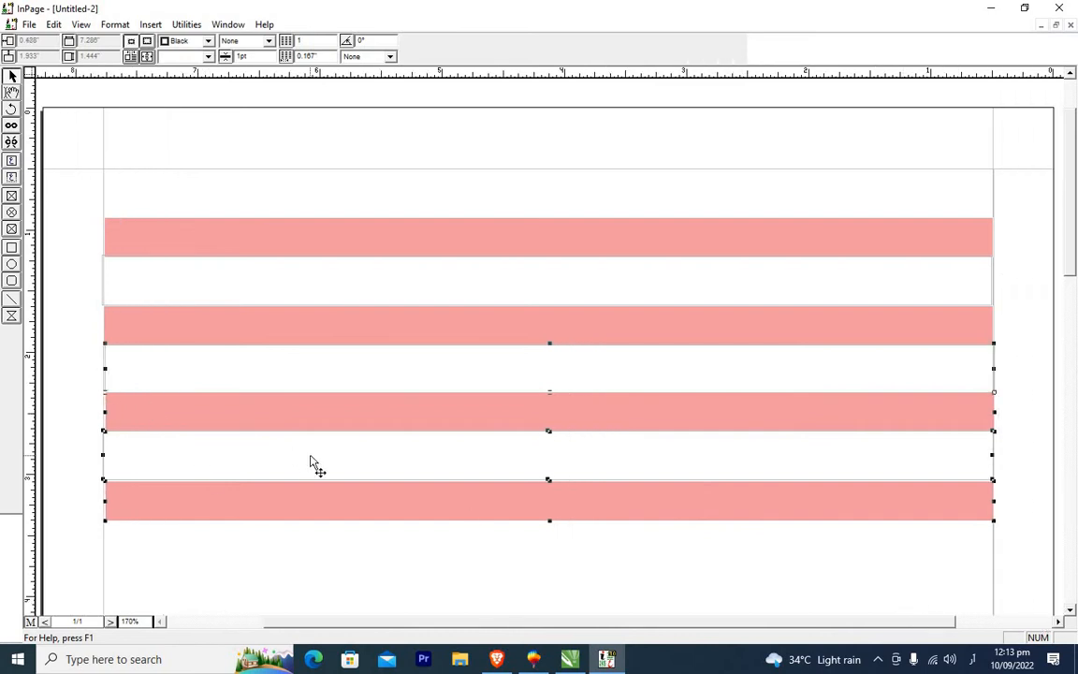
{"action": "left_click", "coordinate": [999, 570]}
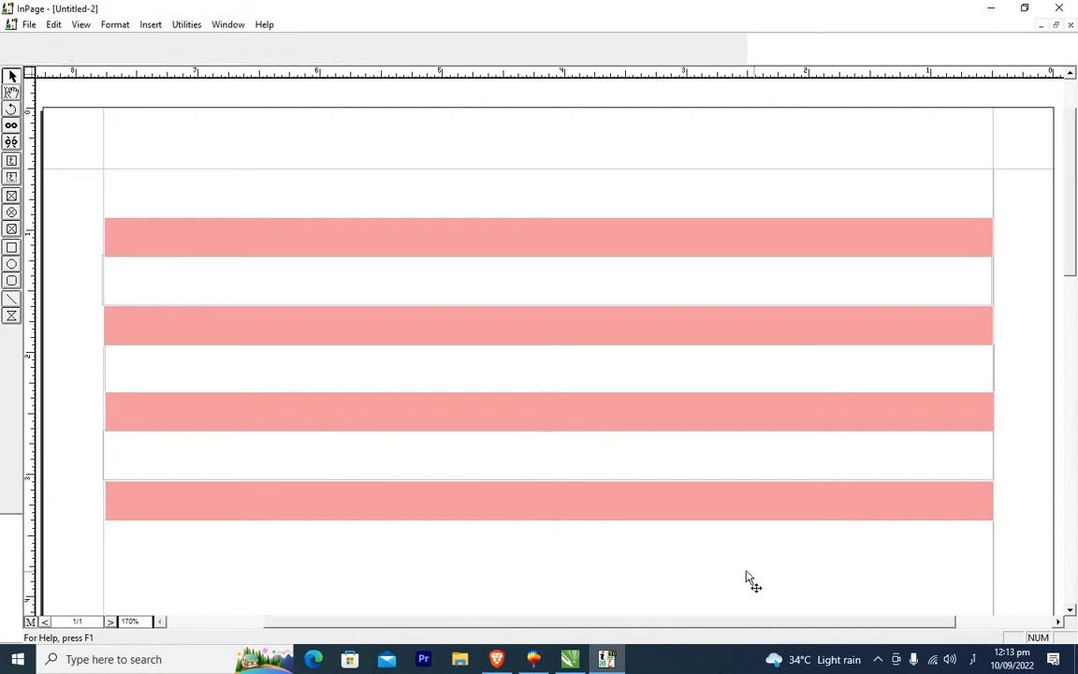
{"action": "left_click", "coordinate": [646, 421]}
{"action": "left_click", "coordinate": [256, 361]}
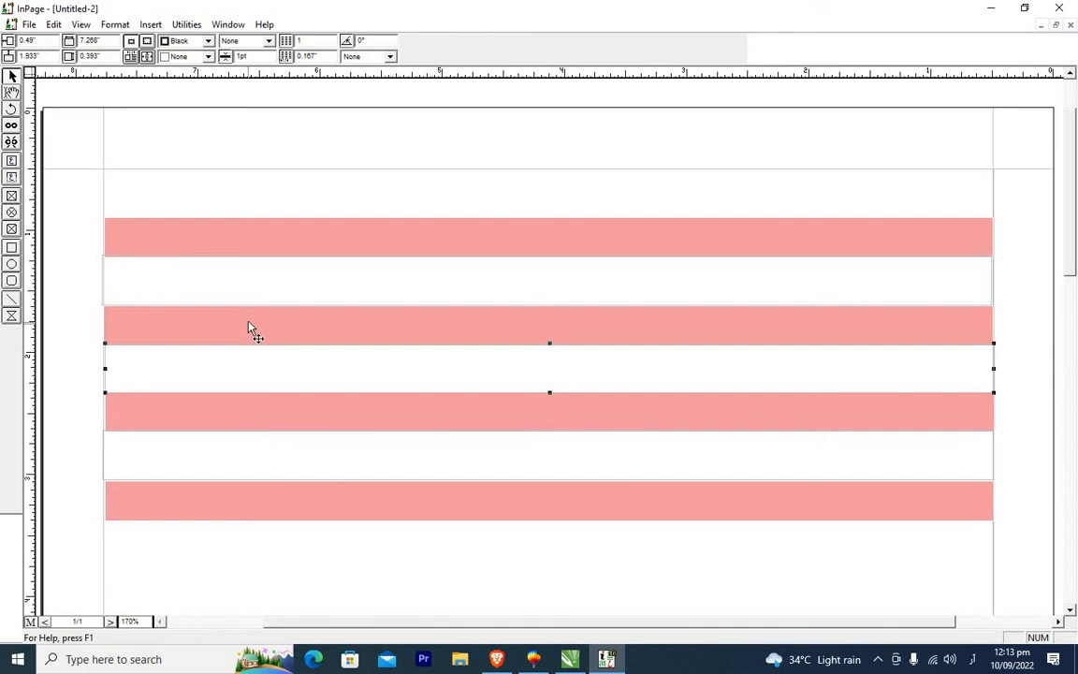
{"action": "left_click", "coordinate": [253, 291]}
{"action": "left_click", "coordinate": [229, 422]}
{"action": "left_click", "coordinate": [227, 454]}
{"action": "left_click", "coordinate": [281, 497]}
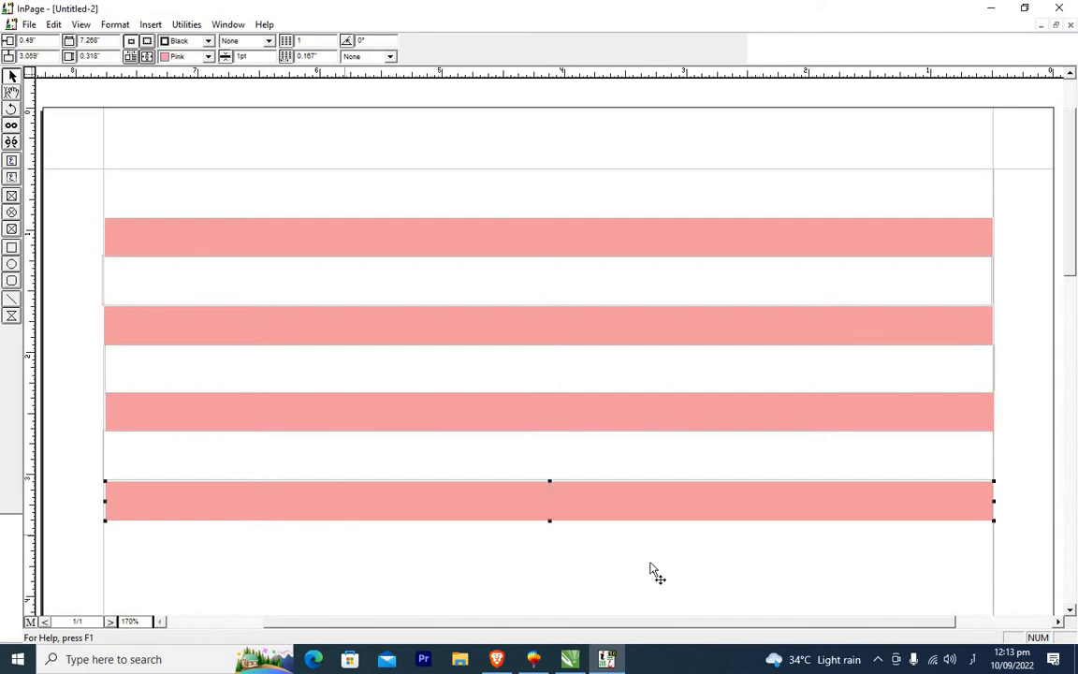
Paste a further set of alternating boxes beneath the bottom pink box and nudge it into alignment.
{"action": "left_click", "coordinate": [1071, 610]}
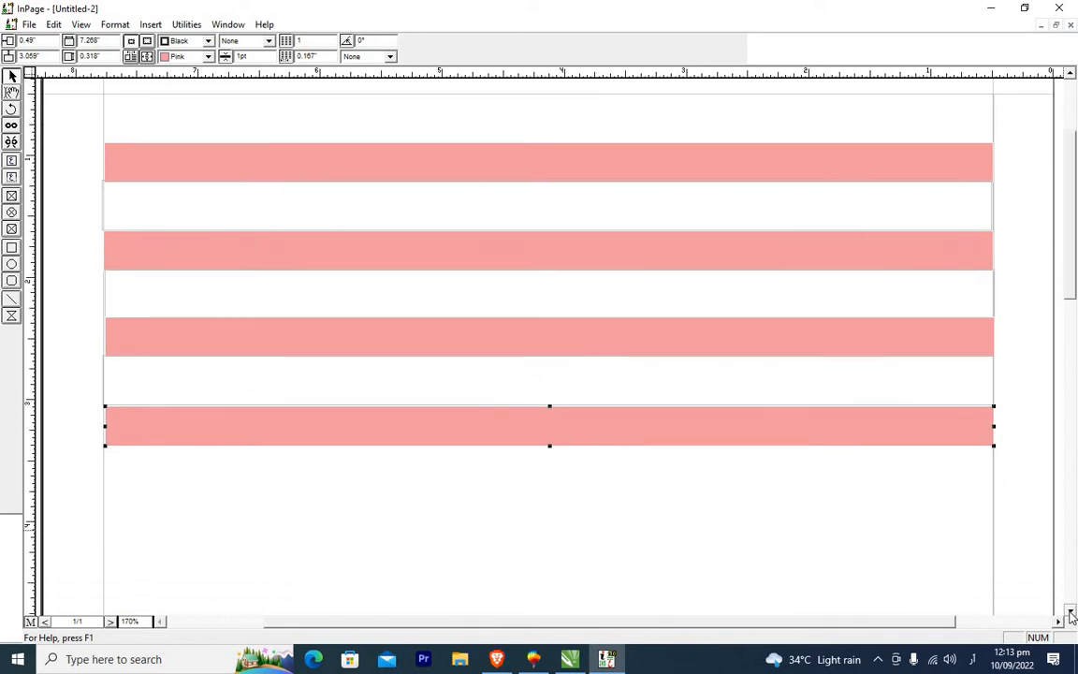
{"action": "left_click", "coordinate": [1071, 612]}
{"action": "left_click", "coordinate": [1071, 611]}
{"action": "left_click", "coordinate": [1071, 611]}
{"action": "left_click", "coordinate": [1071, 612]}
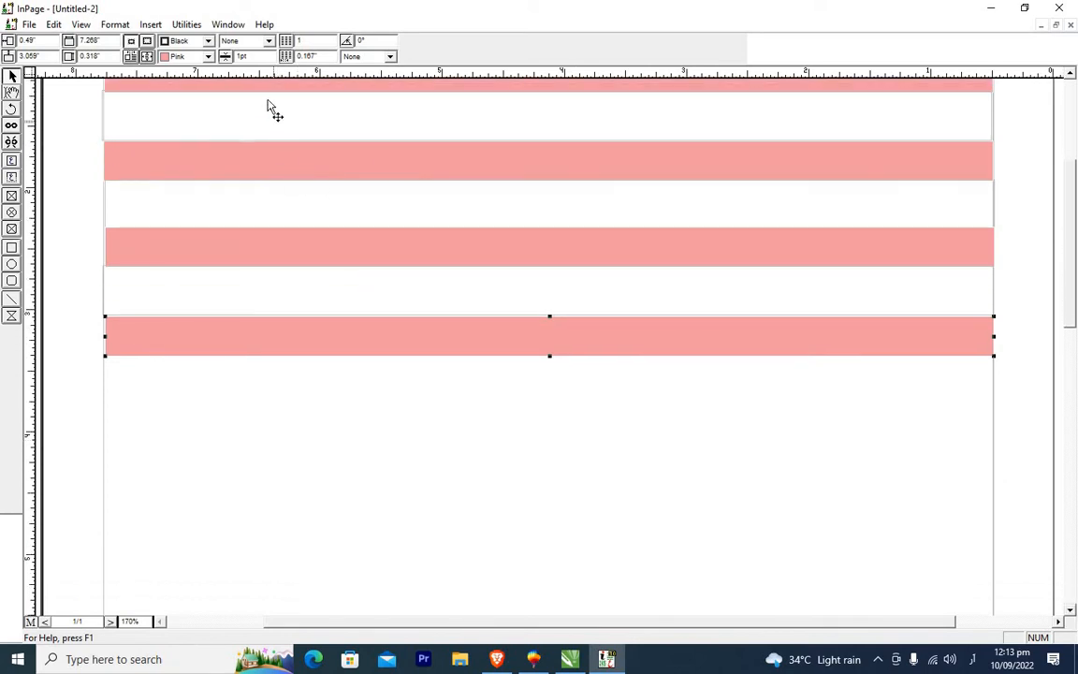
{"action": "left_click", "coordinate": [992, 372]}
{"action": "left_click", "coordinate": [975, 379]}
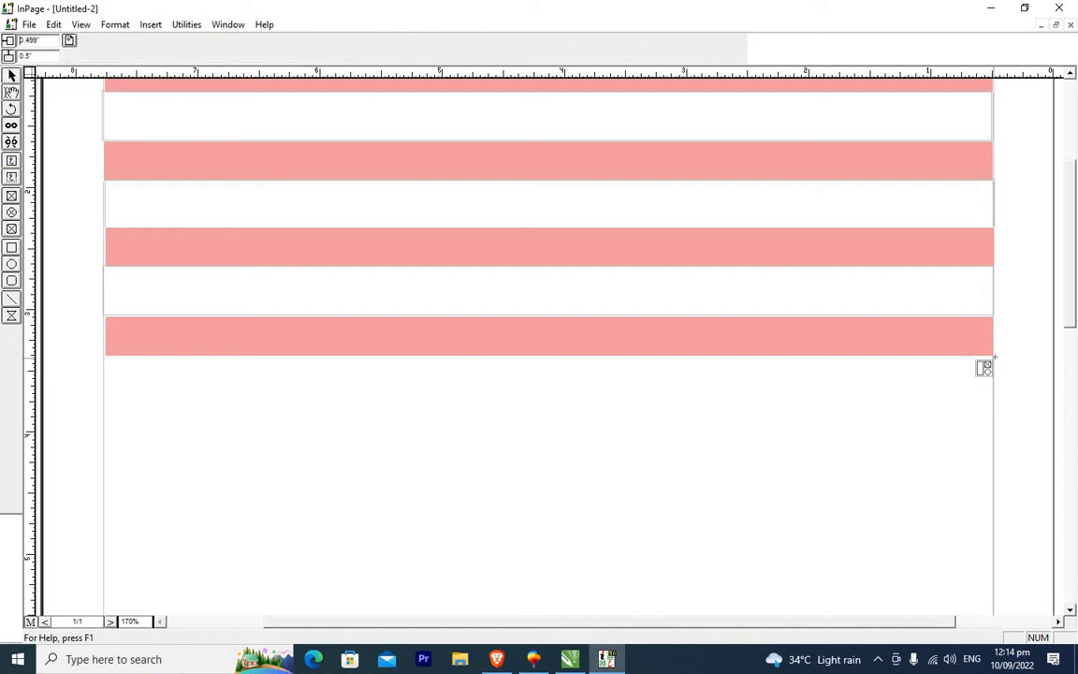
{"action": "key", "text": "ctrl+v"}
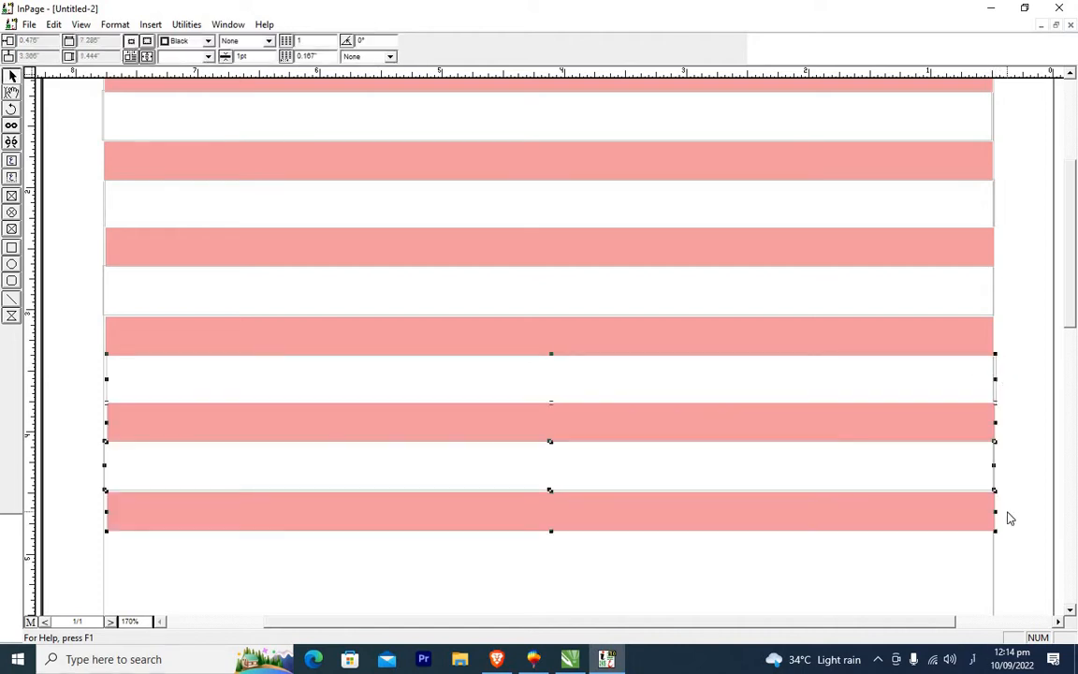
{"action": "key", "text": "Left"}
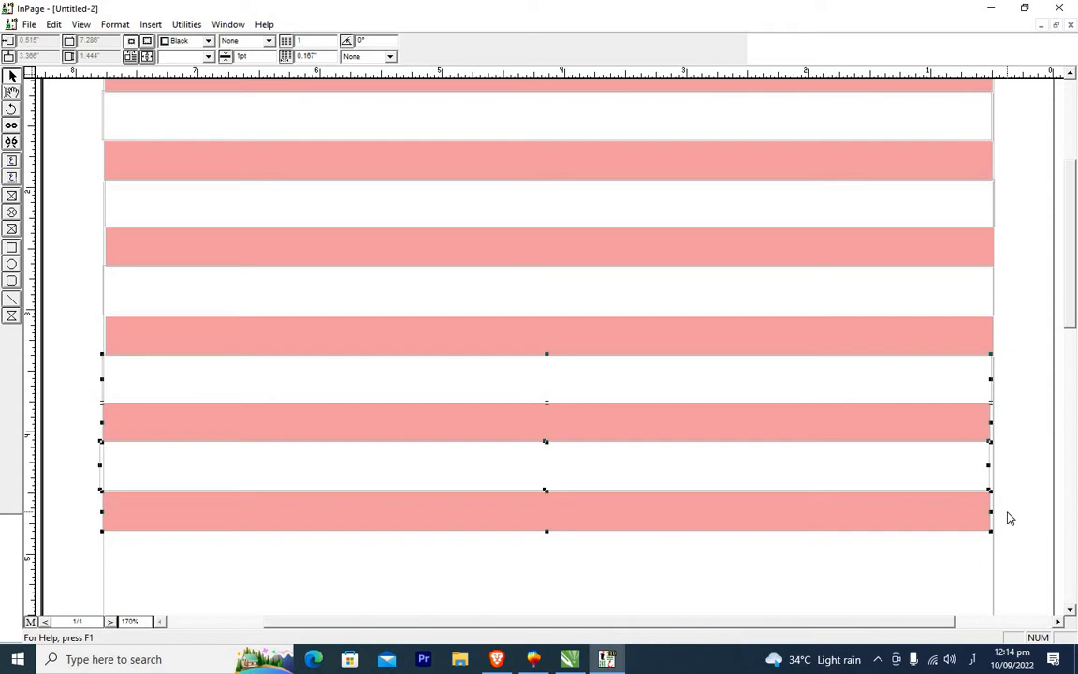
{"action": "key", "text": "Right"}
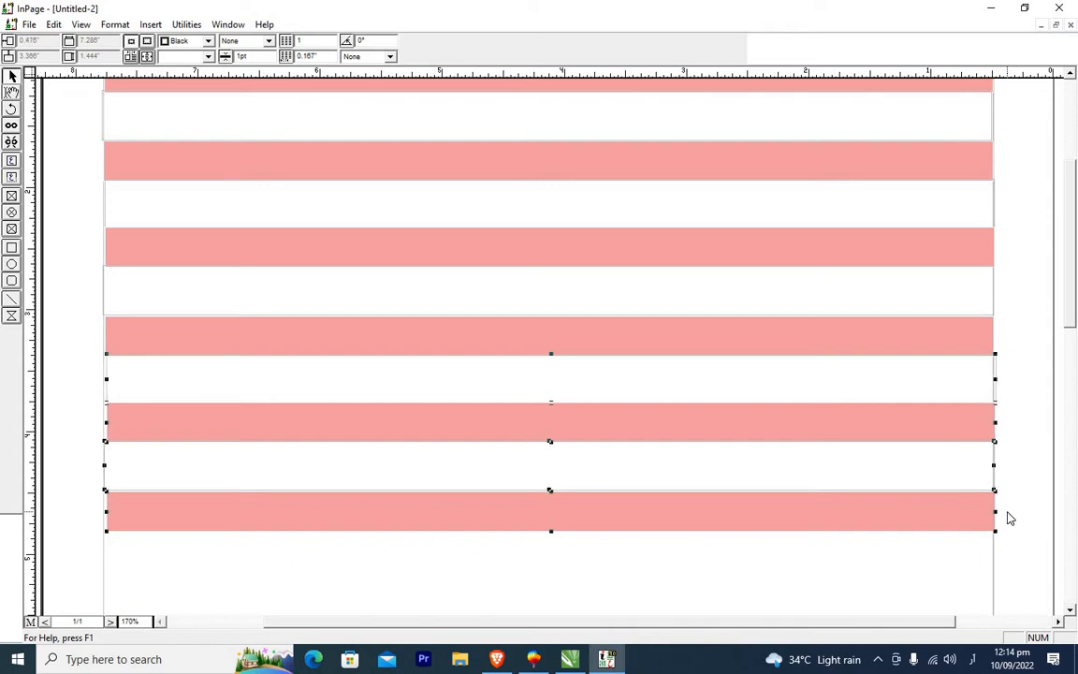
Nudge the newly pasted white and pink boxes so they line up with the stack above.
{"action": "left_click", "coordinate": [1023, 558]}
{"action": "left_click", "coordinate": [283, 387]}
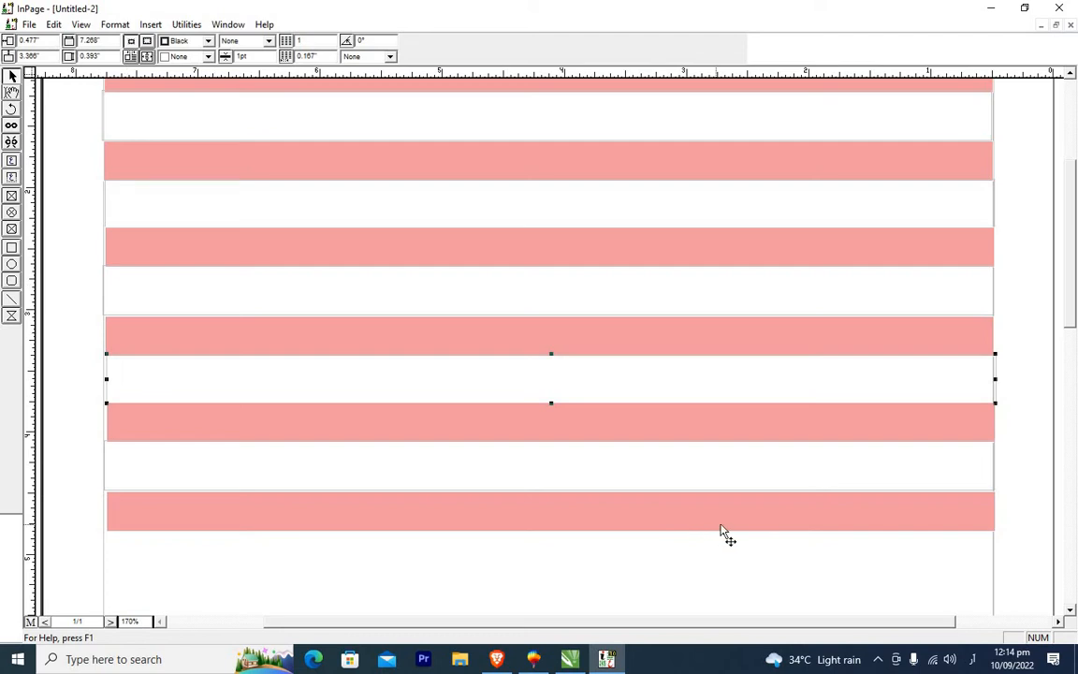
{"action": "left_click_drag", "start_coordinate": [822, 376], "coordinate": [823, 368]}
{"action": "left_click", "coordinate": [826, 510]}
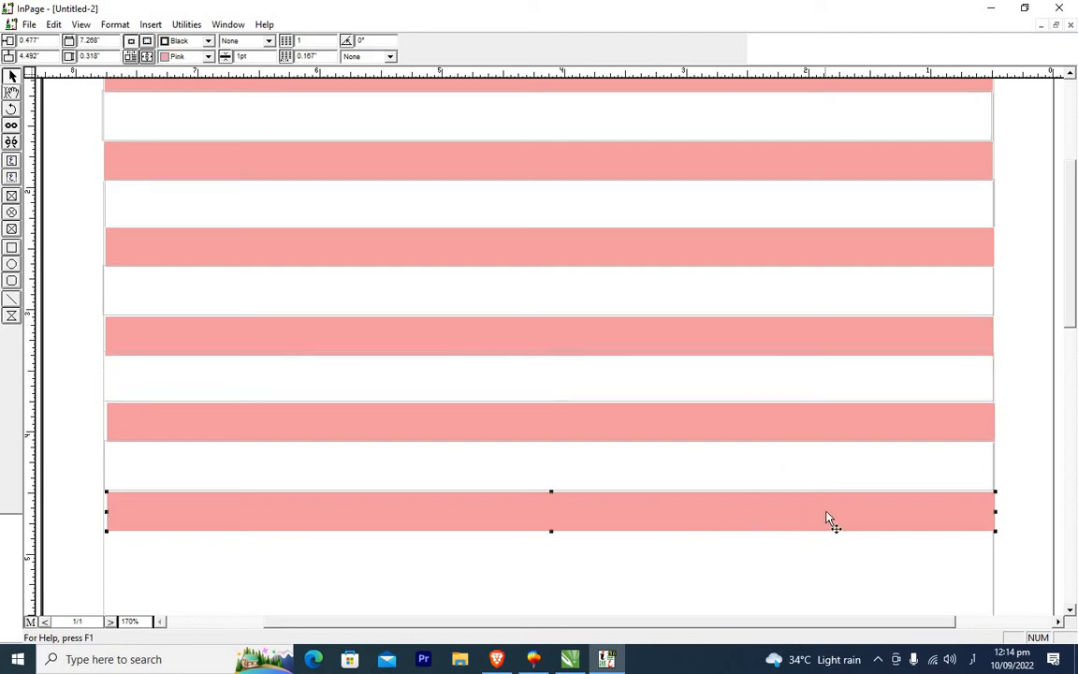
{"action": "left_click_drag", "start_coordinate": [826, 511], "coordinate": [825, 516]}
{"action": "left_click", "coordinate": [843, 467]}
{"action": "left_click_drag", "start_coordinate": [843, 465], "coordinate": [843, 471]}
{"action": "left_click_drag", "start_coordinate": [845, 414], "coordinate": [835, 393]}
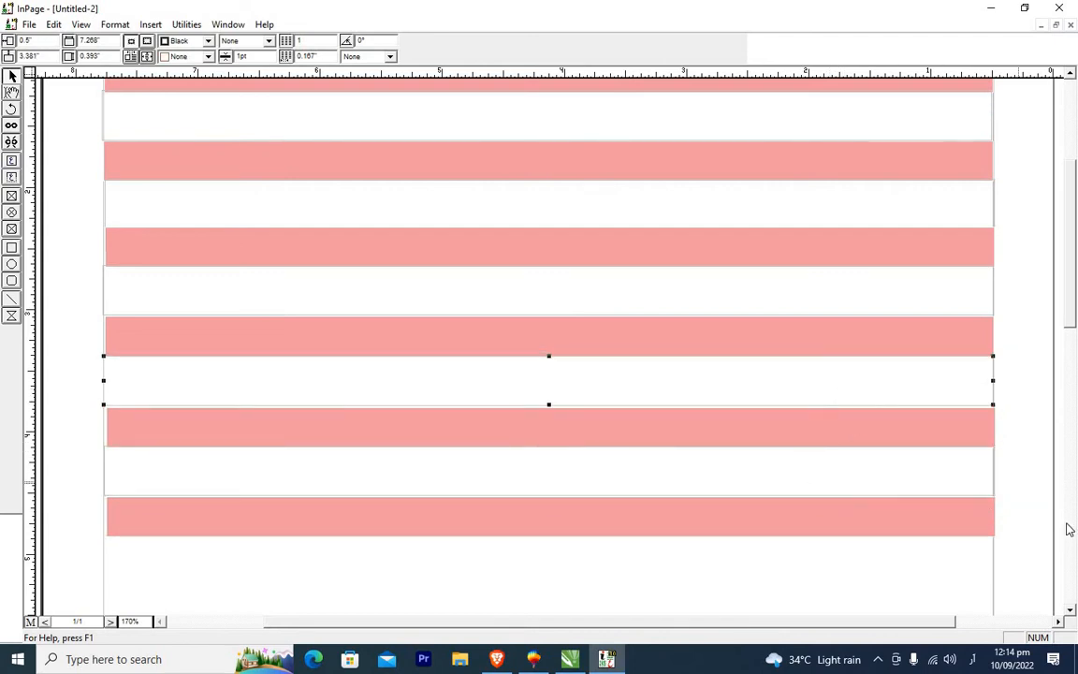
{"action": "left_click", "coordinate": [1006, 481]}
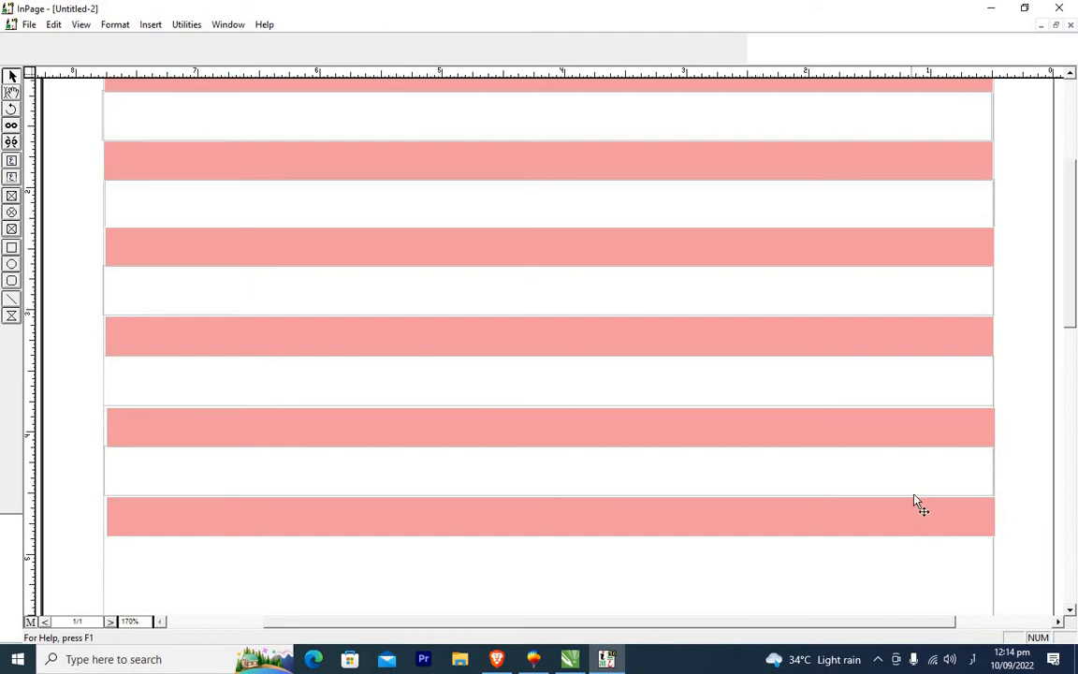
Shift the bottom pink box sideways so its left edge matches the boxes above it.
{"action": "left_click", "coordinate": [590, 524]}
{"action": "double_click", "coordinate": [584, 517]}
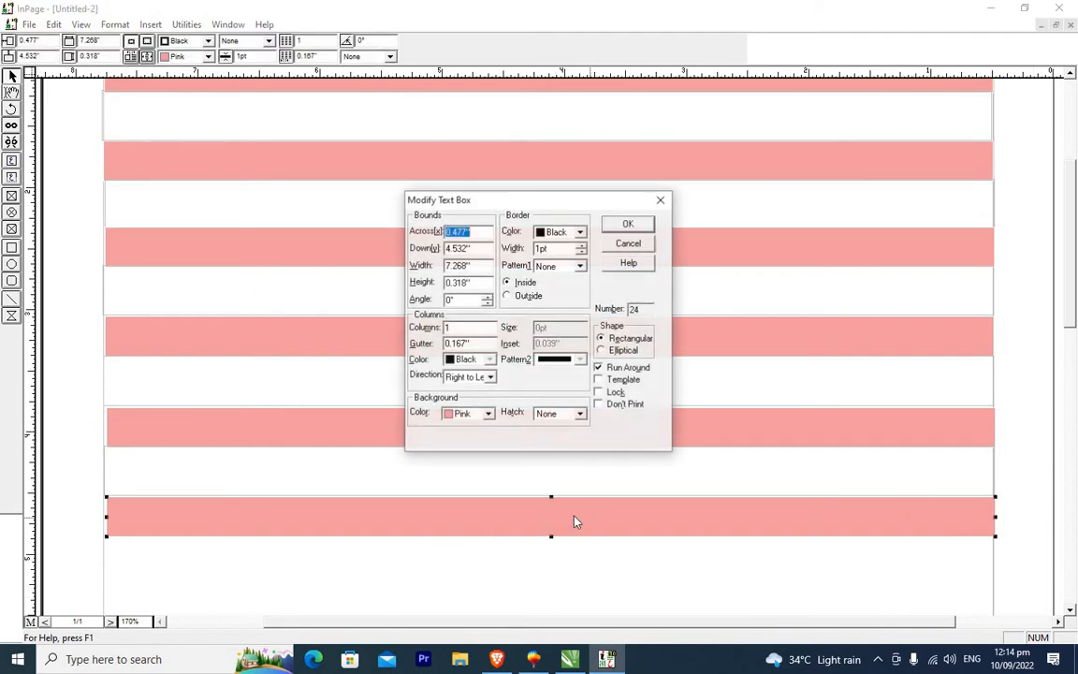
{"action": "left_click", "coordinate": [662, 200]}
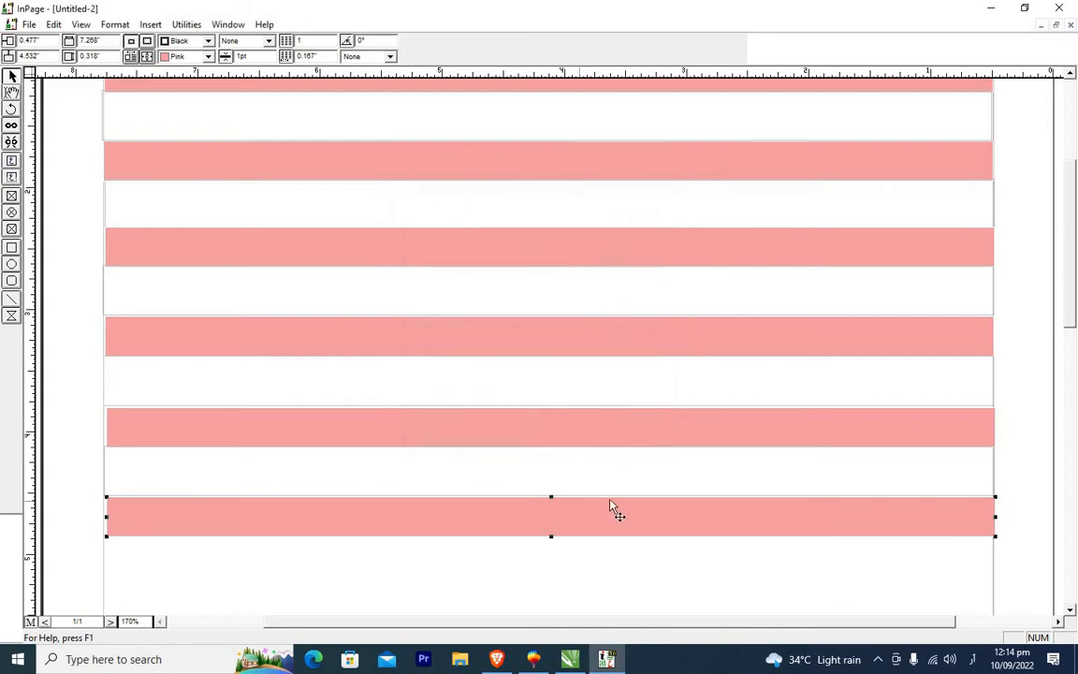
{"action": "left_click_drag", "start_coordinate": [679, 530], "coordinate": [679, 523]}
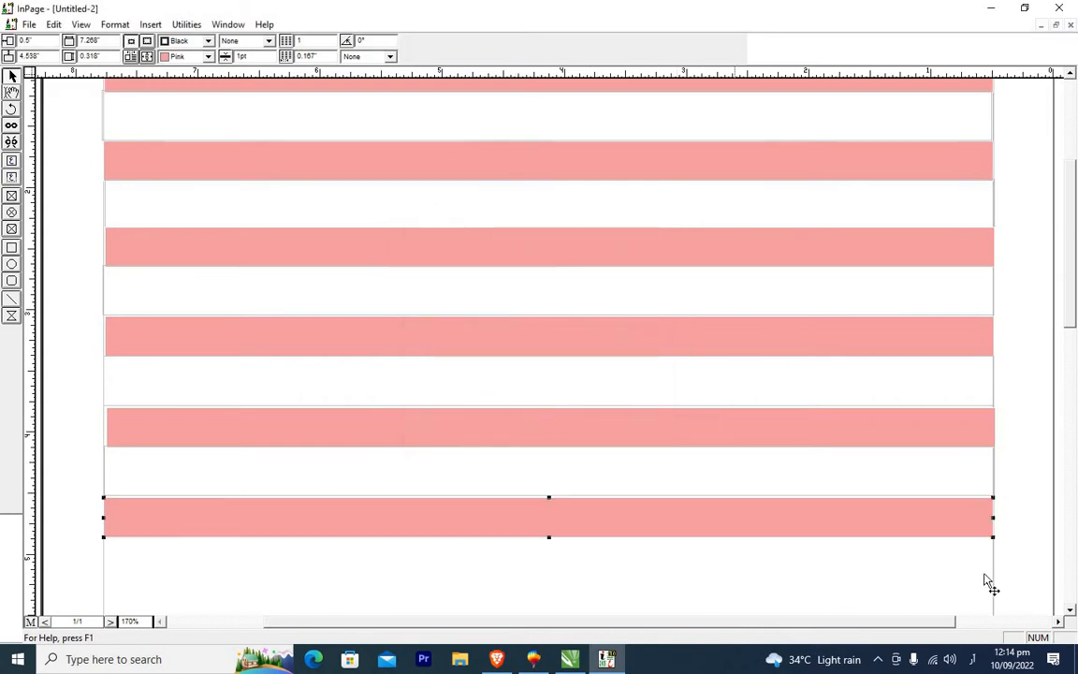
{"action": "left_click", "coordinate": [1042, 503]}
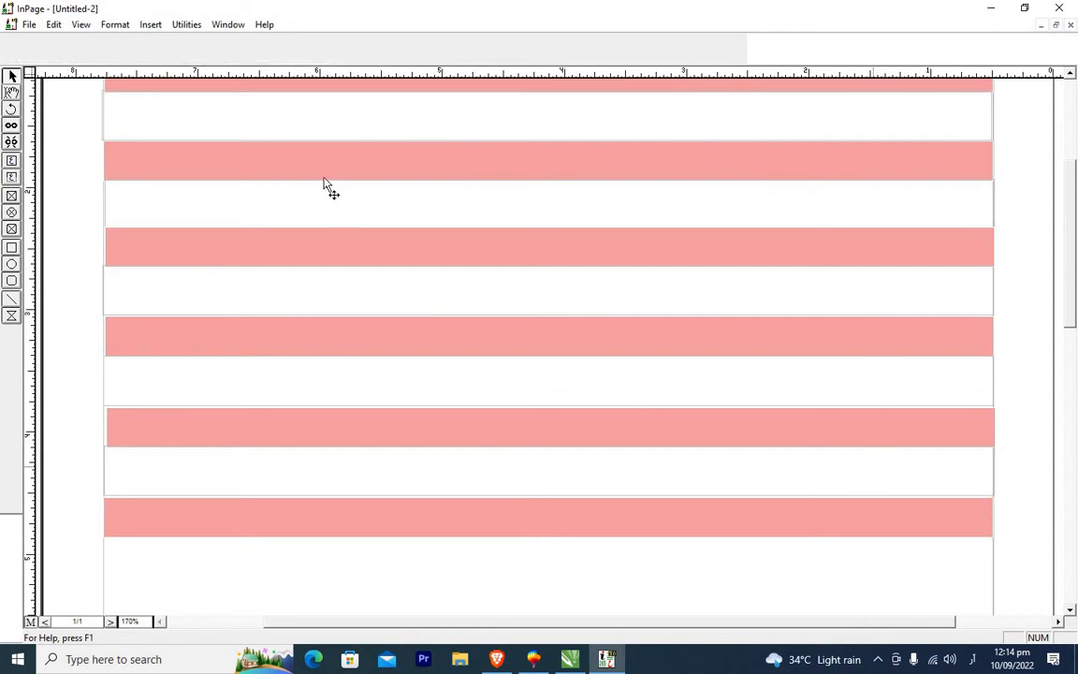
Shift the pink box above it sideways into line with the rest of the stack.
{"action": "left_click", "coordinate": [760, 426]}
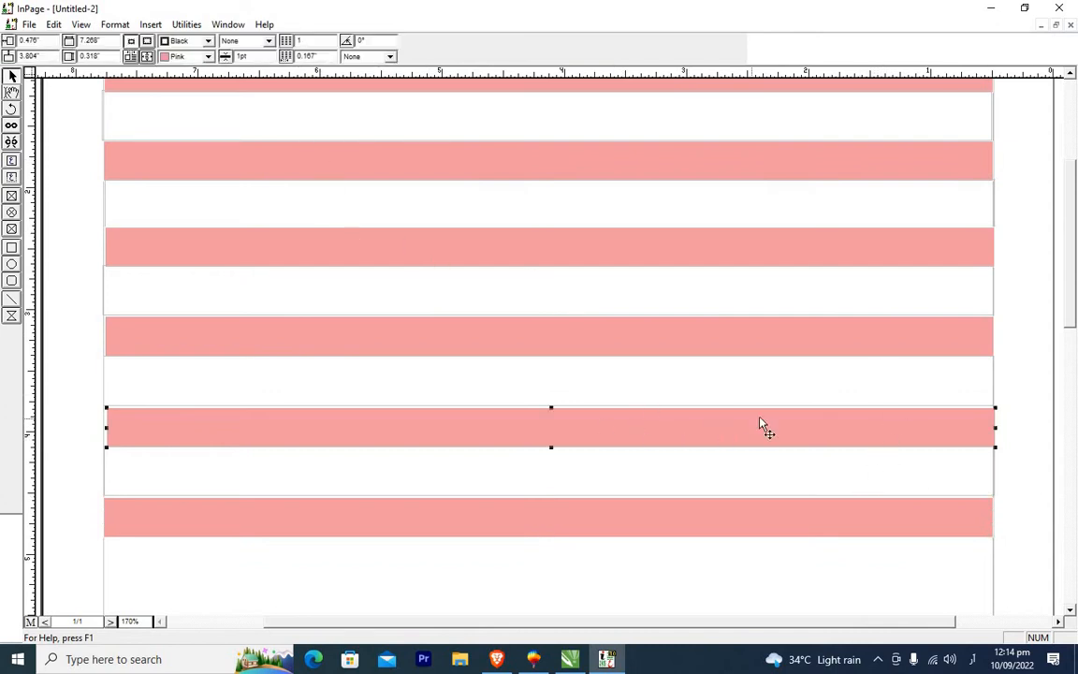
{"action": "mouse_move", "coordinate": [761, 426]}
{"action": "left_mouse_down"}
{"action": "mouse_move", "coordinate": [746, 426]}
{"action": "mouse_move", "coordinate": [763, 431]}
{"action": "left_mouse_up"}
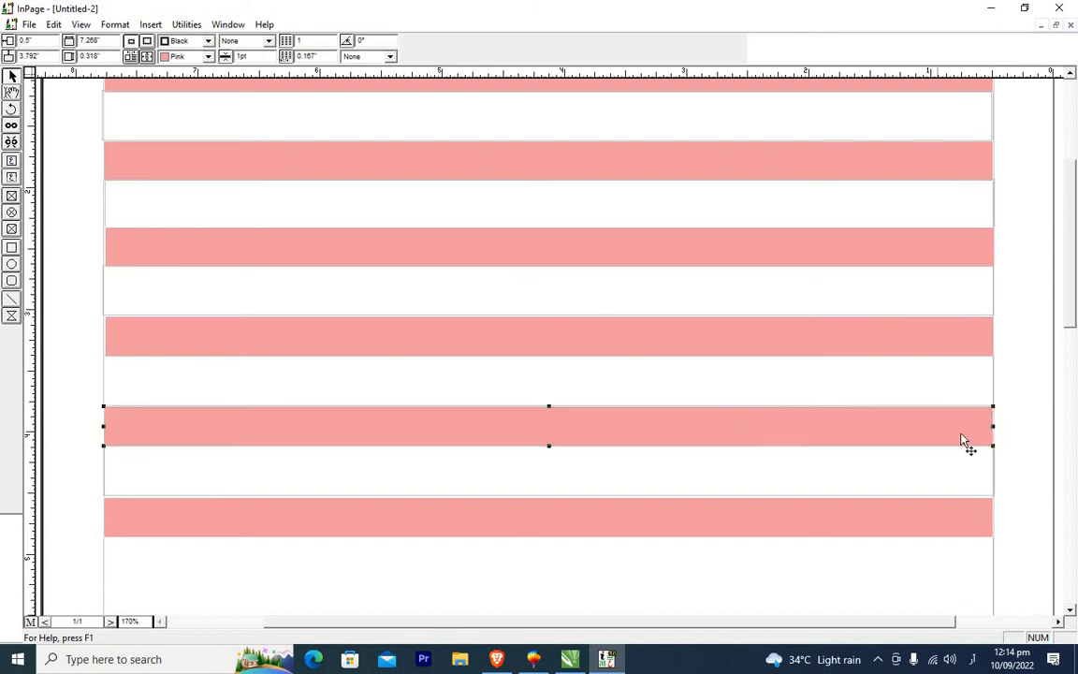
{"action": "left_click", "coordinate": [1026, 438]}
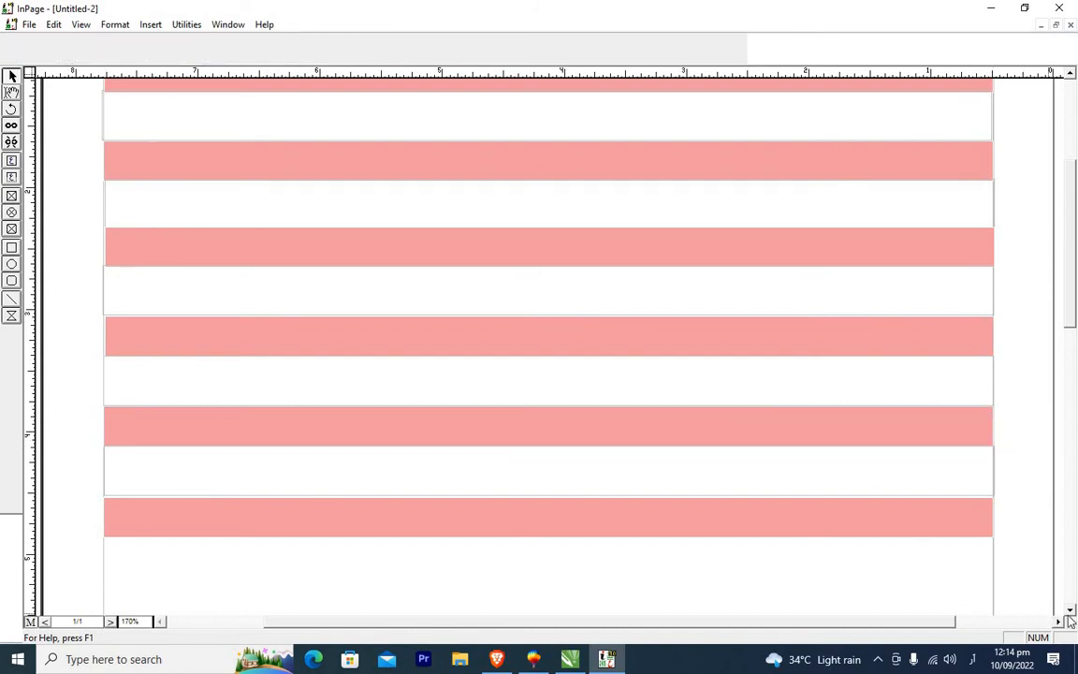
{"action": "left_click", "coordinate": [896, 489]}
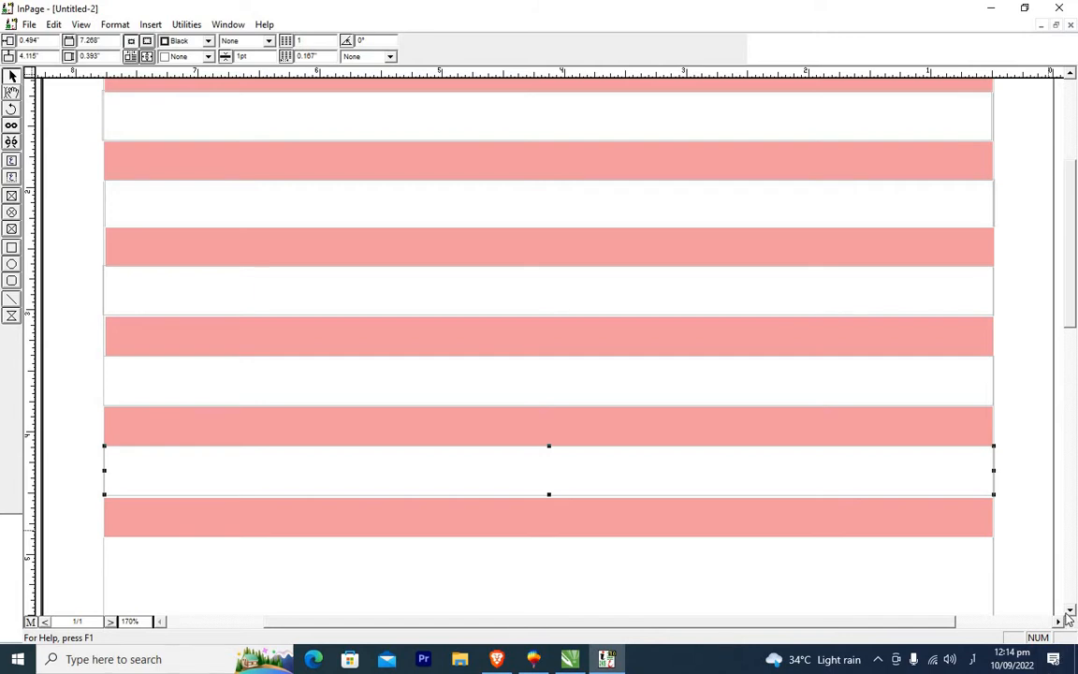
Select a set of alternating white and pink boxes and paste a copy below the bottom pink box.
{"action": "left_click", "coordinate": [1071, 612]}
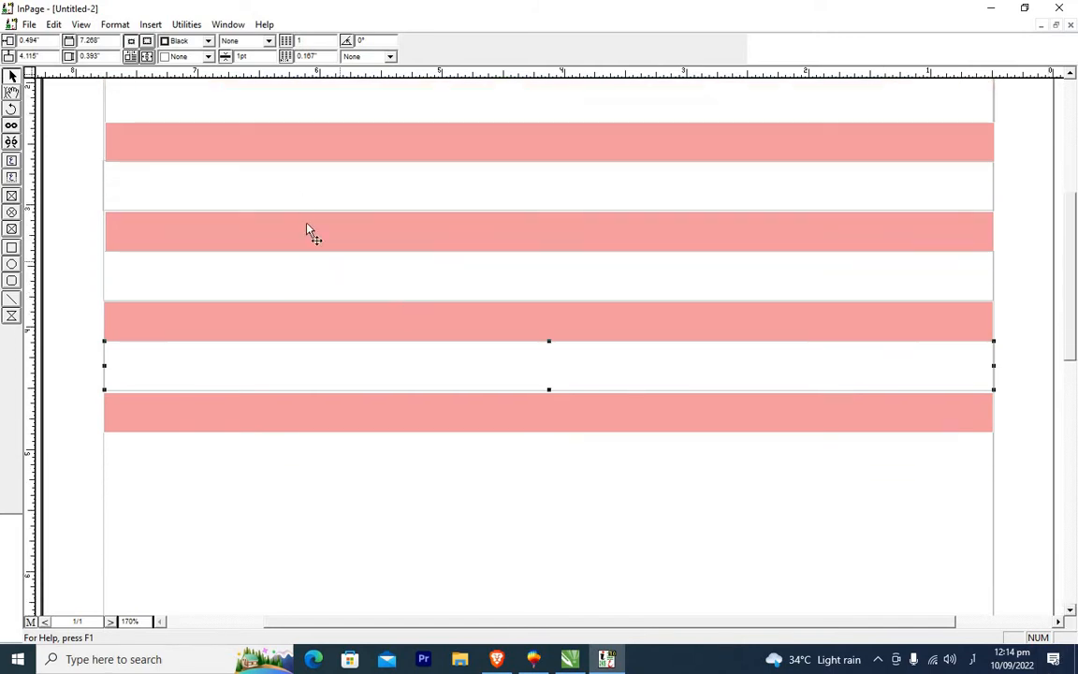
{"action": "left_click", "coordinate": [299, 185]}
{"action": "left_click", "coordinate": [306, 236], "text": "shift"}
{"action": "left_click", "coordinate": [308, 275], "text": "shift"}
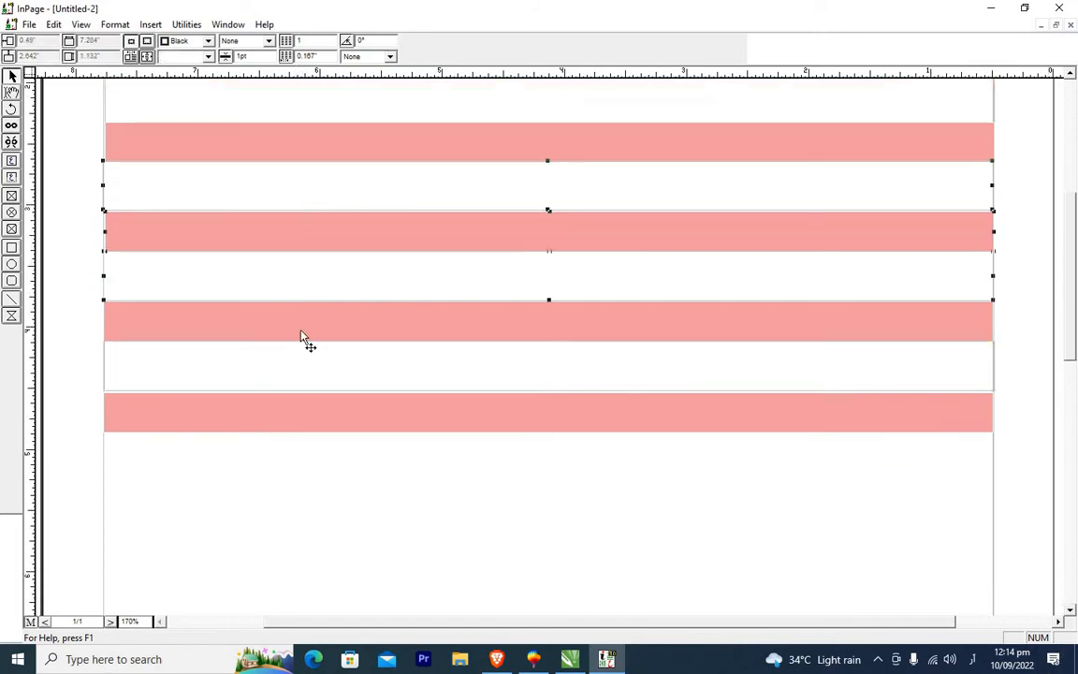
{"action": "left_click", "coordinate": [302, 338], "text": "shift"}
{"action": "left_click", "coordinate": [637, 498]}
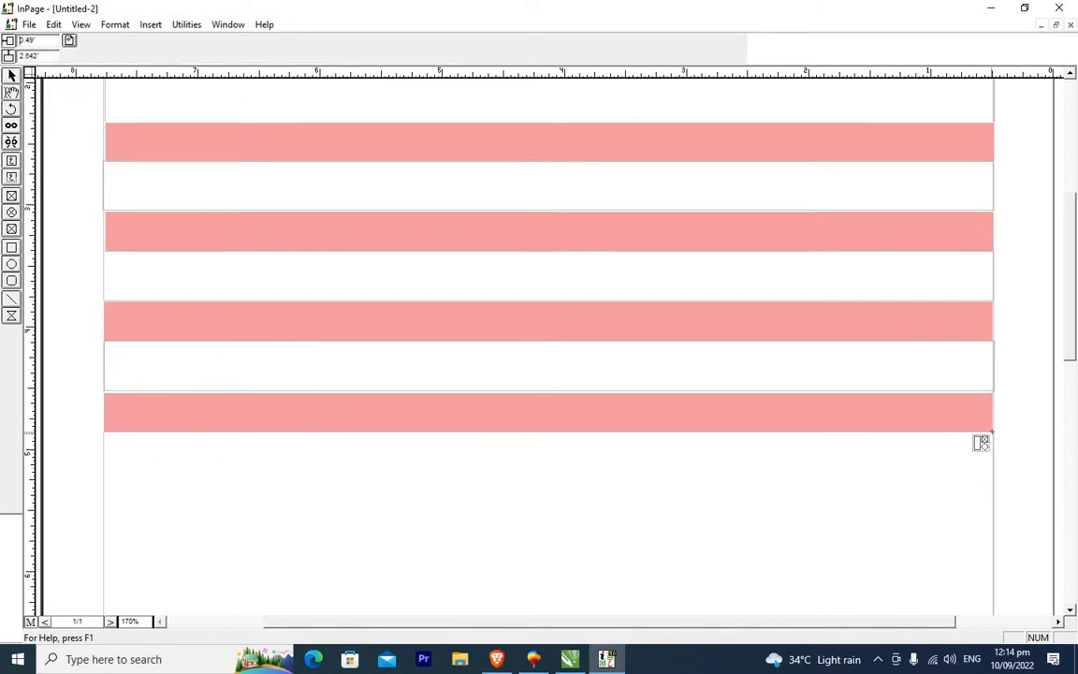
{"action": "key", "text": "ctrl+v"}
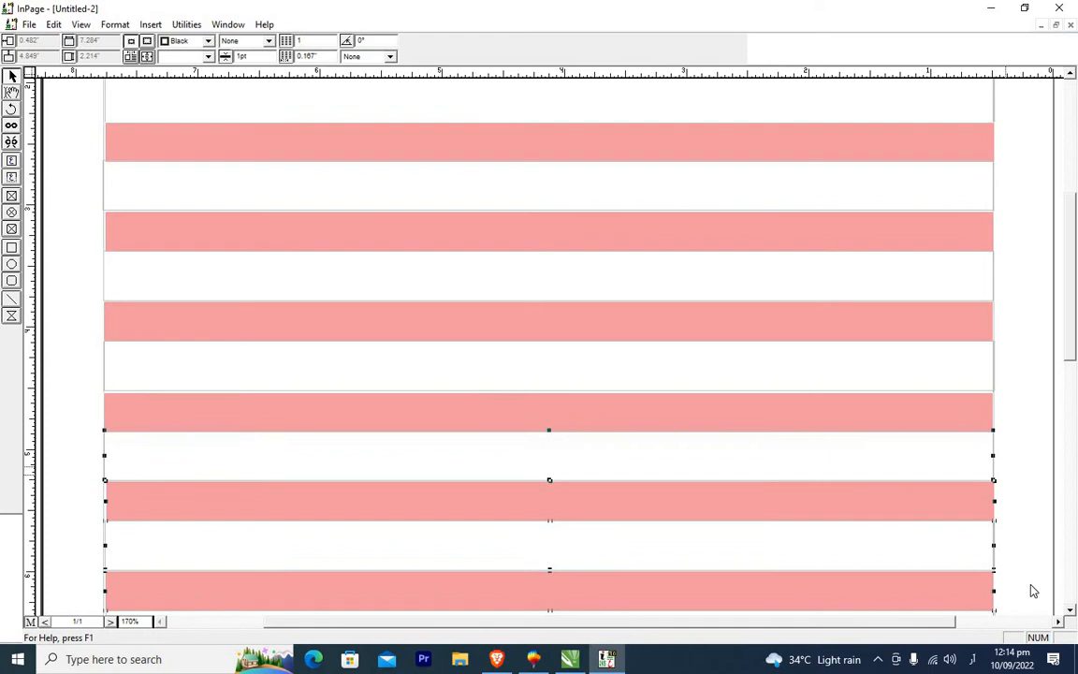
Paste another copy of the alternating boxes beneath the lowest pink box further down the page.
{"action": "left_click", "coordinate": [1072, 609]}
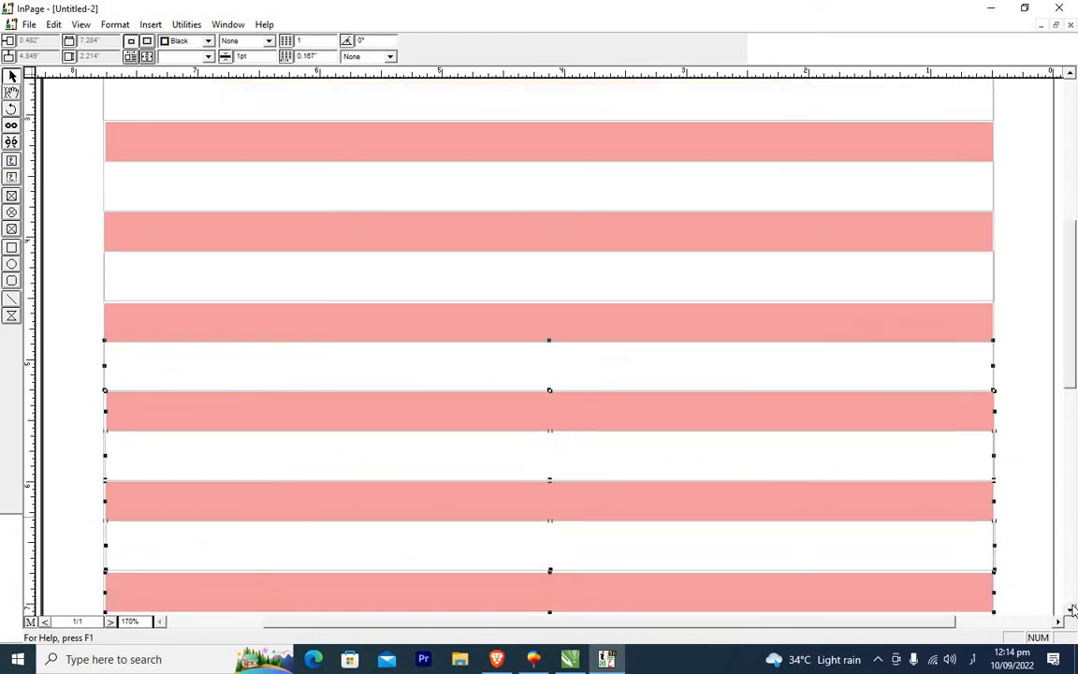
{"action": "left_click", "coordinate": [1072, 609]}
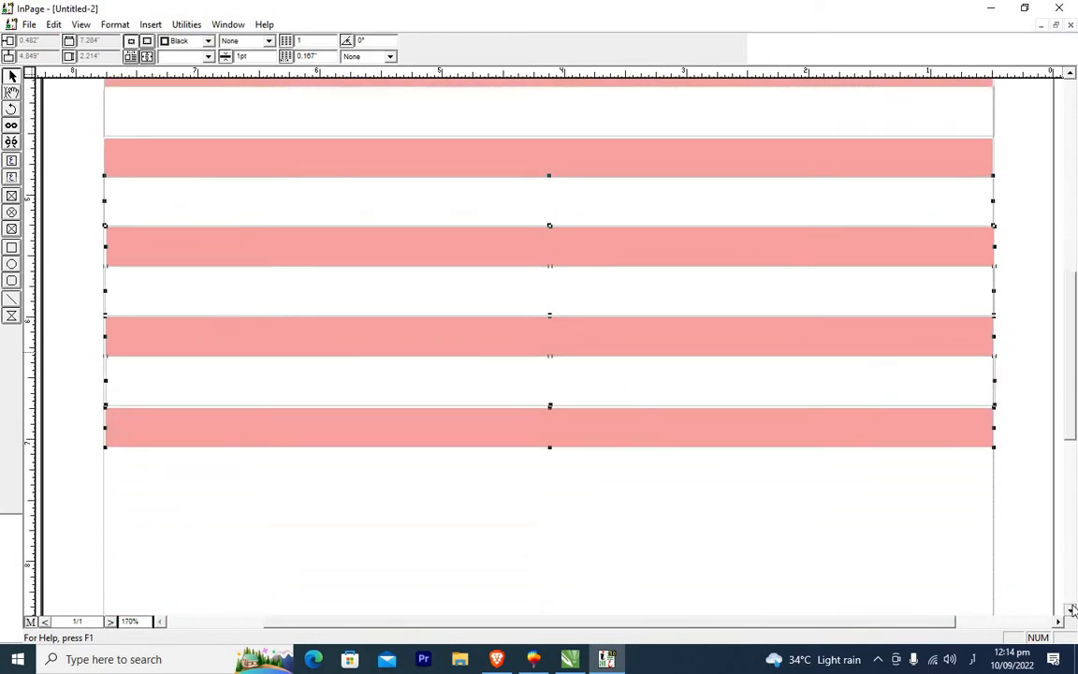
{"action": "left_click", "coordinate": [1072, 610]}
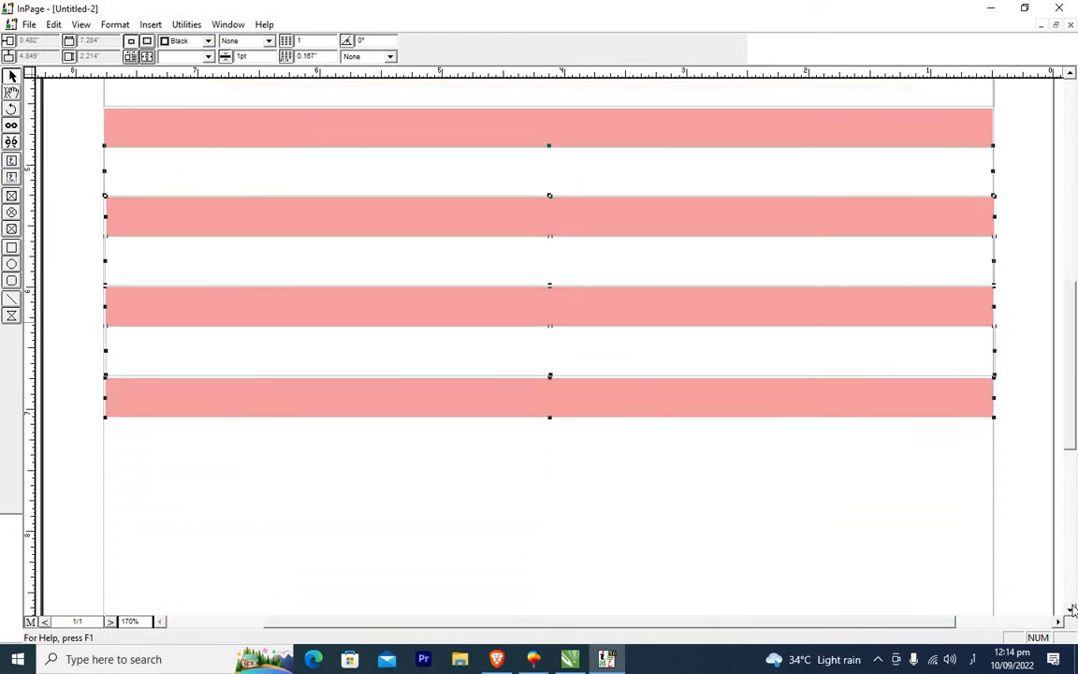
{"action": "left_click", "coordinate": [1072, 610]}
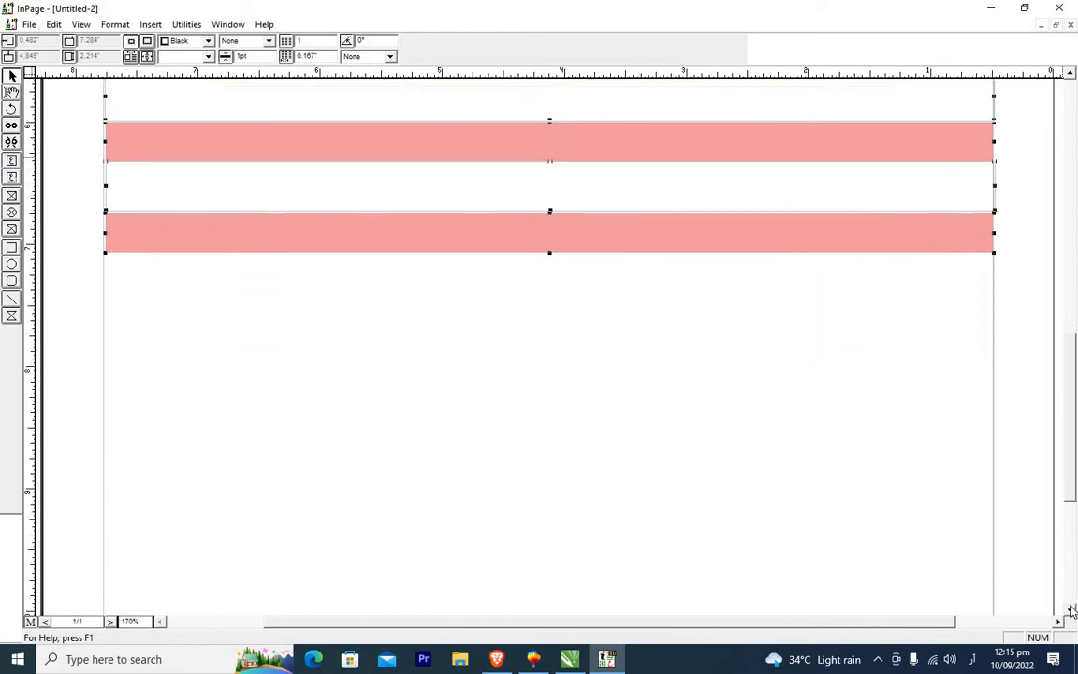
{"action": "left_click", "coordinate": [983, 237]}
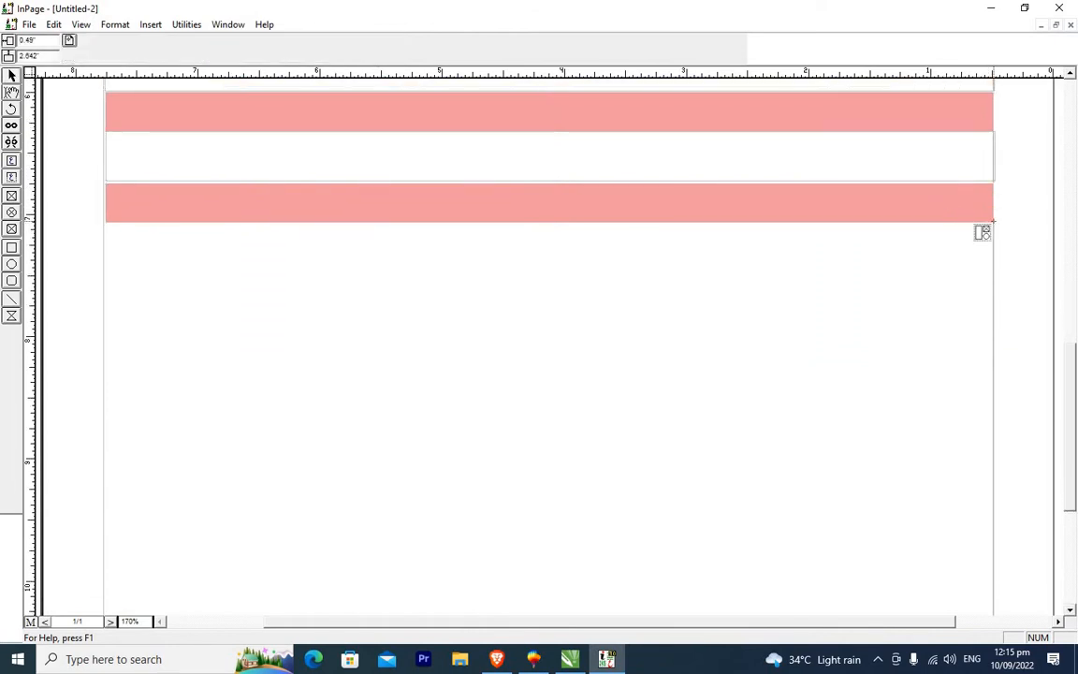
{"action": "key", "text": "ctrl+v"}
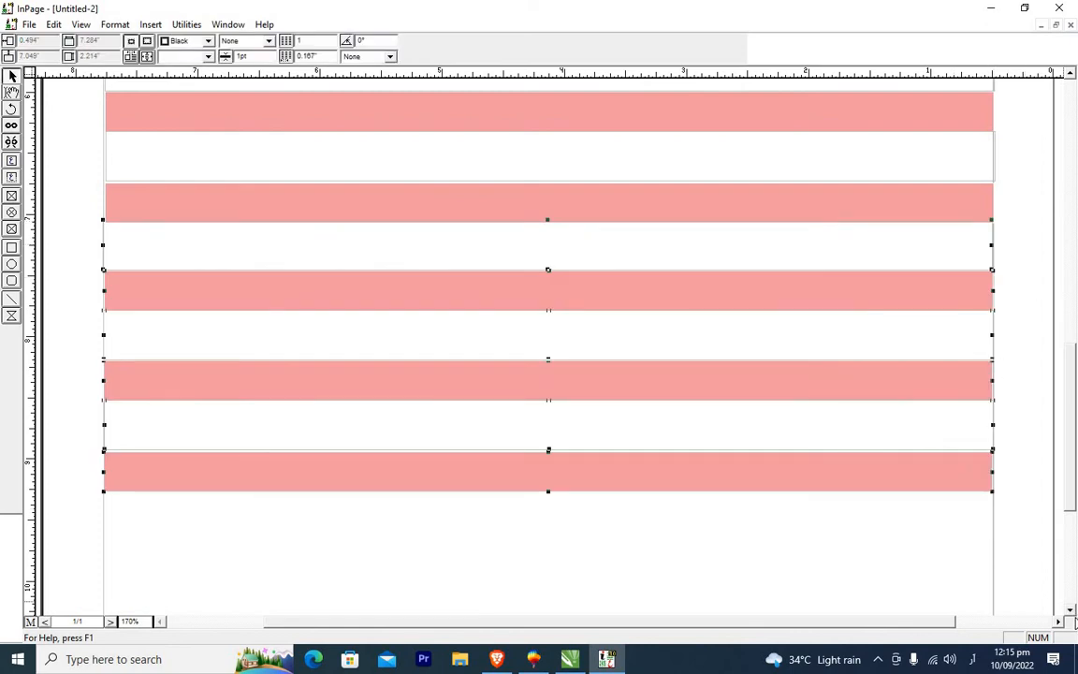
Paste a further set of alternating boxes below the last pink box near the page bottom.
{"action": "left_click", "coordinate": [1071, 611]}
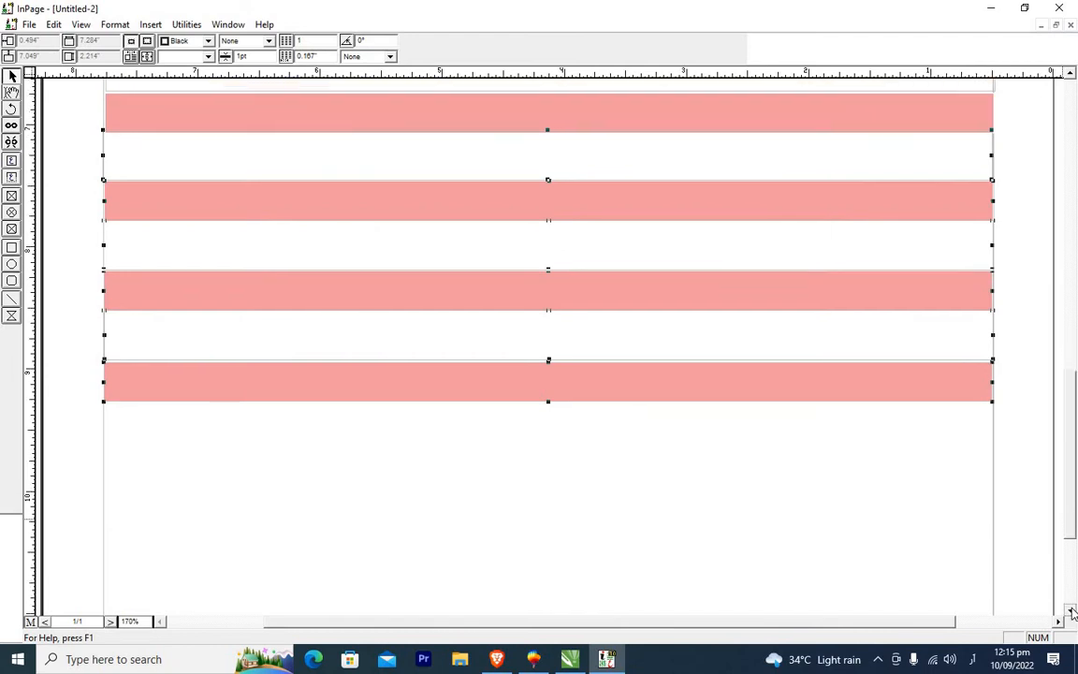
{"action": "left_click", "coordinate": [1072, 612]}
{"action": "left_click", "coordinate": [1071, 611]}
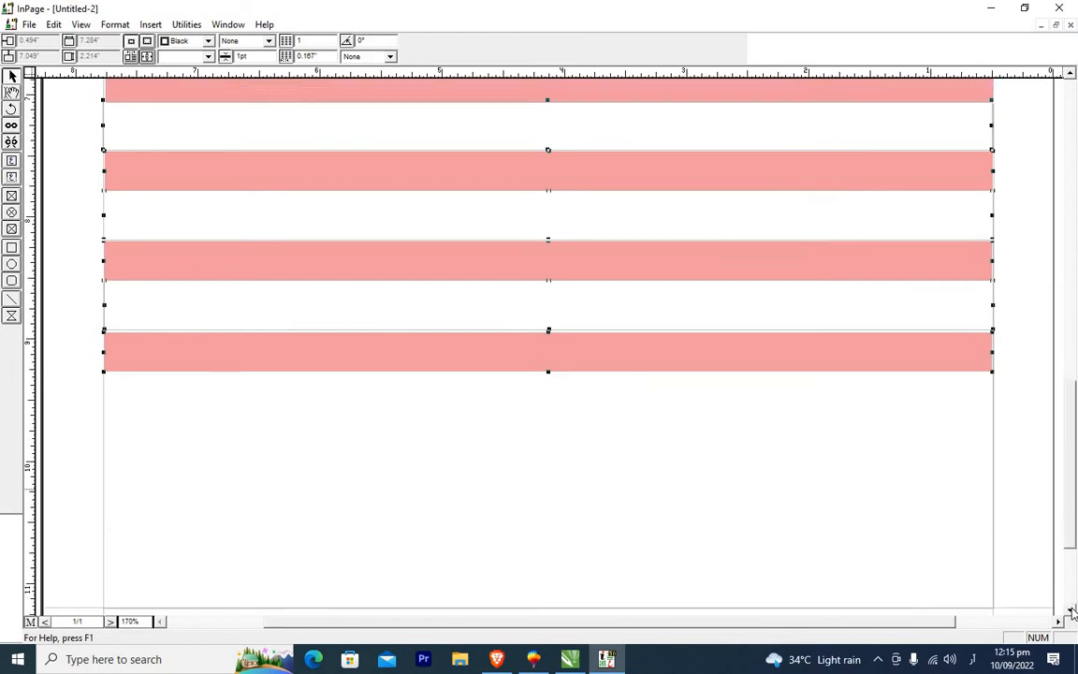
{"action": "left_click", "coordinate": [1072, 612]}
{"action": "left_click", "coordinate": [1072, 612]}
{"action": "left_click", "coordinate": [1072, 611]}
{"action": "left_click", "coordinate": [1071, 611]}
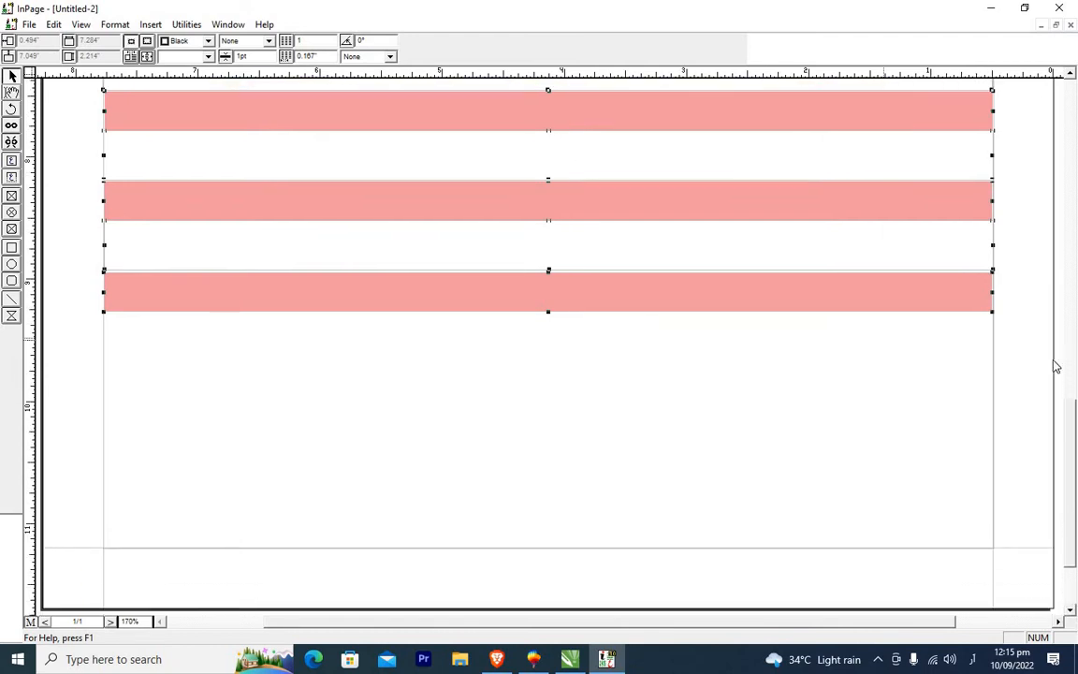
{"action": "left_click", "coordinate": [990, 328]}
{"action": "left_click", "coordinate": [988, 328]}
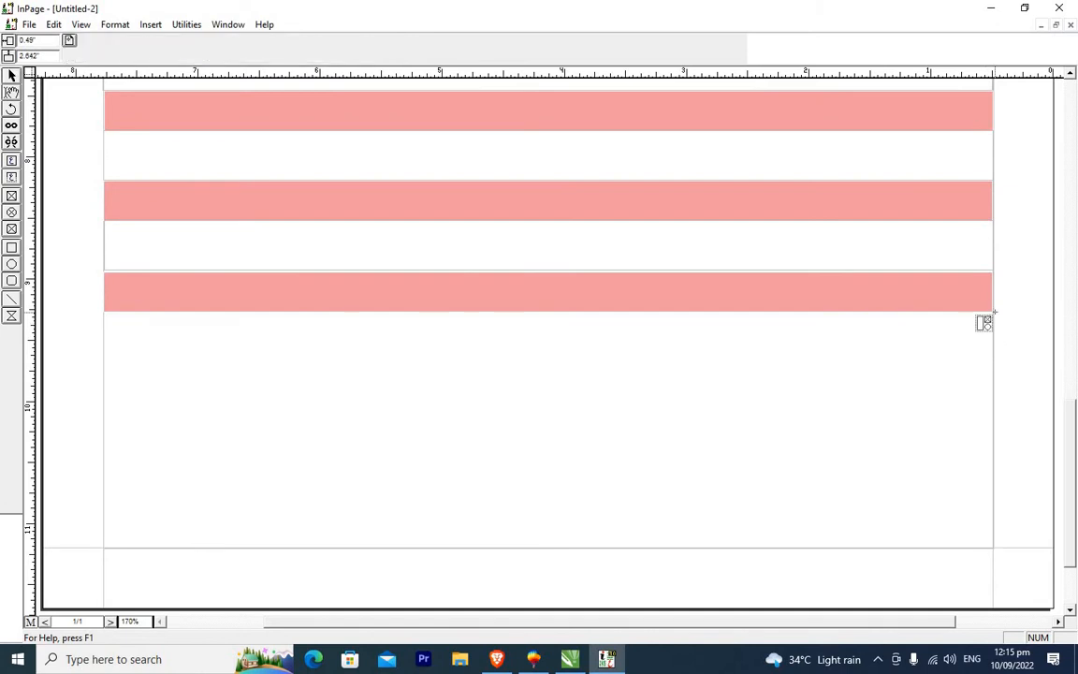
{"action": "left_click", "coordinate": [994, 311]}
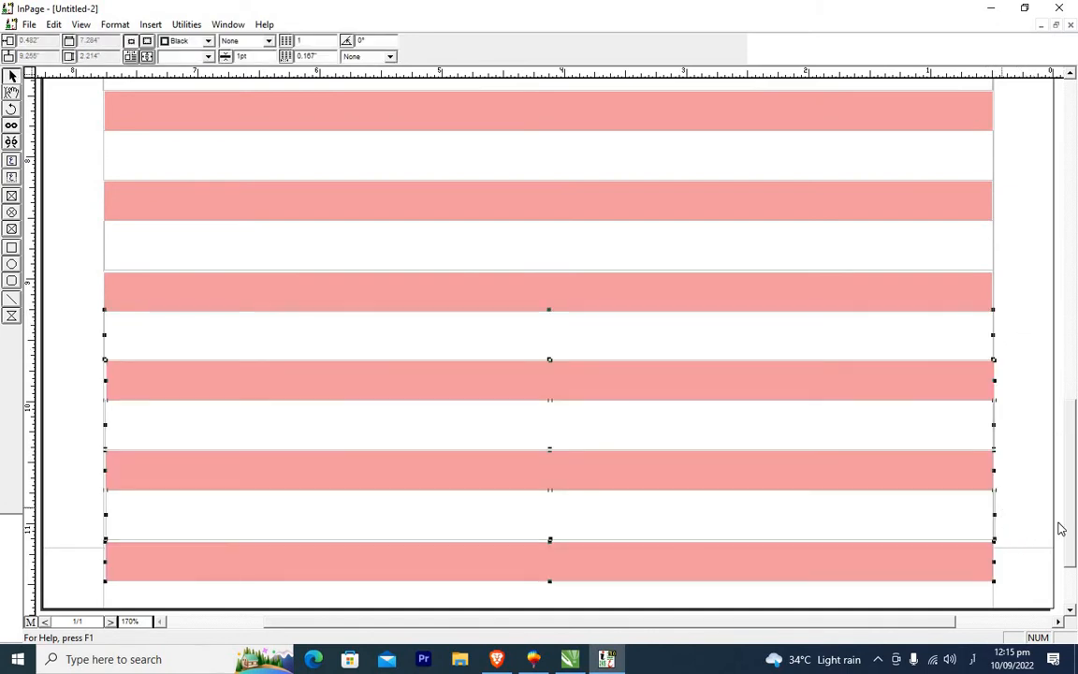
Delete the bottom pink box and the white box above it that run past the page margin.
{"action": "left_click", "coordinate": [1068, 610]}
{"action": "left_click", "coordinate": [991, 576]}
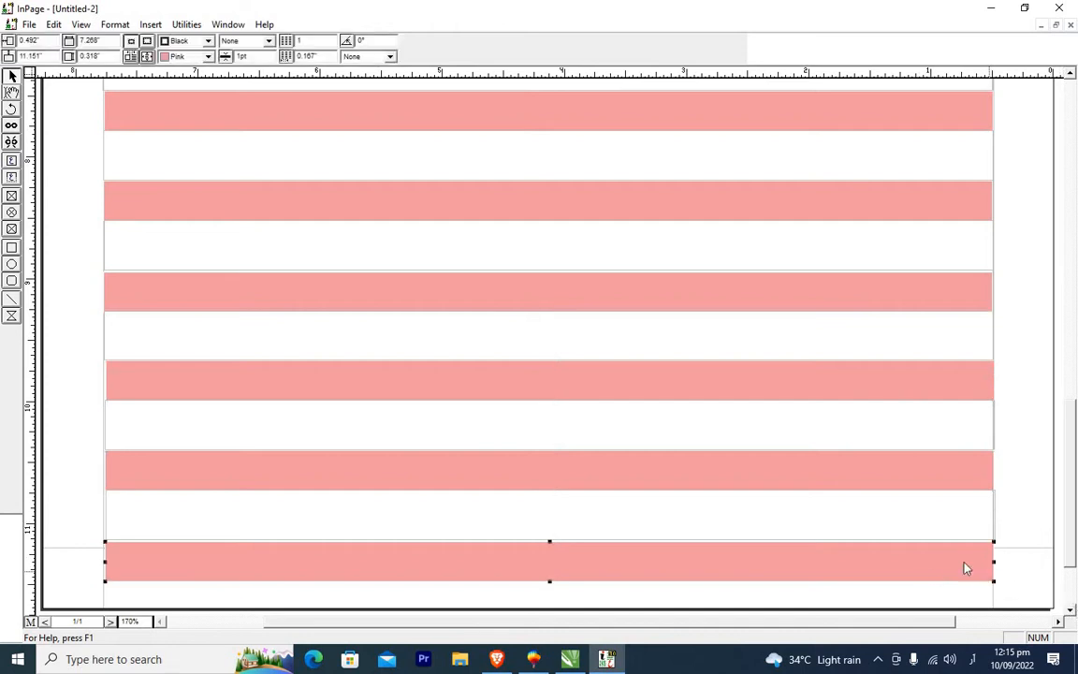
{"action": "key", "text": "Delete"}
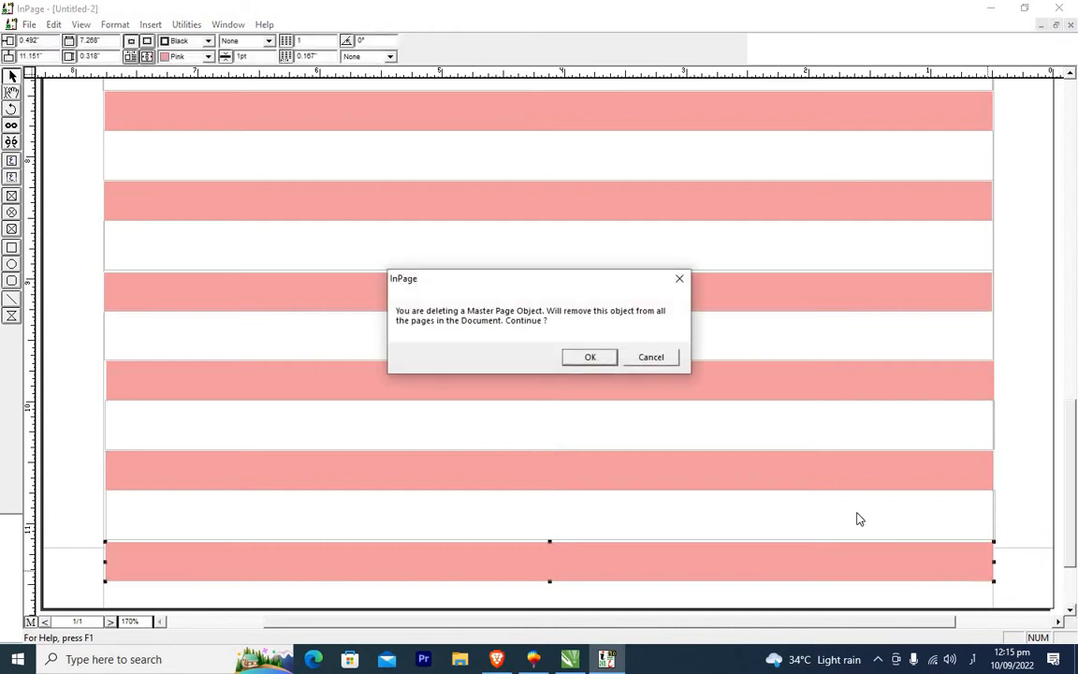
{"action": "left_click", "coordinate": [680, 278]}
{"action": "key", "text": "Delete"}
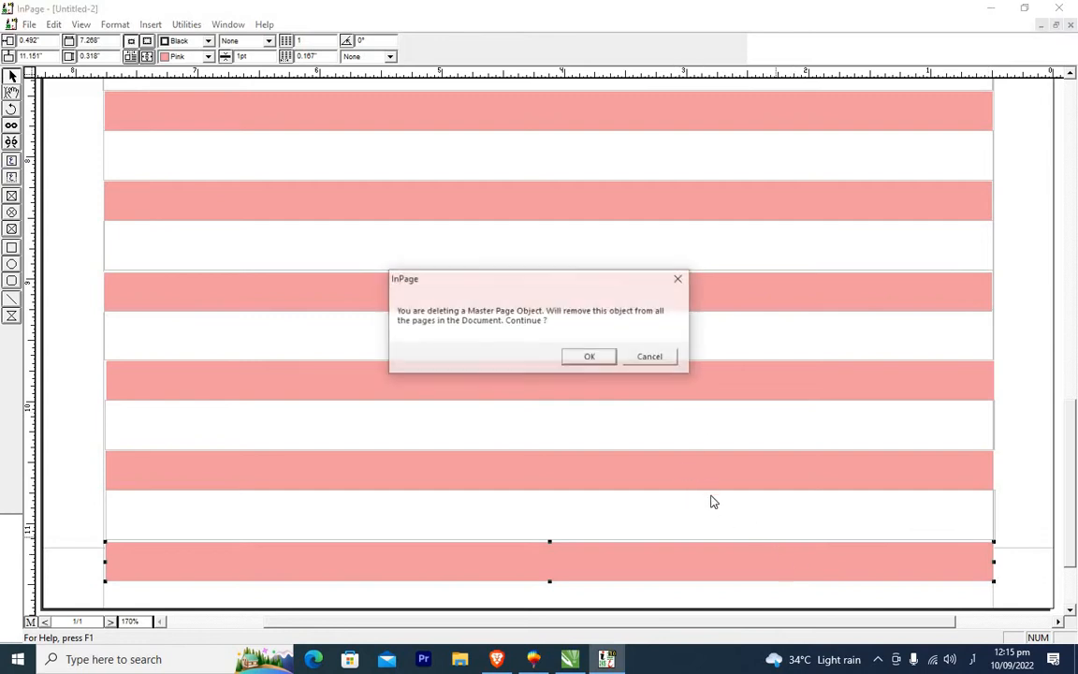
{"action": "left_click", "coordinate": [590, 358]}
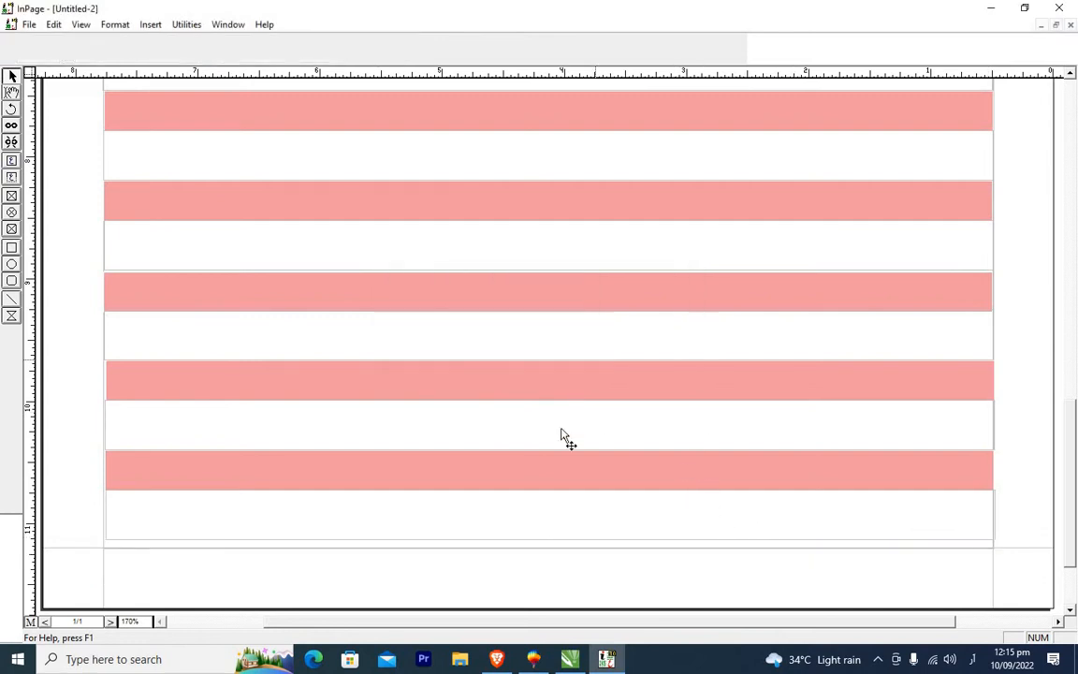
{"action": "left_click", "coordinate": [712, 524]}
{"action": "key", "text": "Delete"}
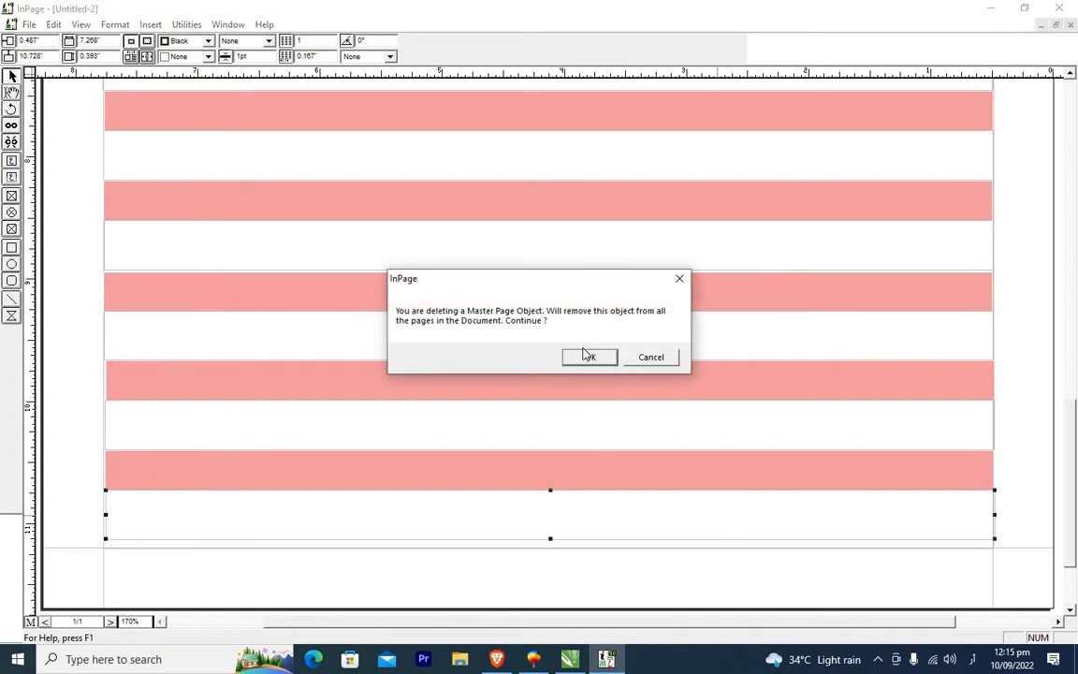
{"action": "left_click", "coordinate": [589, 355]}
{"action": "left_click", "coordinate": [948, 543]}
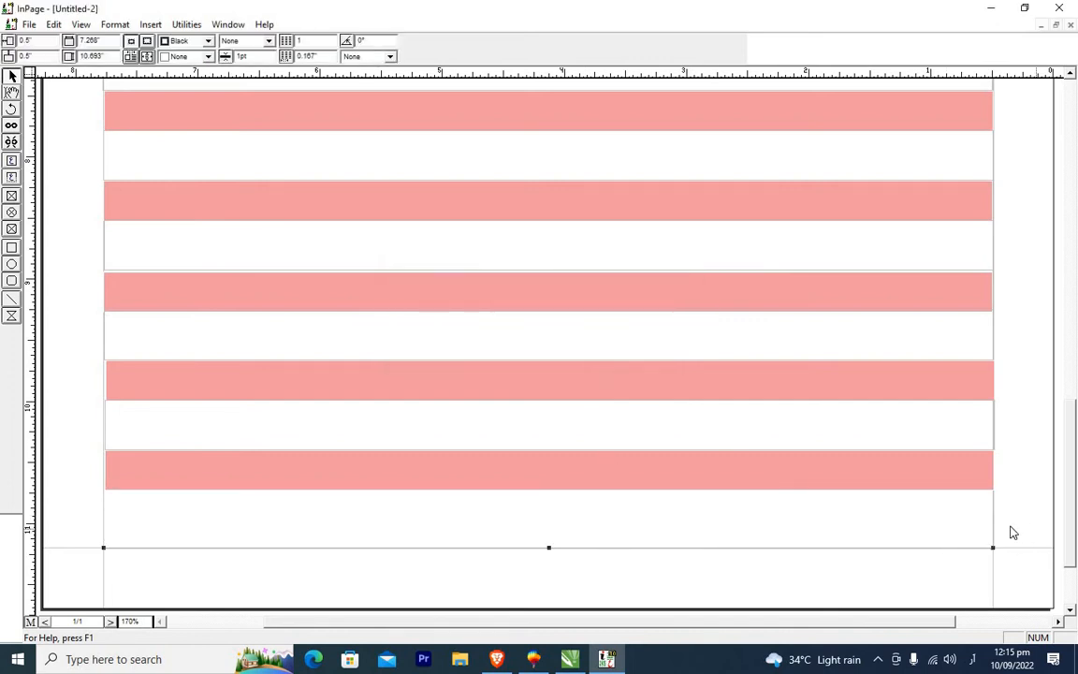
Set the view zoom to 150% to review the striped master page.
{"action": "left_click", "coordinate": [1071, 74]}
{"action": "left_click", "coordinate": [1071, 75]}
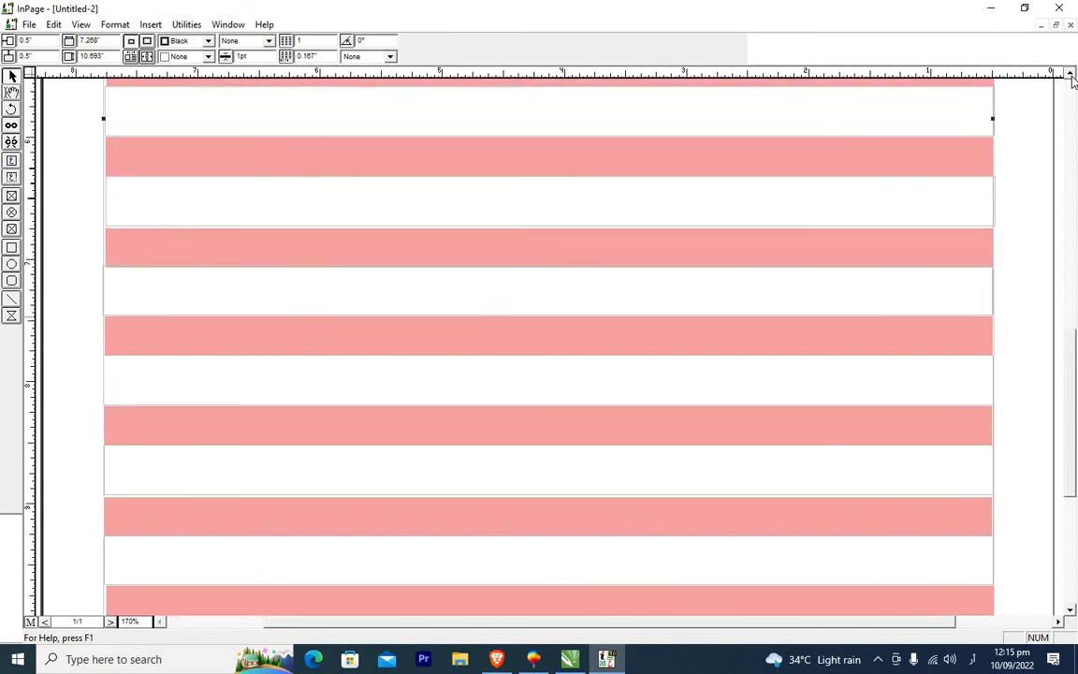
{"action": "left_click", "coordinate": [1072, 78]}
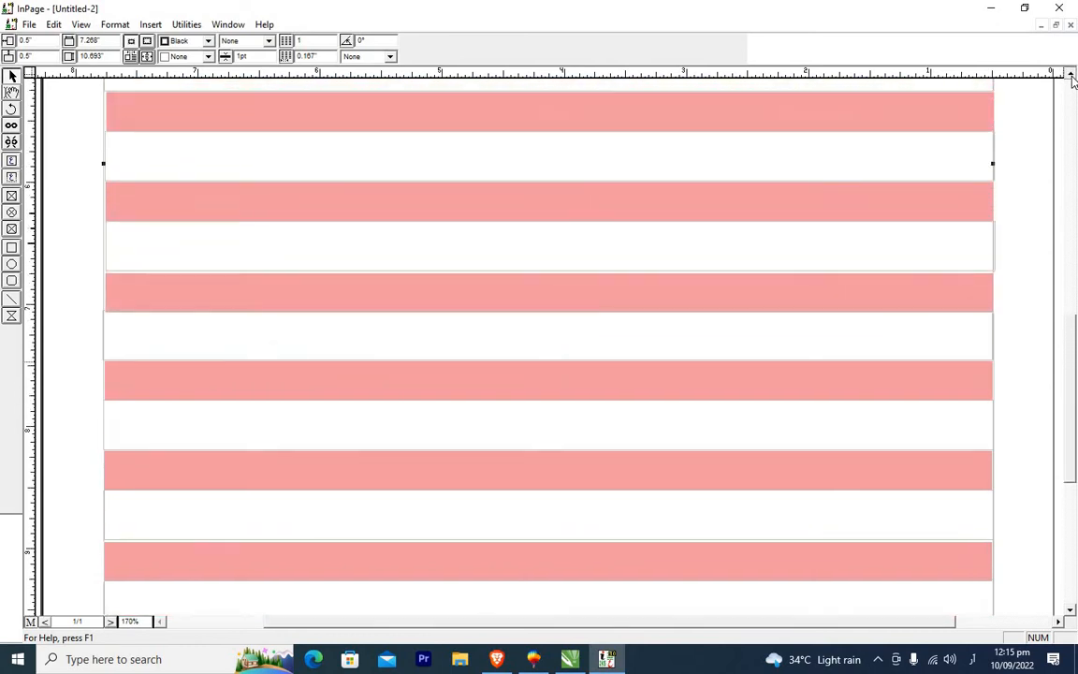
{"action": "double_click", "coordinate": [147, 621]}
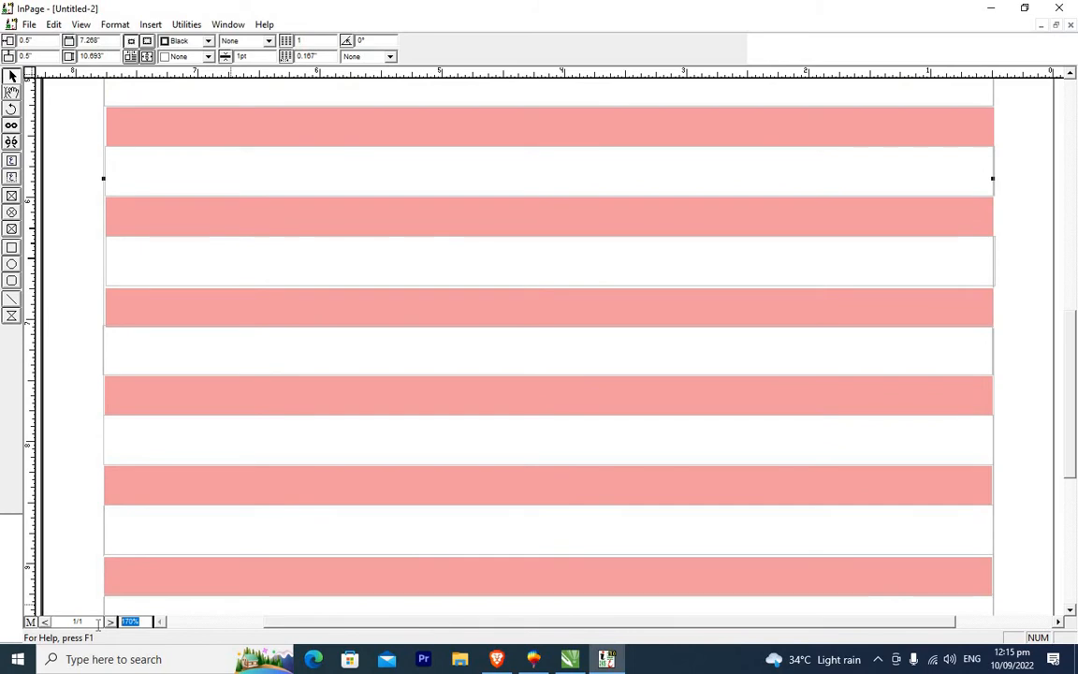
{"action": "type", "text": "150"}
{"action": "key", "text": "Return"}
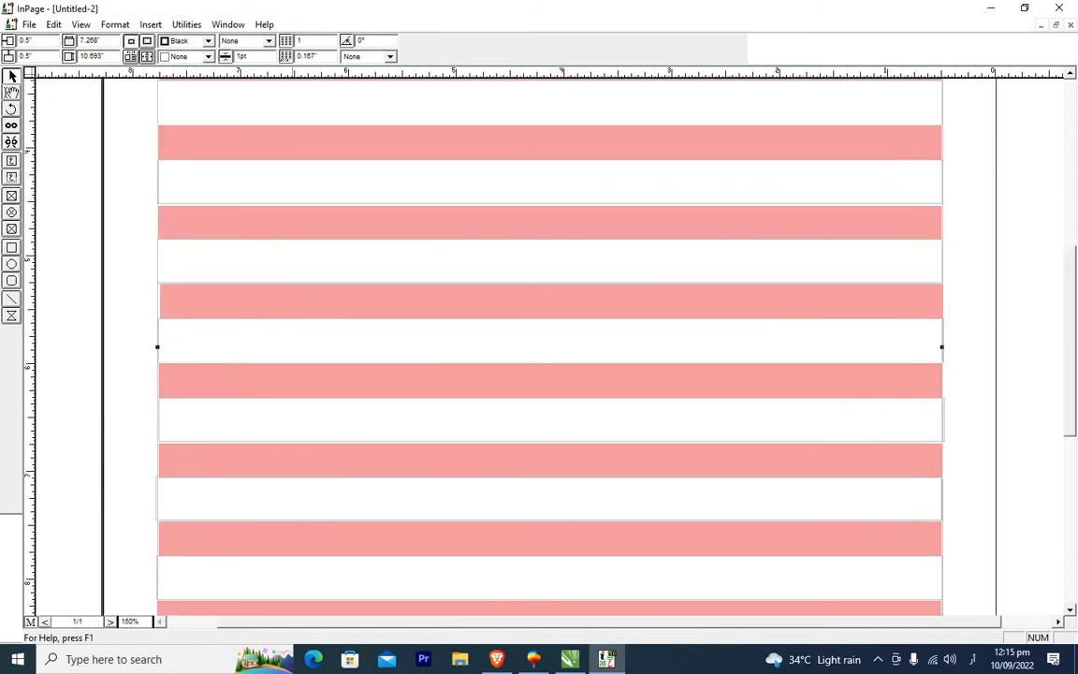
Review the stacked white and pink boxes from the top of the page to the bottom, selecting pink boxes to check their placement.
{"action": "left_click", "coordinate": [323, 301]}
{"action": "left_click_drag", "start_coordinate": [339, 303], "coordinate": [329, 297]}
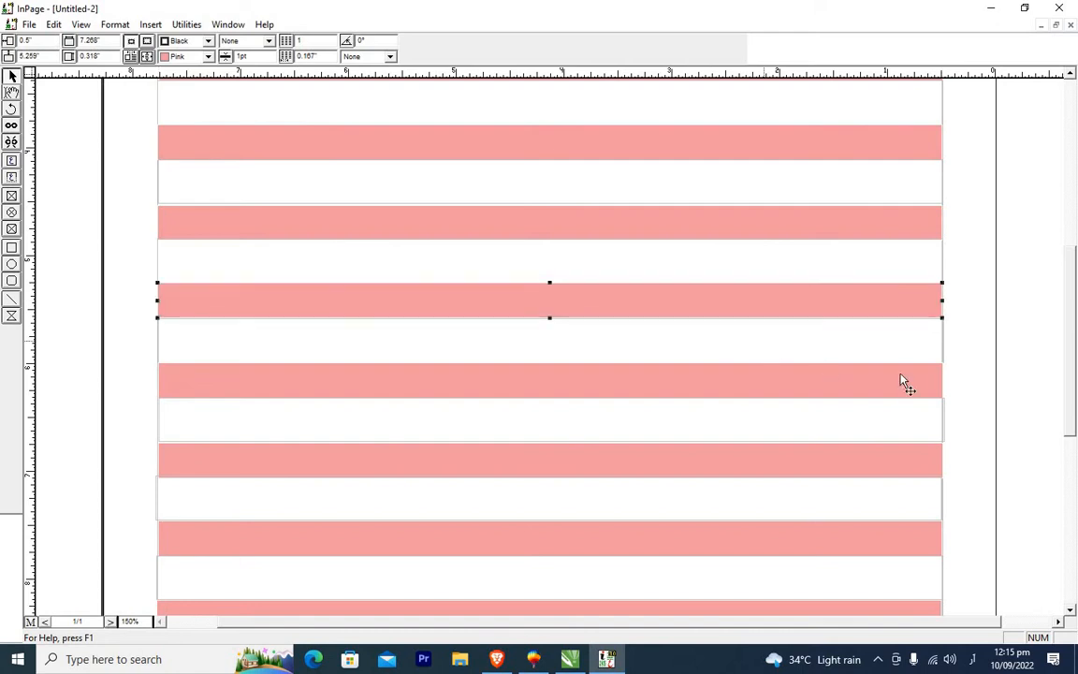
{"action": "left_click", "coordinate": [1042, 473]}
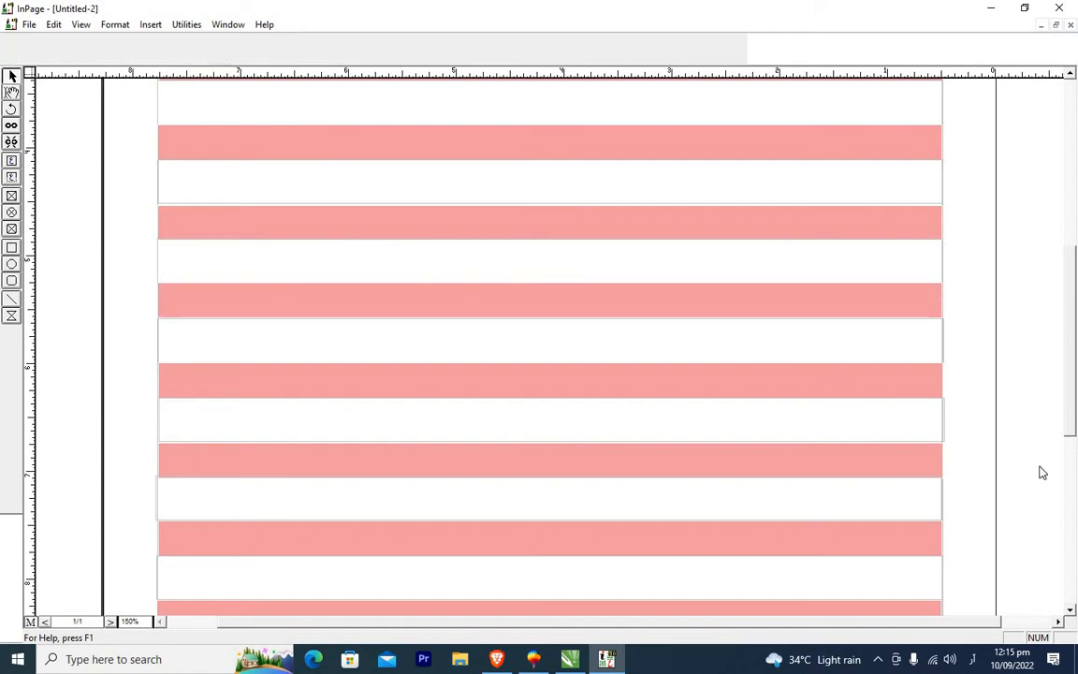
{"action": "left_click", "coordinate": [1070, 610]}
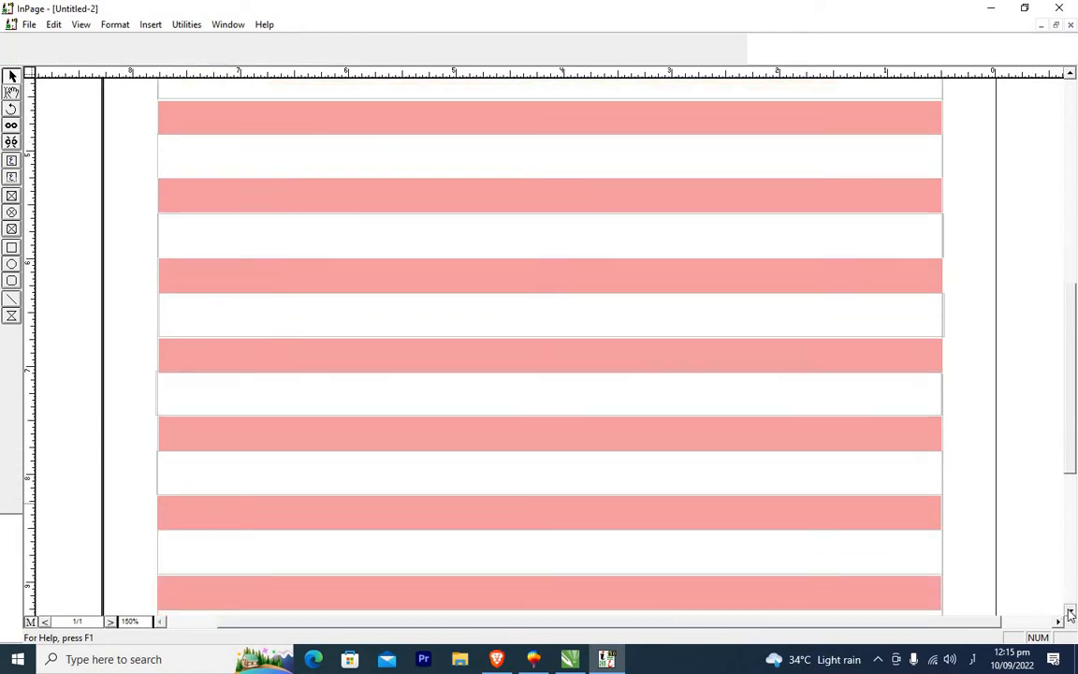
{"action": "left_click", "coordinate": [1070, 613]}
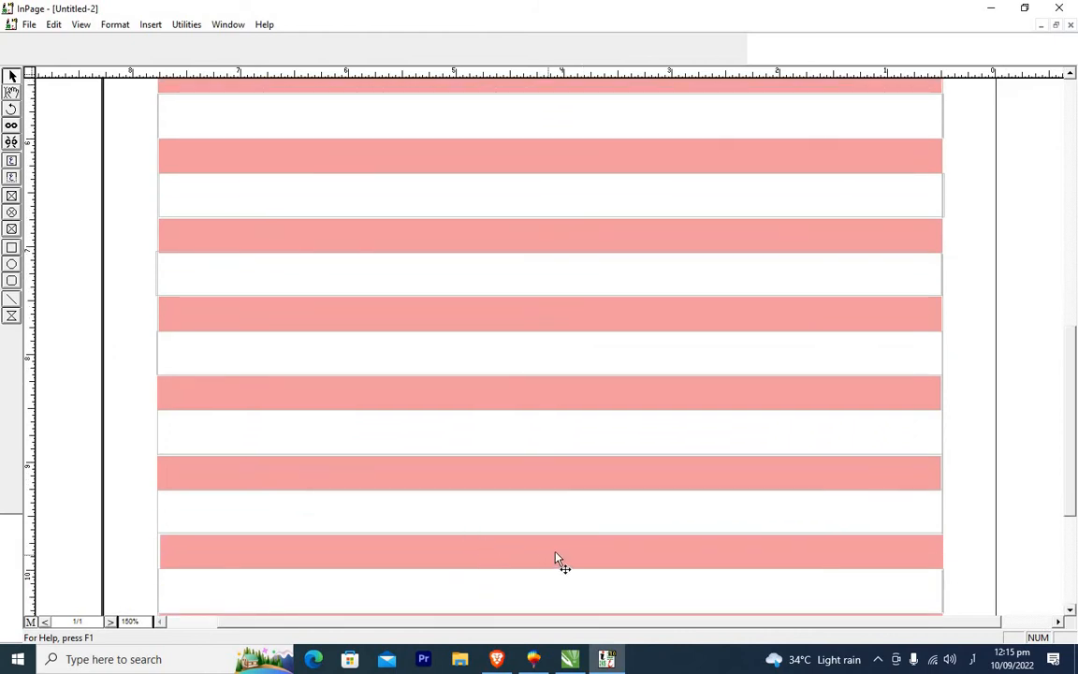
{"action": "left_click", "coordinate": [555, 559]}
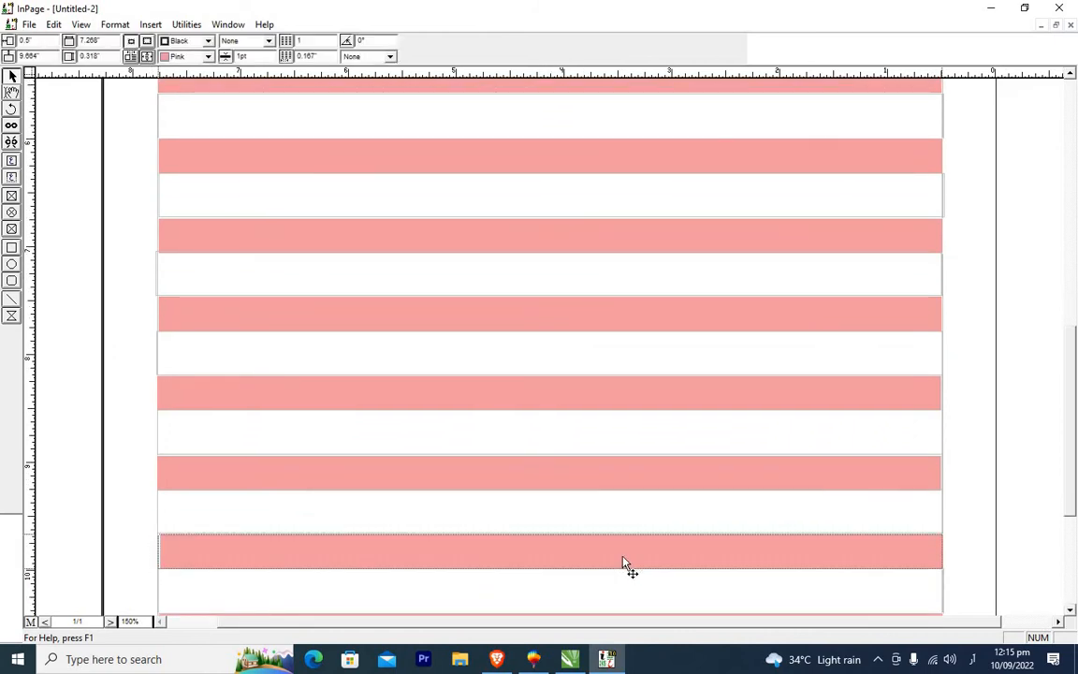
{"action": "left_click", "coordinate": [1072, 612]}
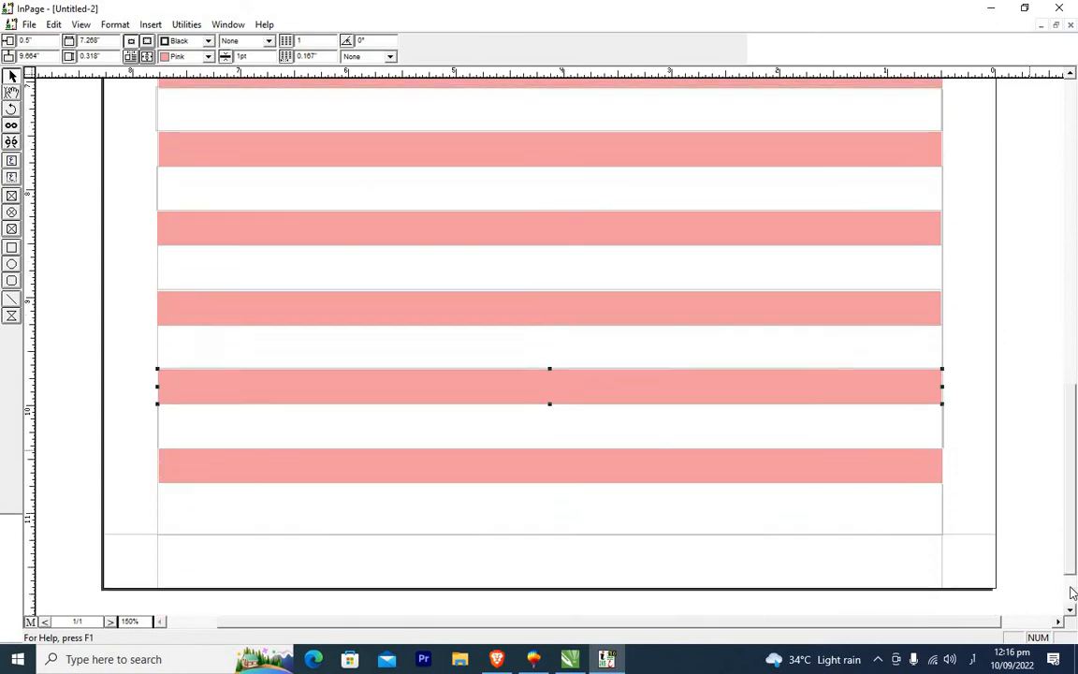
{"action": "left_click", "coordinate": [1072, 74]}
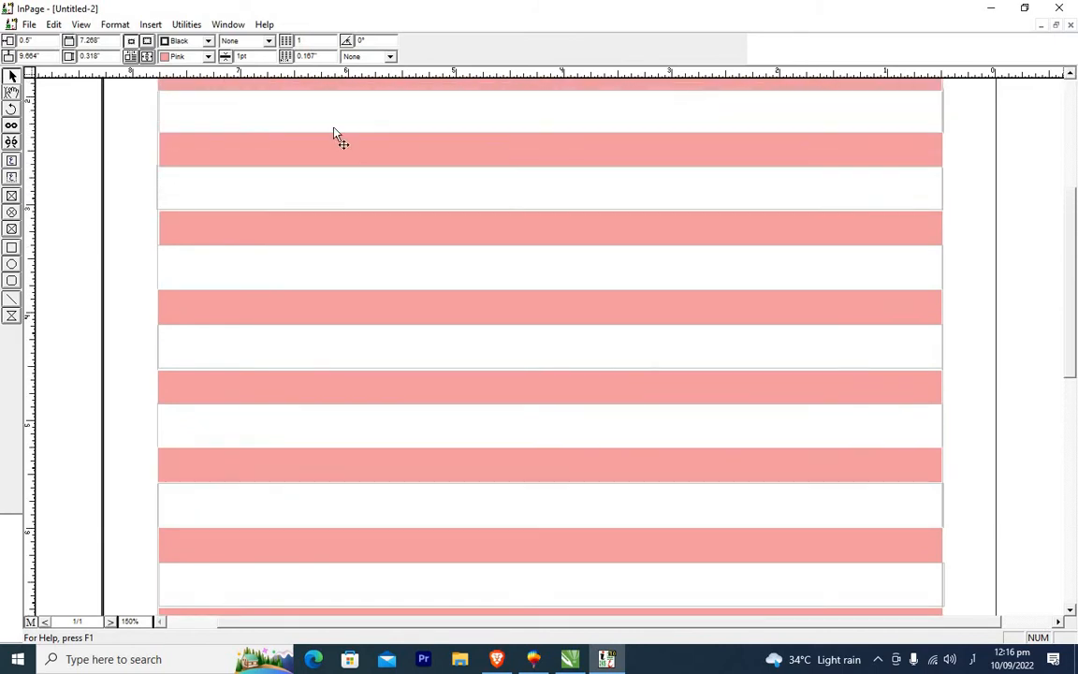
{"action": "left_click", "coordinate": [1071, 75]}
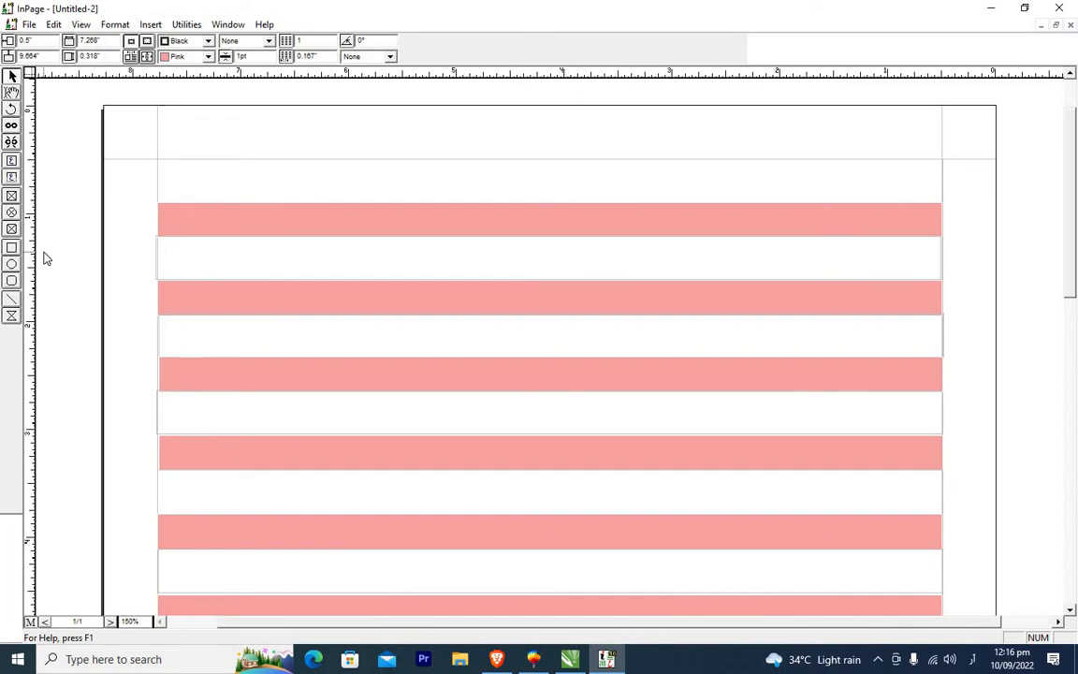
Link the stacked text boxes one after another from the top of the page downward with the Textbox Linking tool.
{"action": "left_click", "coordinate": [16, 126]}
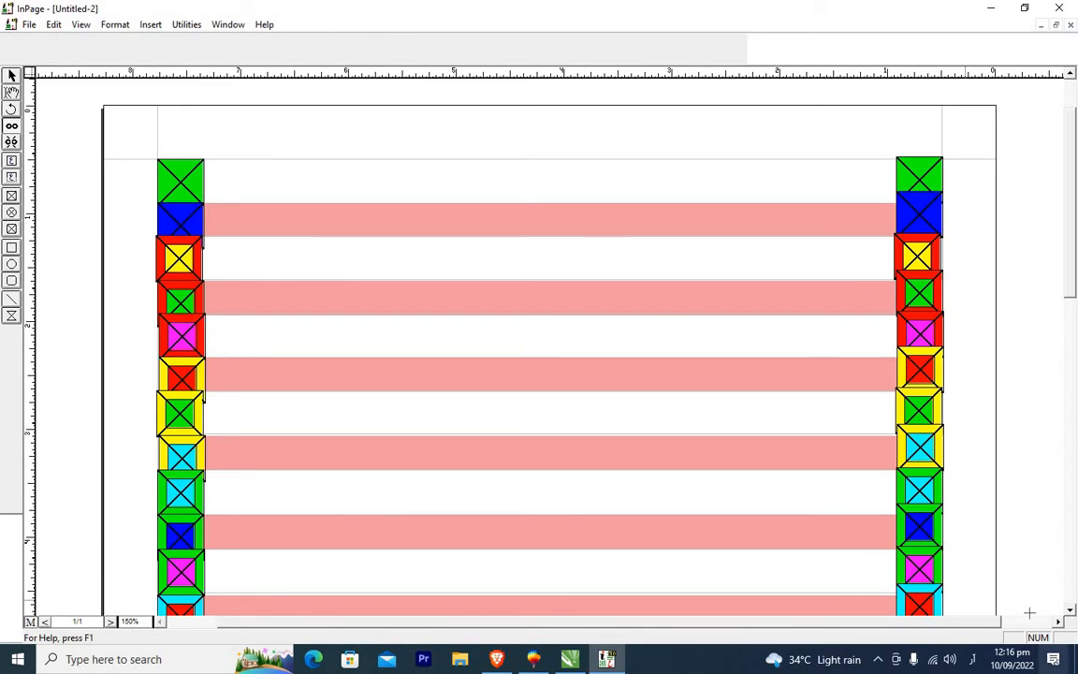
{"action": "scroll", "coordinate": [1073, 612], "scroll_direction": "down", "scroll_amount": 5}
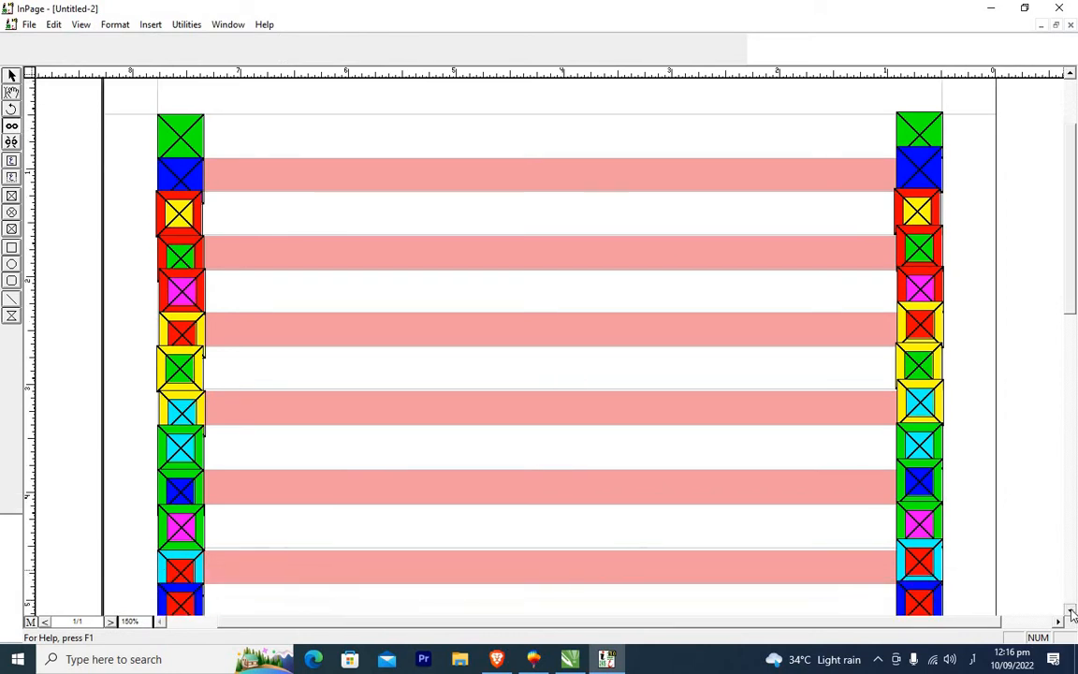
{"action": "scroll", "coordinate": [1072, 613], "scroll_direction": "down", "scroll_amount": 5}
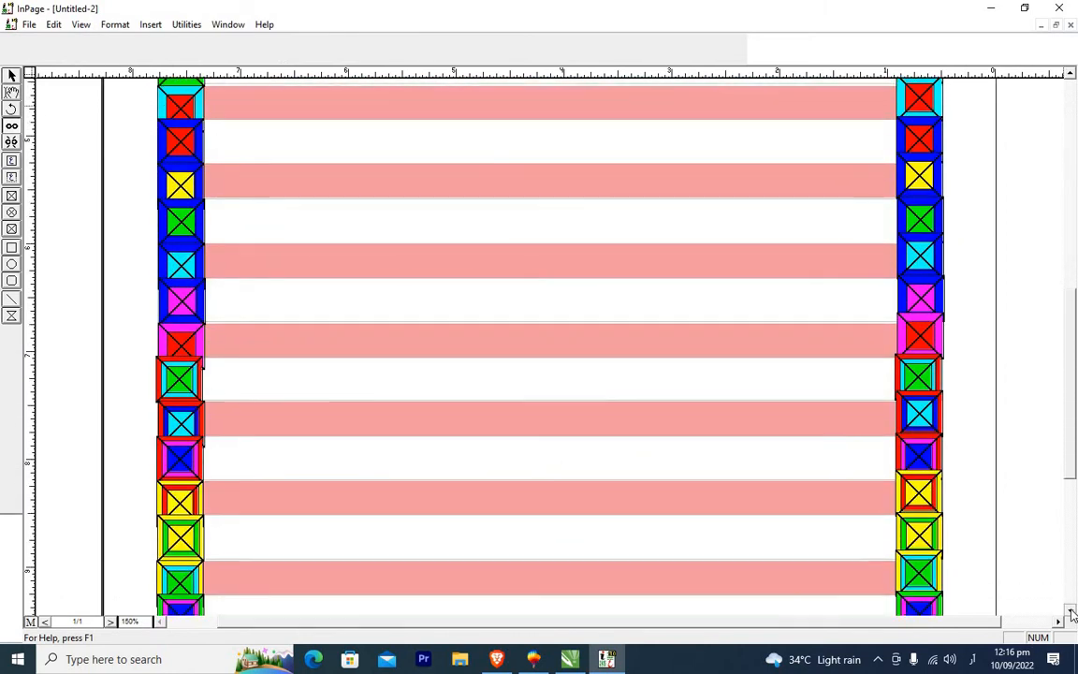
{"action": "scroll", "coordinate": [1073, 613], "scroll_direction": "down", "scroll_amount": 3}
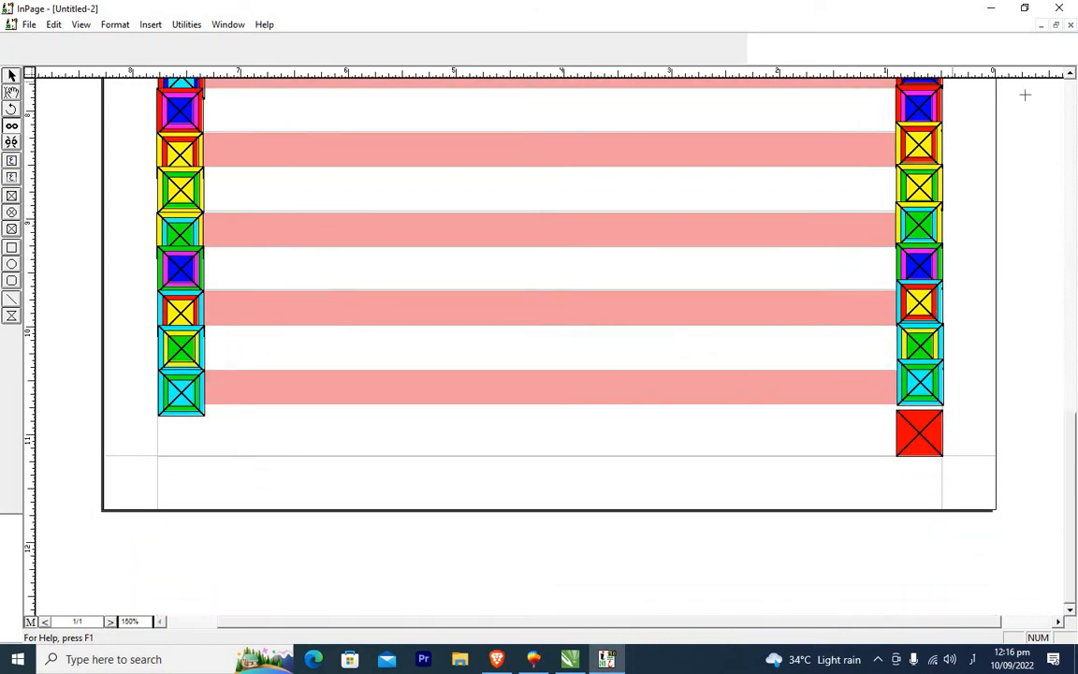
{"action": "left_click", "coordinate": [1072, 77]}
{"action": "scroll", "coordinate": [1071, 77], "scroll_direction": "up", "scroll_amount": 5}
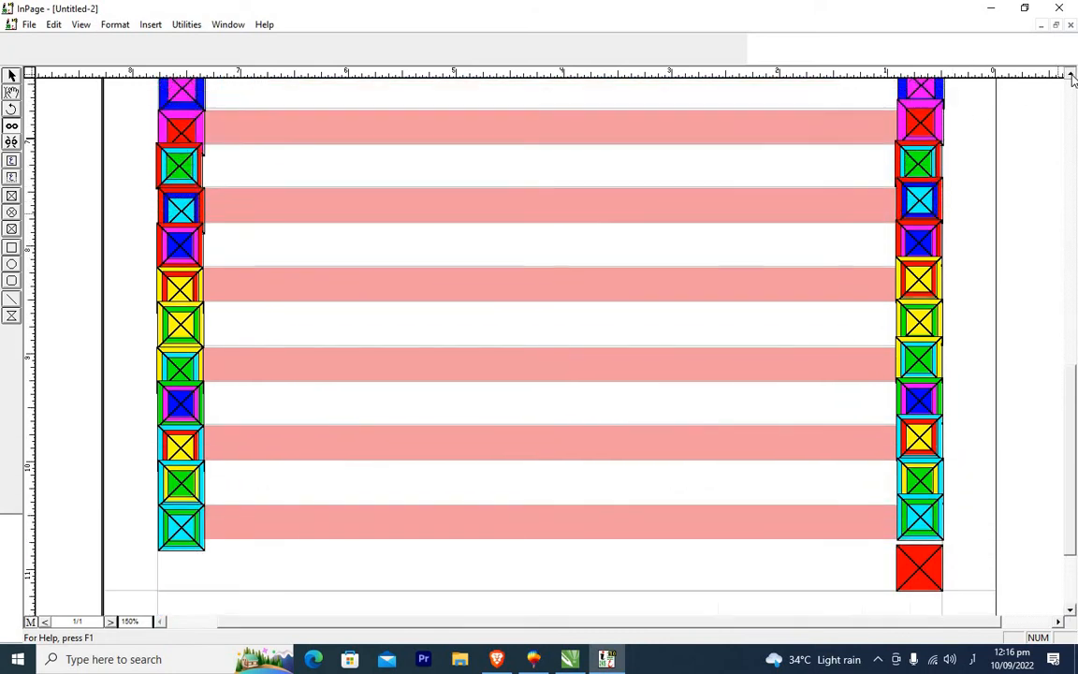
{"action": "scroll", "coordinate": [1073, 78], "scroll_direction": "up", "scroll_amount": 5}
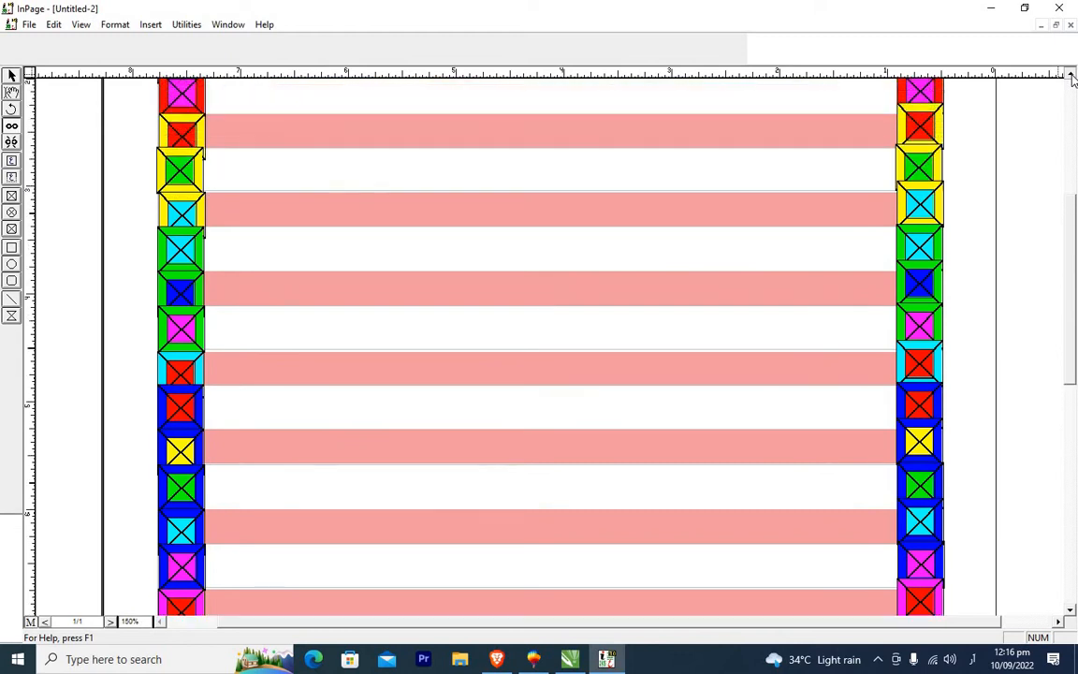
{"action": "scroll", "coordinate": [1073, 79], "scroll_direction": "up", "scroll_amount": 2}
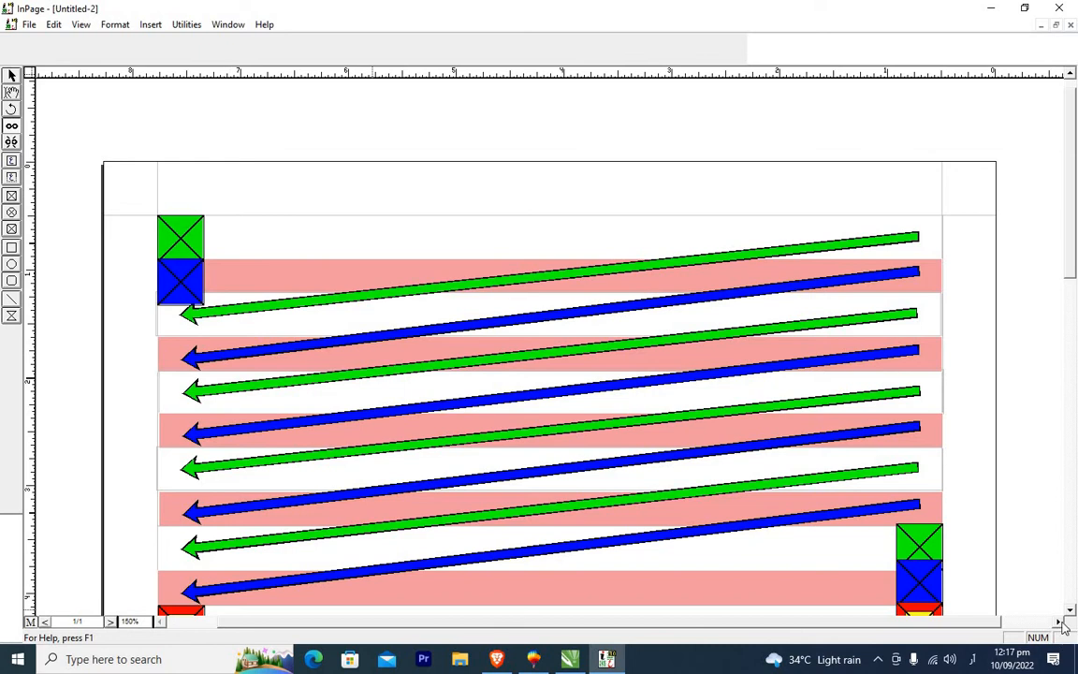
{"action": "left_click_drag", "start_coordinate": [1073, 610], "coordinate": [1073, 611]}
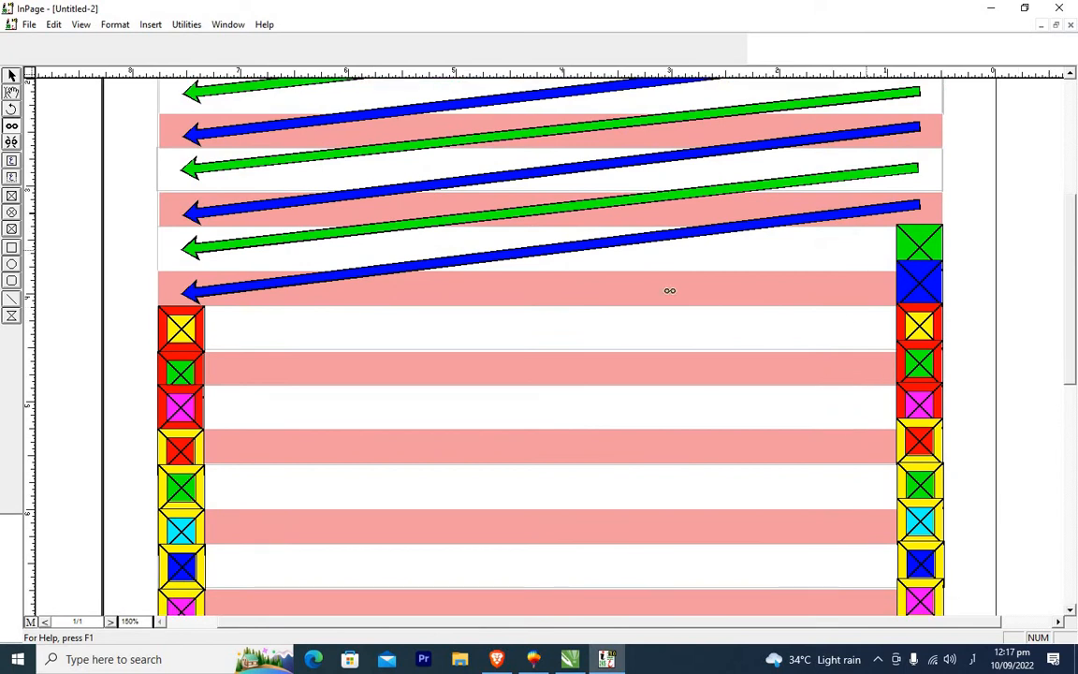
{"action": "left_click", "coordinate": [240, 333]}
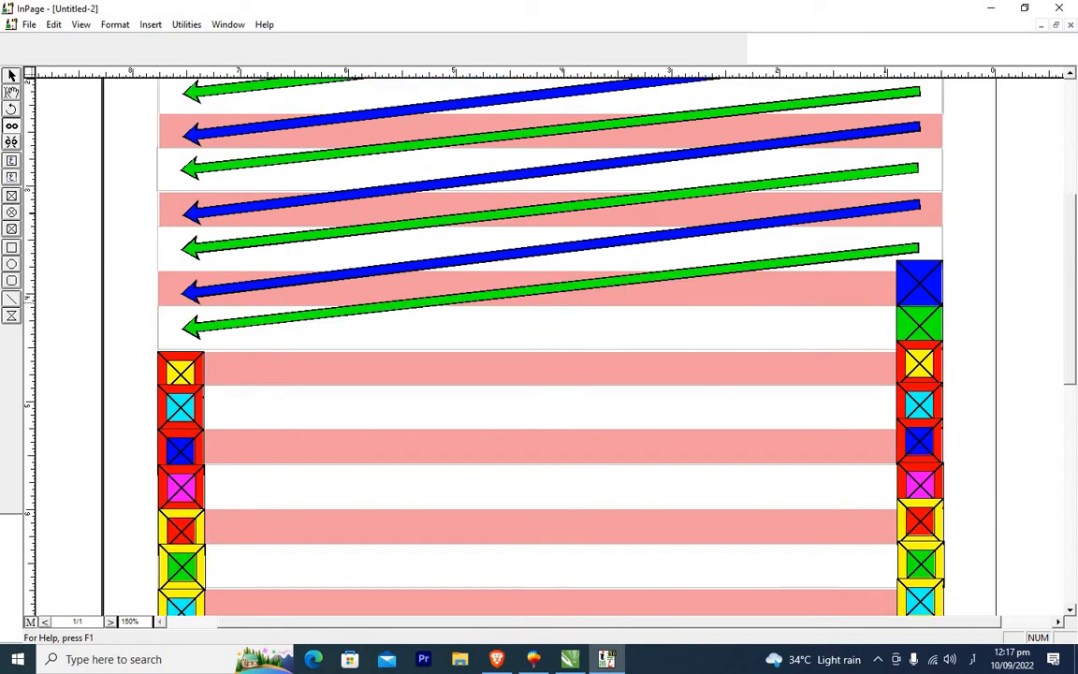
{"action": "left_click", "coordinate": [242, 370]}
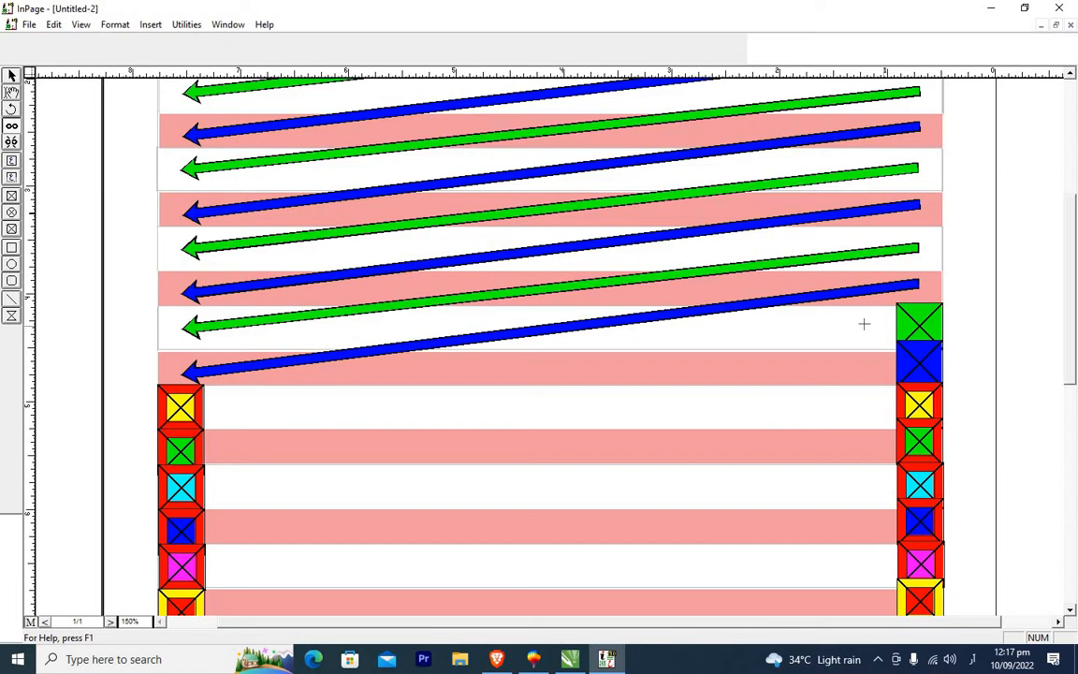
{"action": "left_click", "coordinate": [266, 408]}
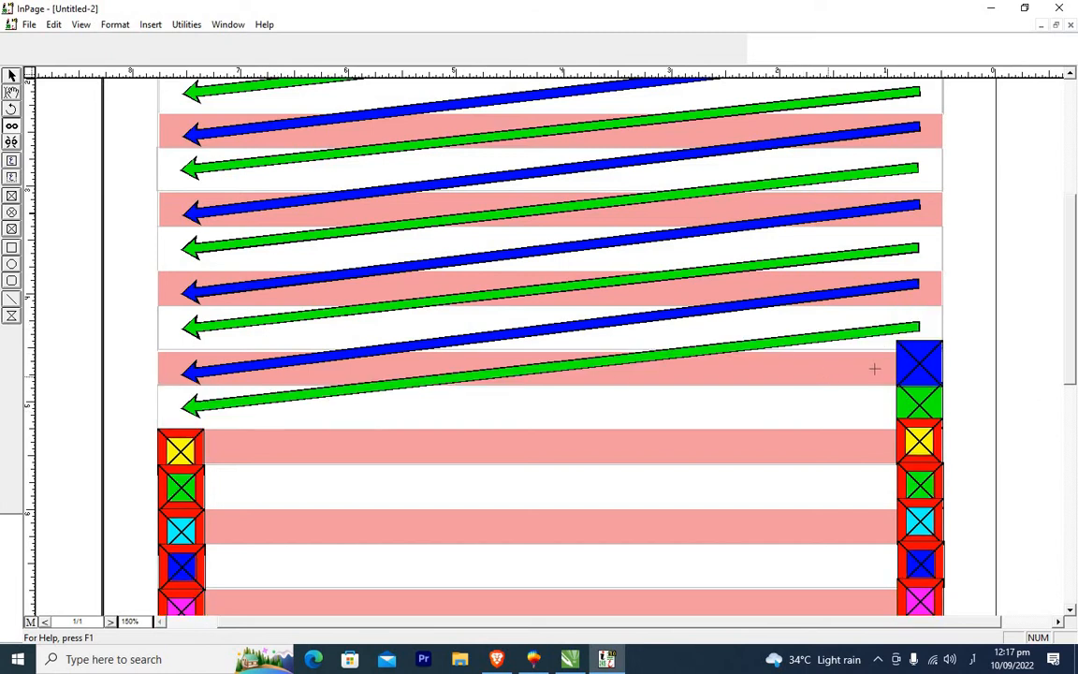
{"action": "left_click", "coordinate": [232, 448]}
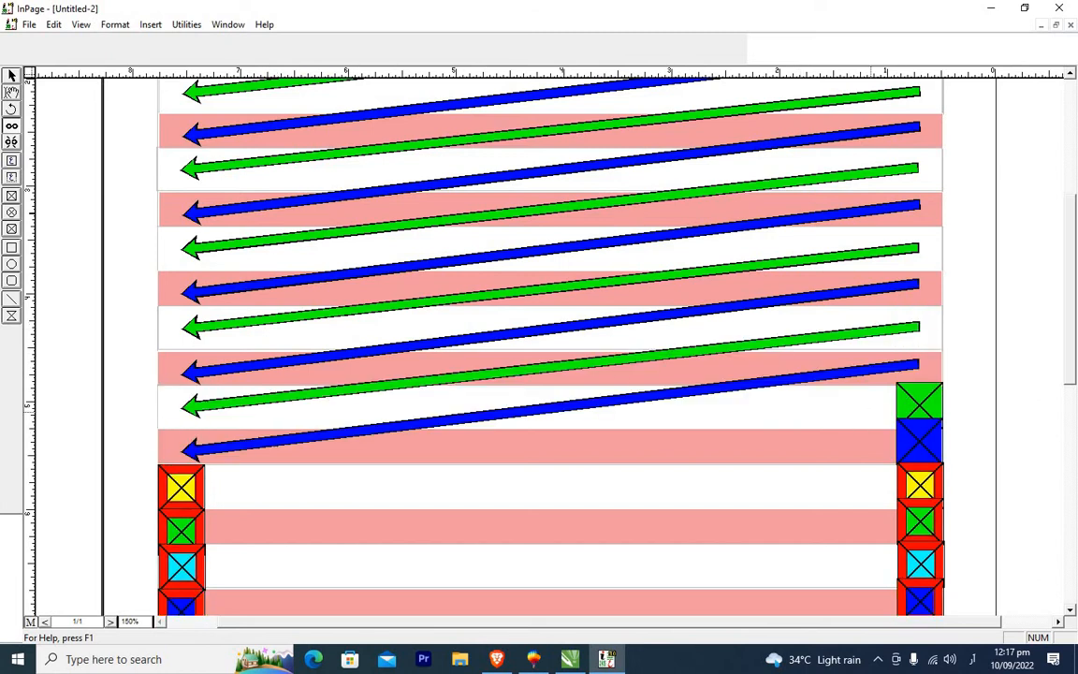
{"action": "left_click", "coordinate": [246, 479]}
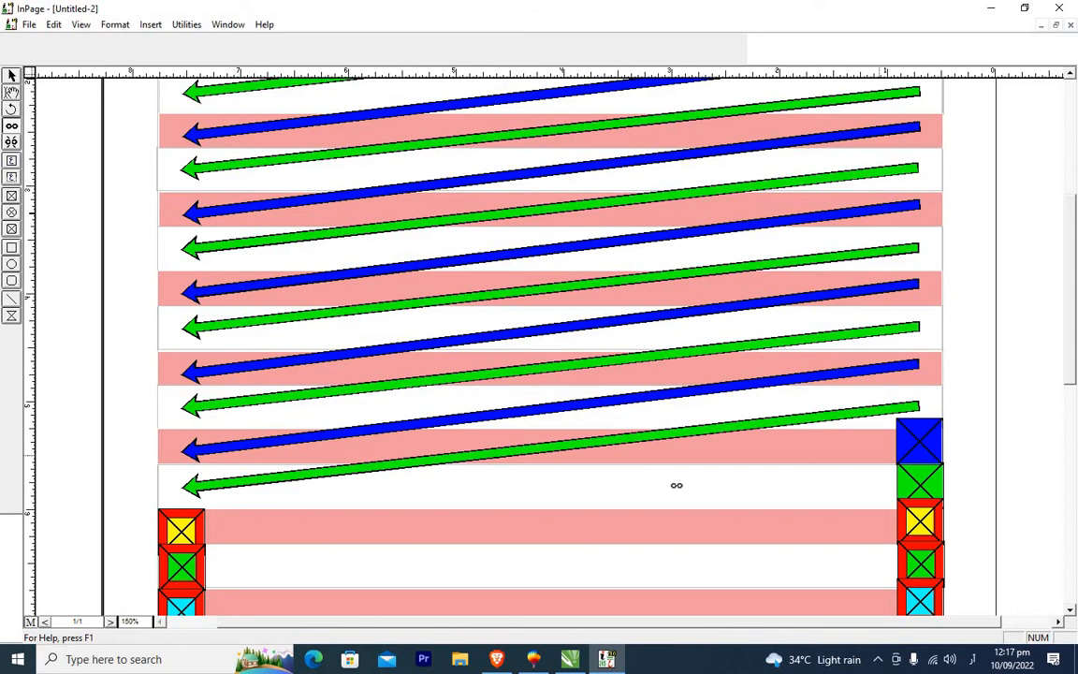
{"action": "left_click", "coordinate": [255, 524]}
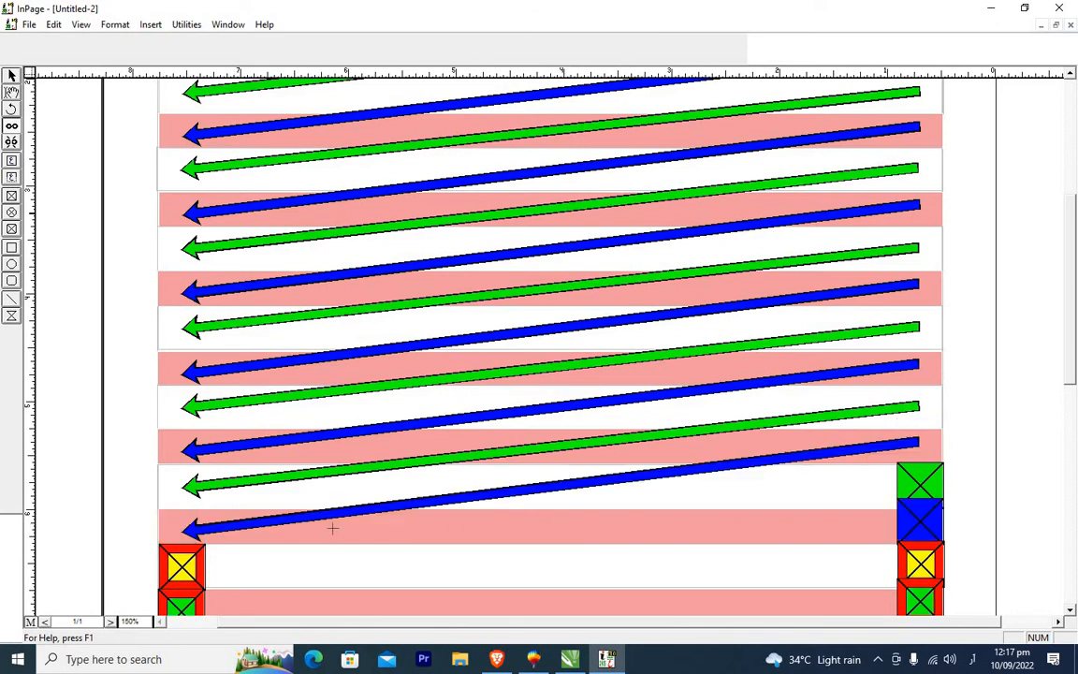
Continue linking the remaining text boxes down the page, box by box, to the last box at the bottom margin.
{"action": "left_click", "coordinate": [1070, 610]}
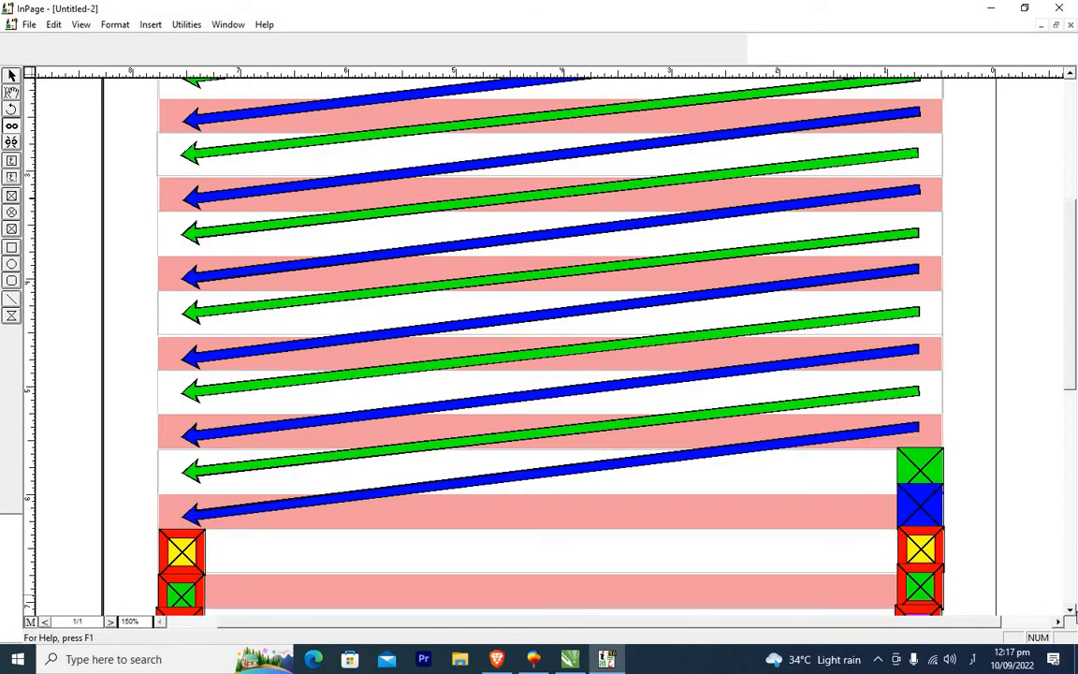
{"action": "scroll", "coordinate": [1072, 618], "scroll_direction": "down", "scroll_amount": 5}
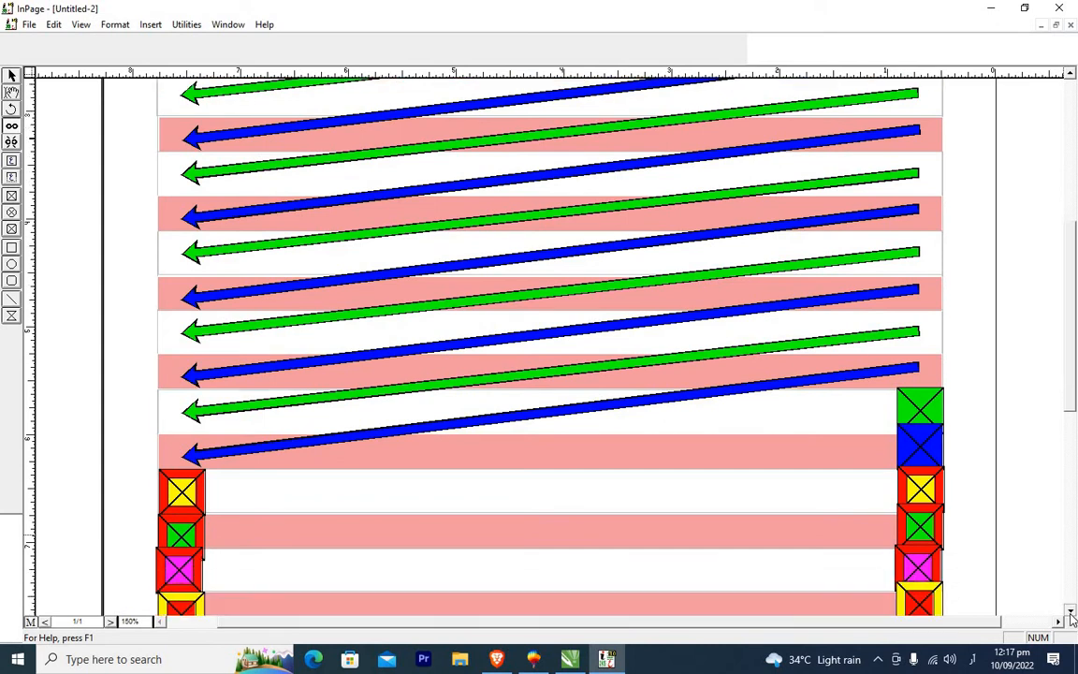
{"action": "scroll", "coordinate": [1072, 618], "scroll_direction": "down", "scroll_amount": 4}
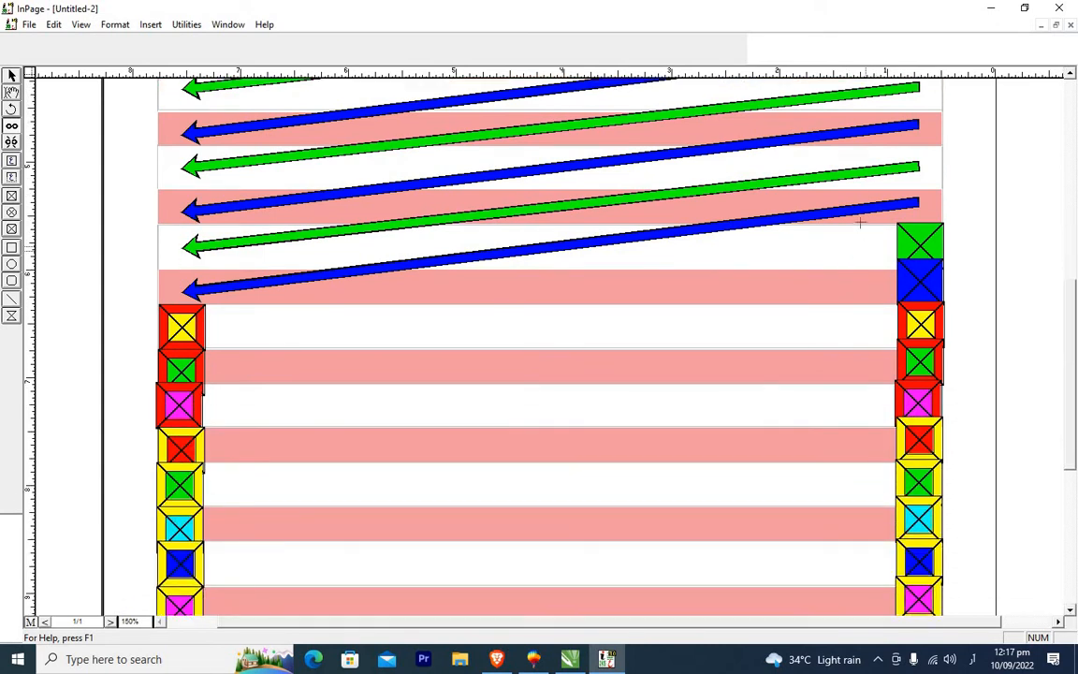
{"action": "left_click", "coordinate": [867, 241]}
{"action": "left_click", "coordinate": [226, 323]}
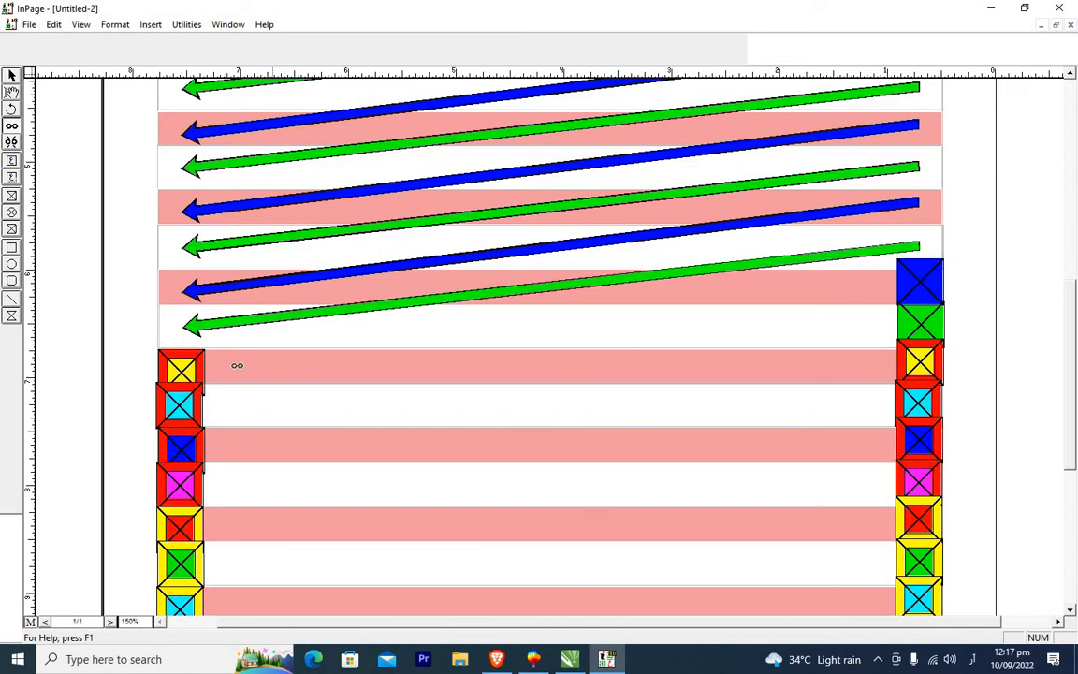
{"action": "left_click", "coordinate": [233, 366]}
{"action": "left_click", "coordinate": [245, 403]}
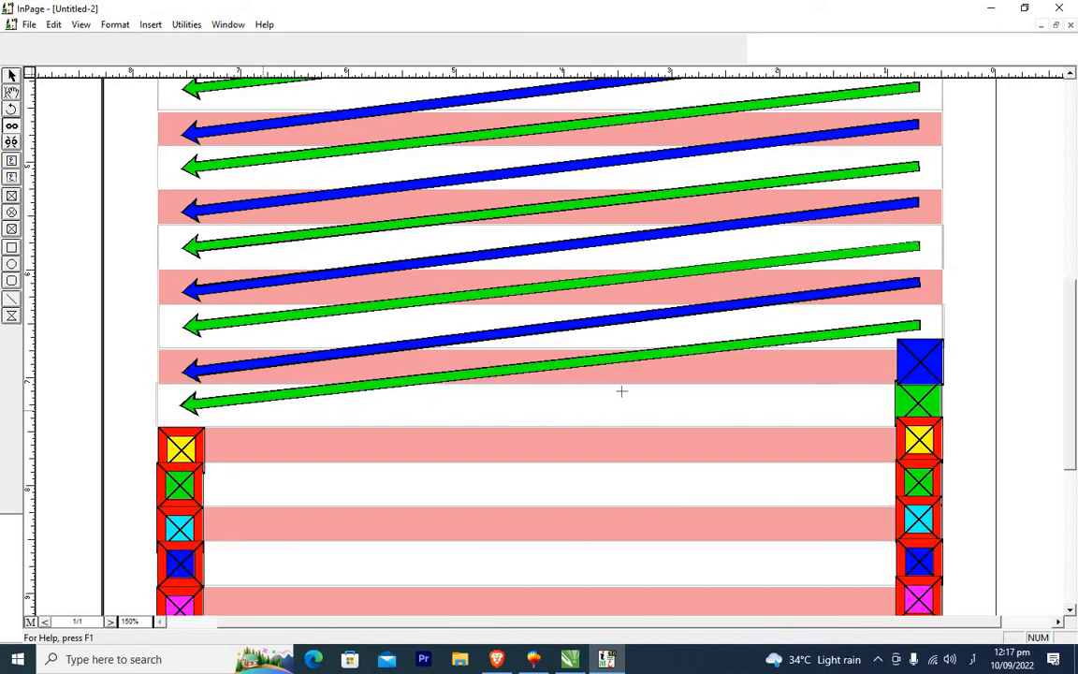
{"action": "left_click", "coordinate": [231, 443]}
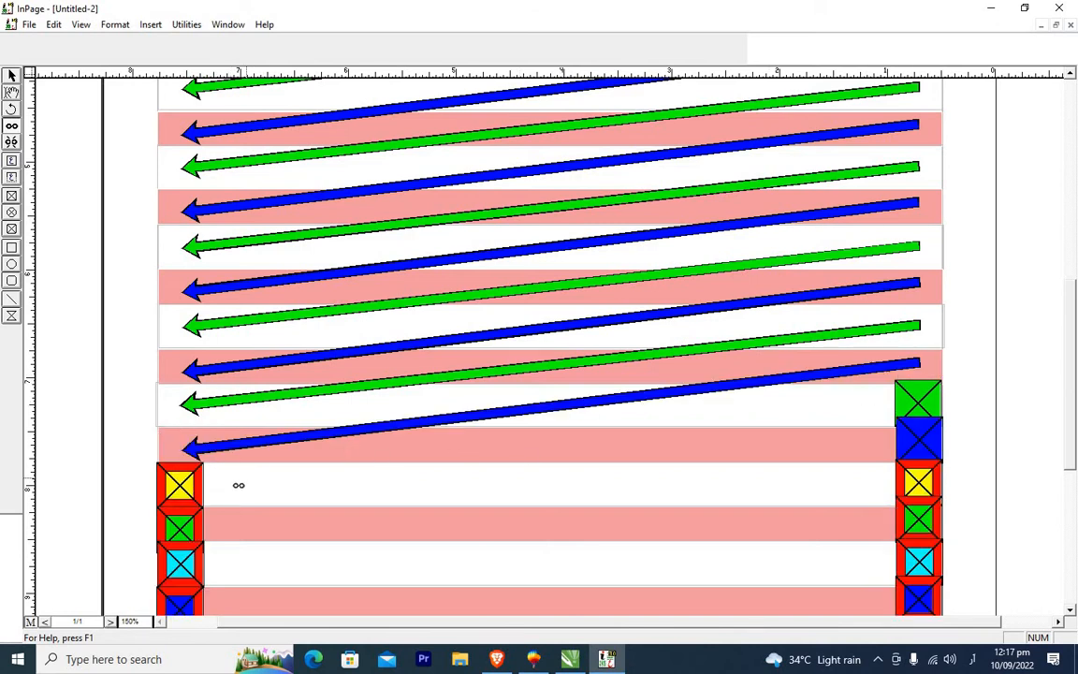
{"action": "left_click", "coordinate": [236, 484]}
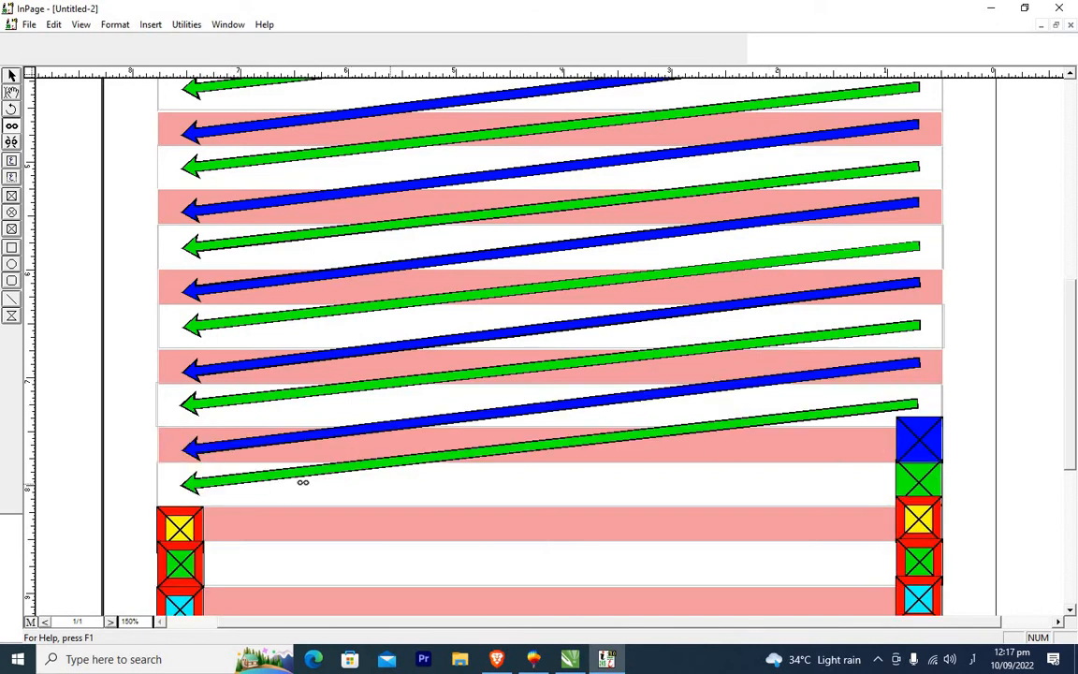
{"action": "left_click", "coordinate": [224, 522]}
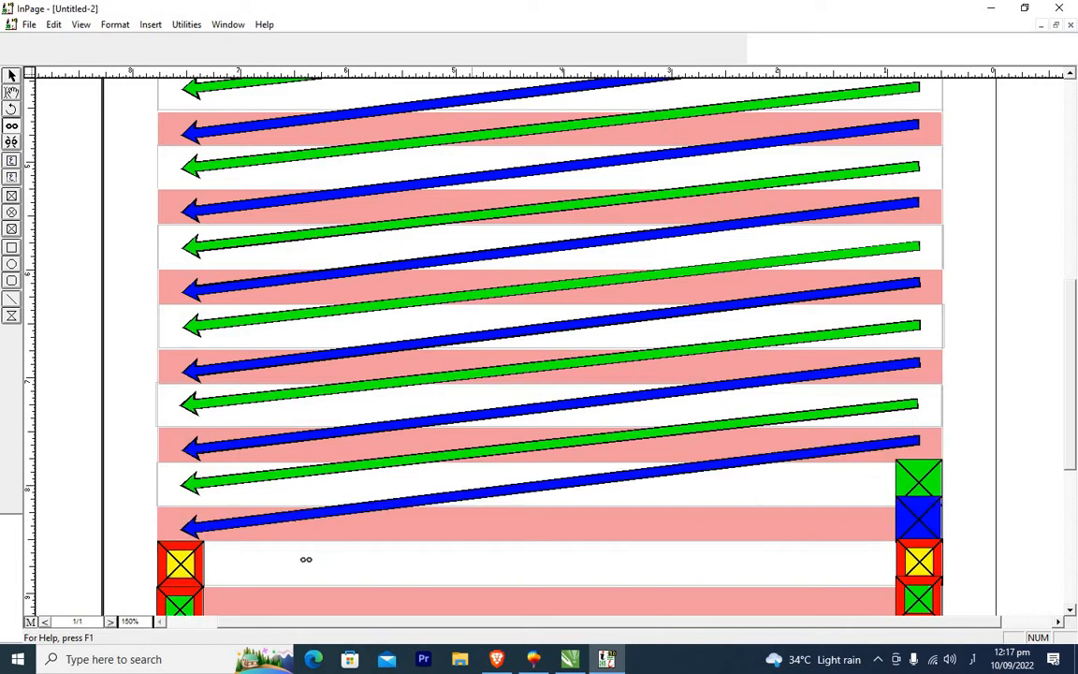
{"action": "left_click", "coordinate": [306, 559]}
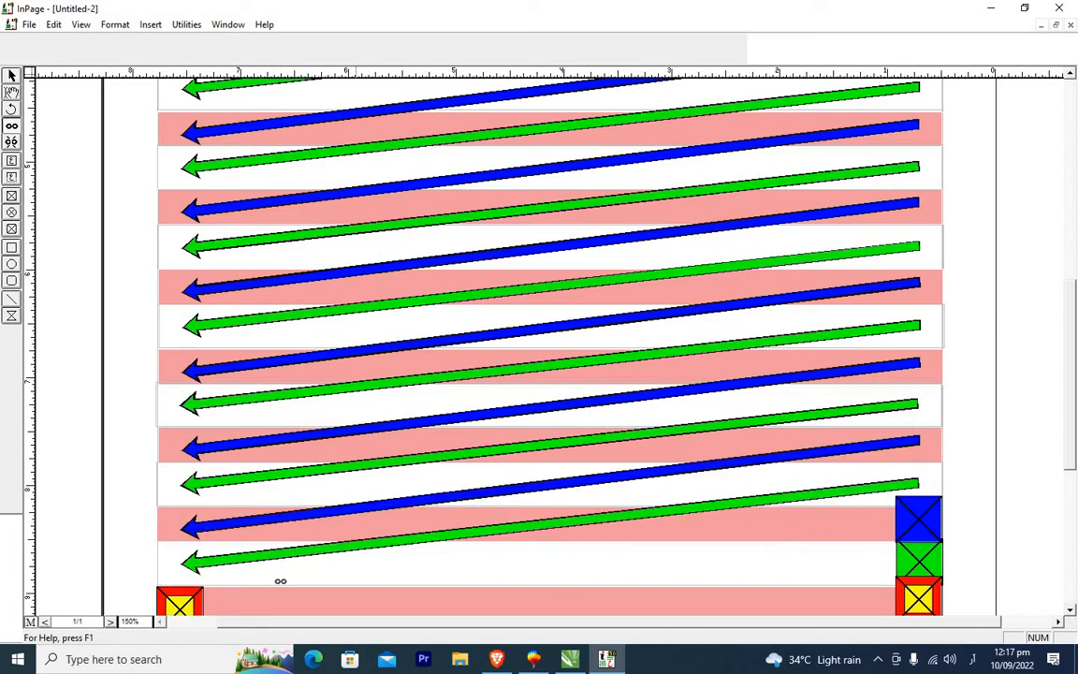
{"action": "left_click", "coordinate": [262, 595]}
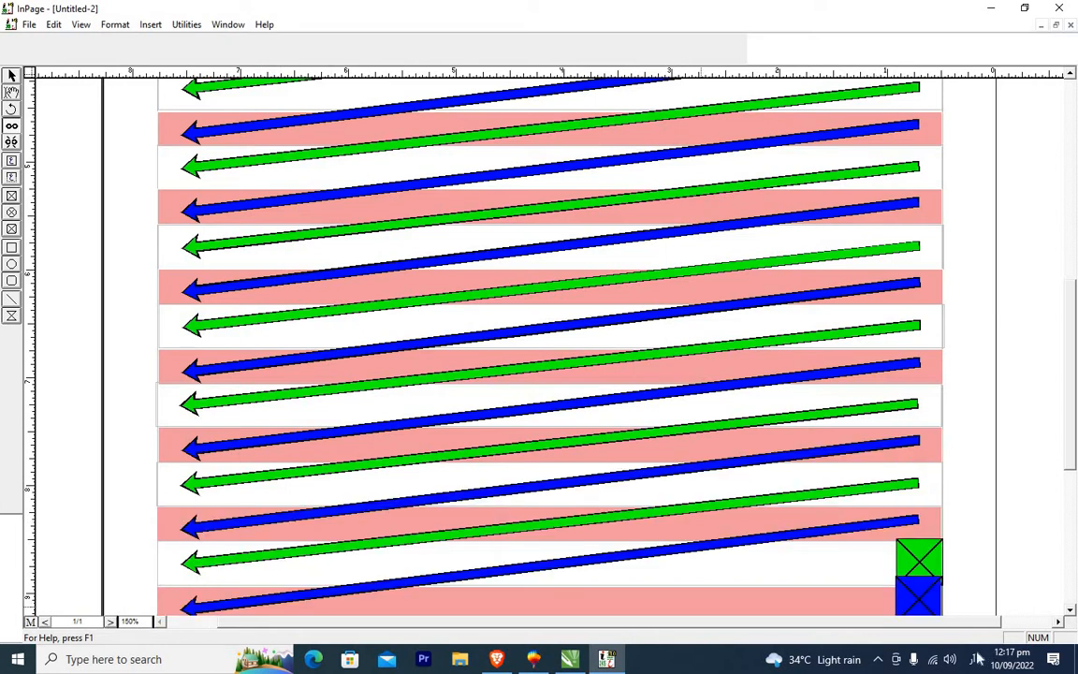
{"action": "left_click", "coordinate": [1072, 611]}
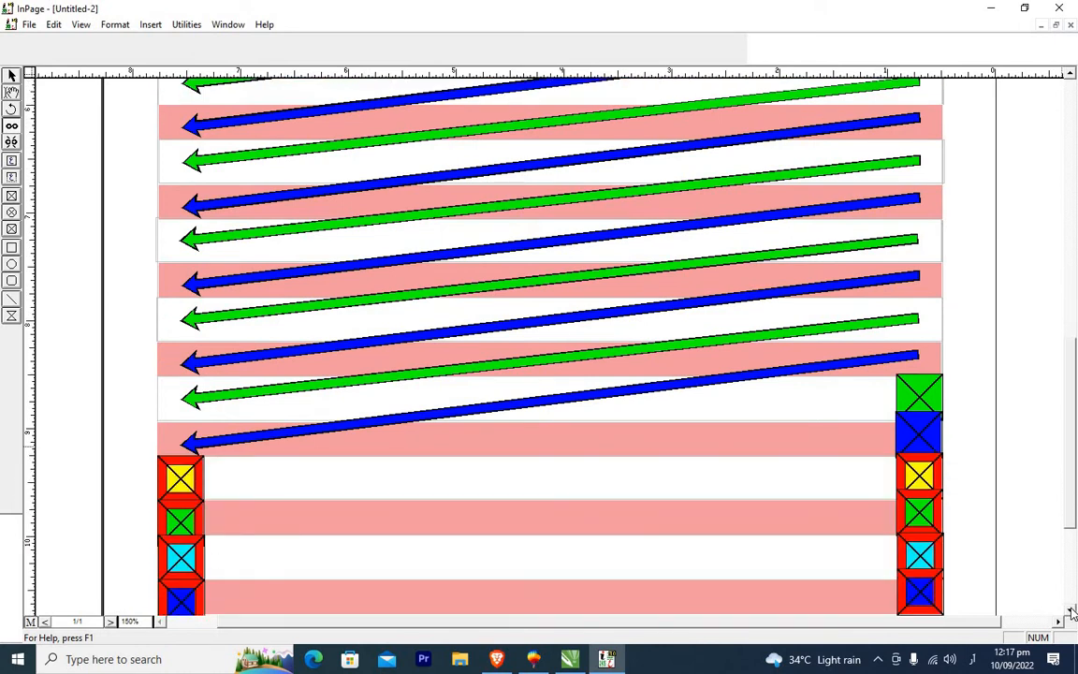
{"action": "left_click", "coordinate": [1072, 611]}
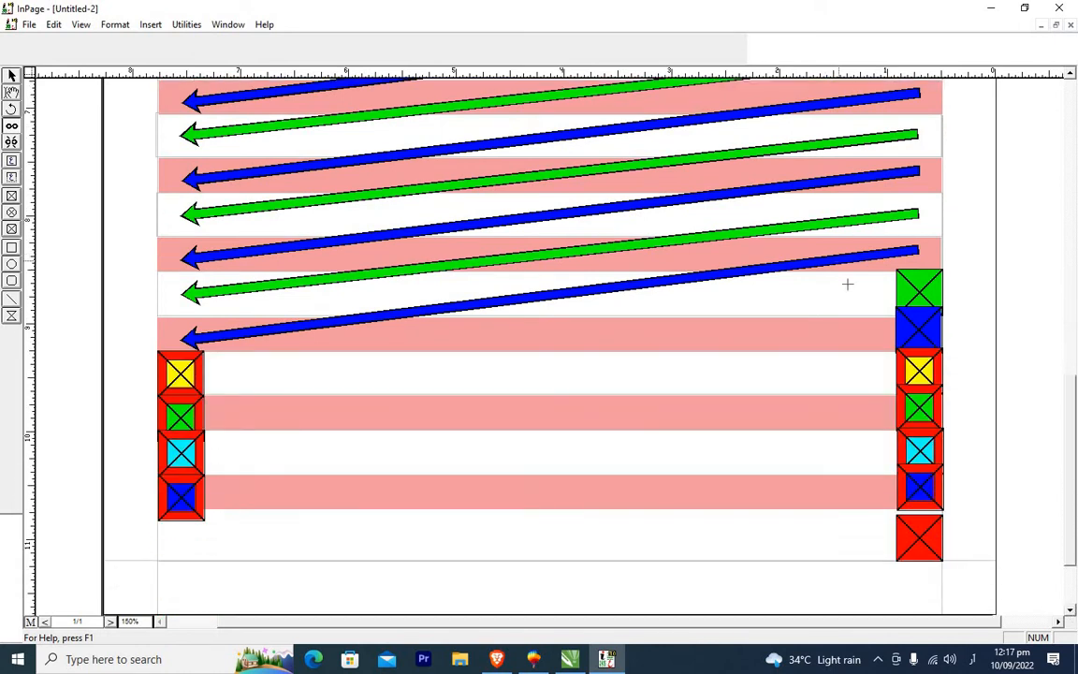
{"action": "left_click", "coordinate": [349, 364]}
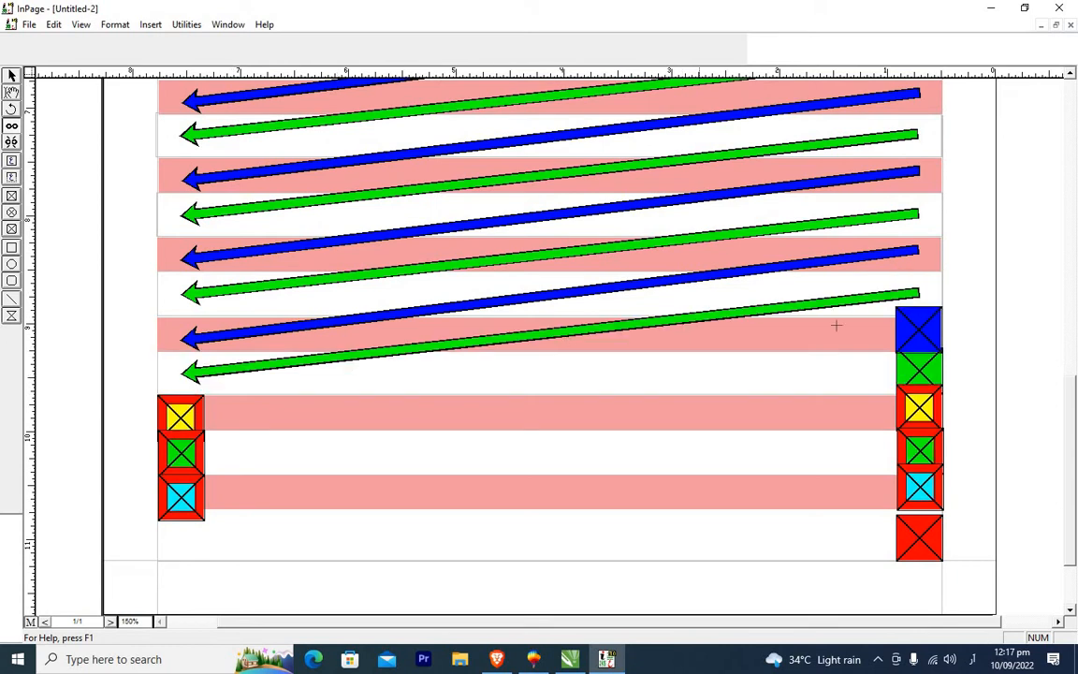
{"action": "left_click", "coordinate": [288, 413]}
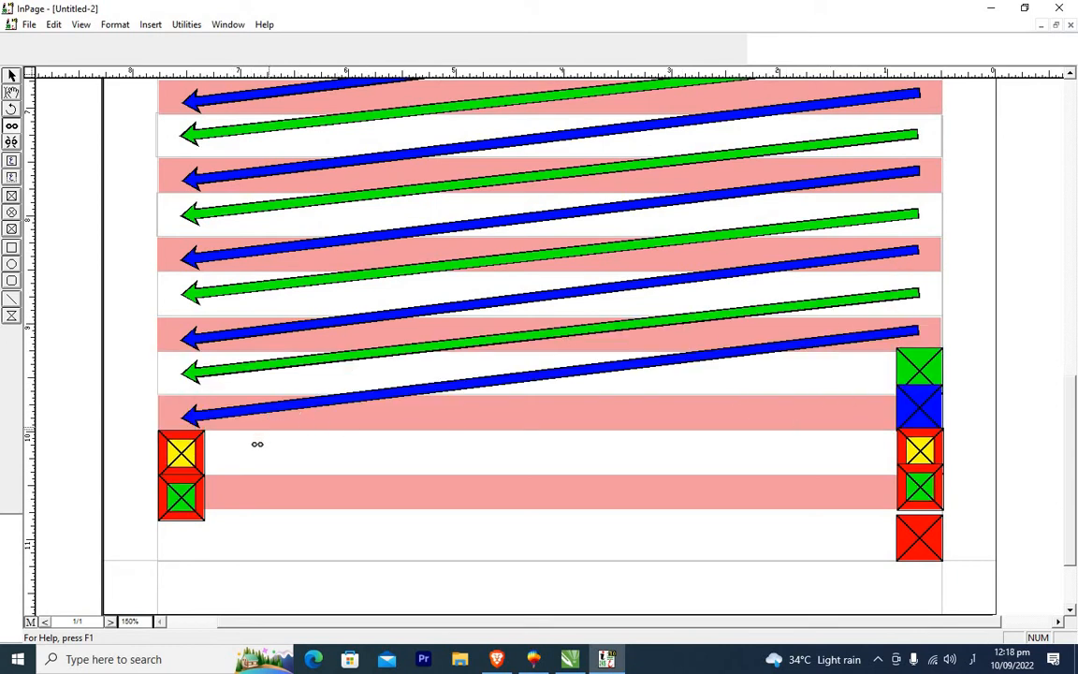
{"action": "left_click", "coordinate": [257, 444]}
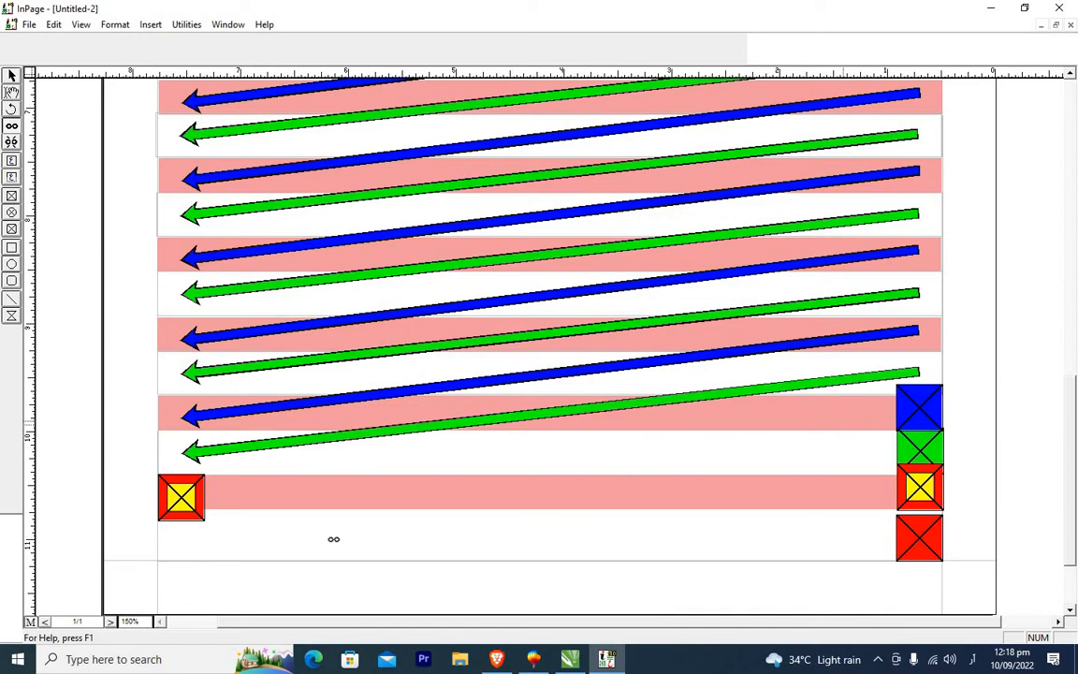
{"action": "left_click", "coordinate": [241, 496]}
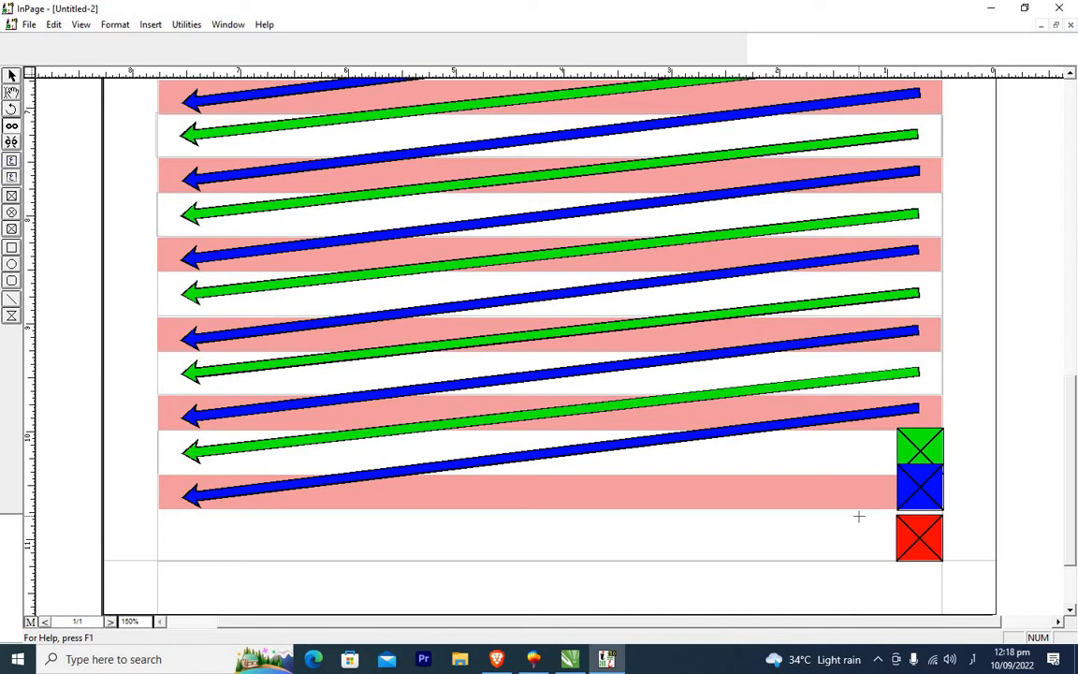
Place the text cursor in the top white box and add six blank paragraphs to run through the linked boxes.
{"action": "left_click", "coordinate": [1073, 79]}
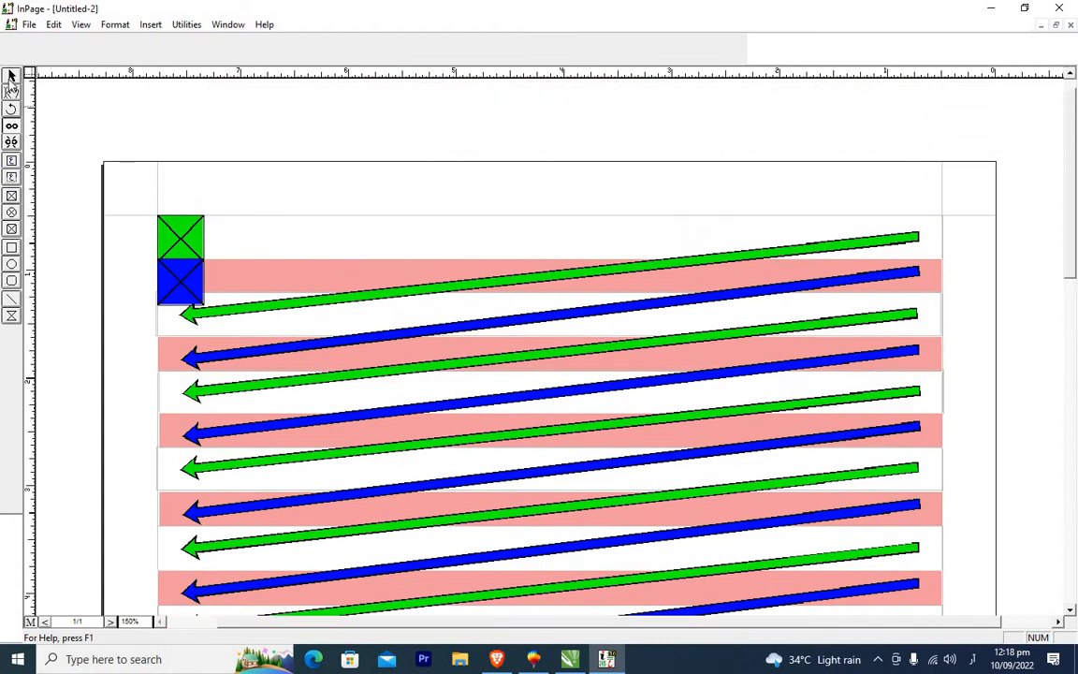
{"action": "left_click", "coordinate": [10, 78]}
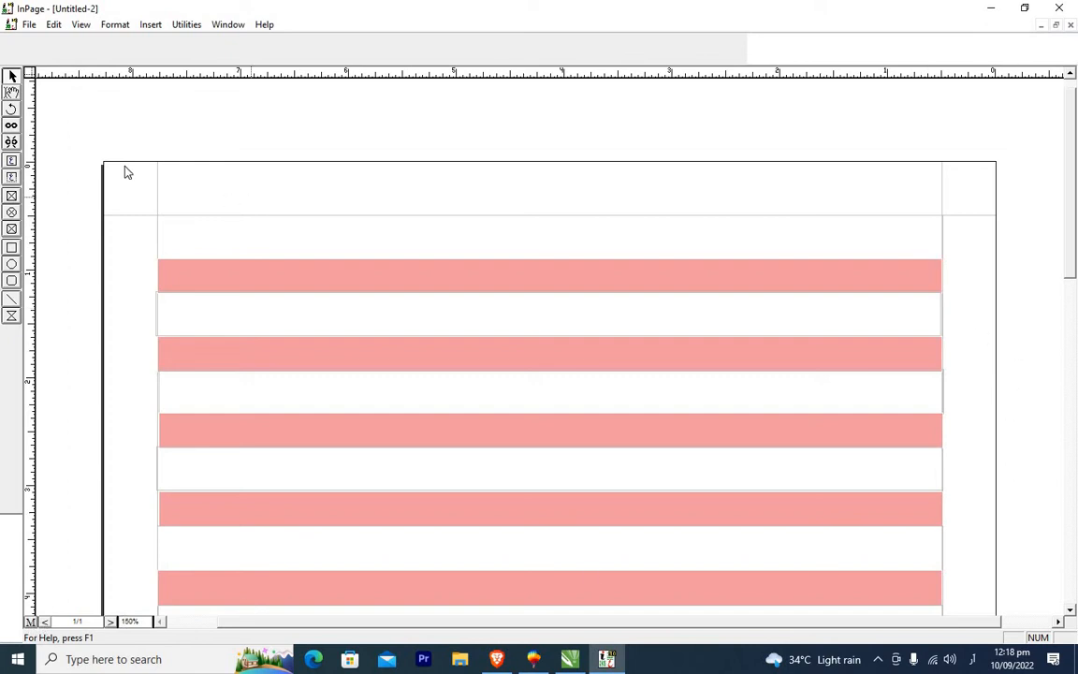
{"action": "left_click", "coordinate": [11, 92]}
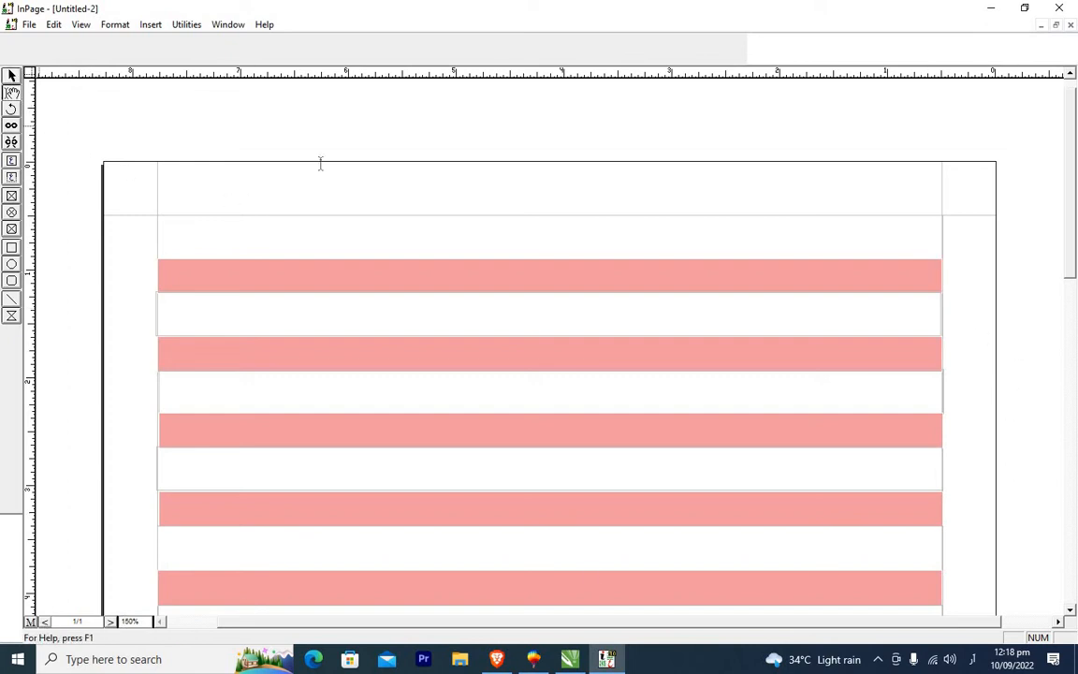
{"action": "left_click", "coordinate": [899, 230]}
{"action": "left_click", "coordinate": [921, 322]}
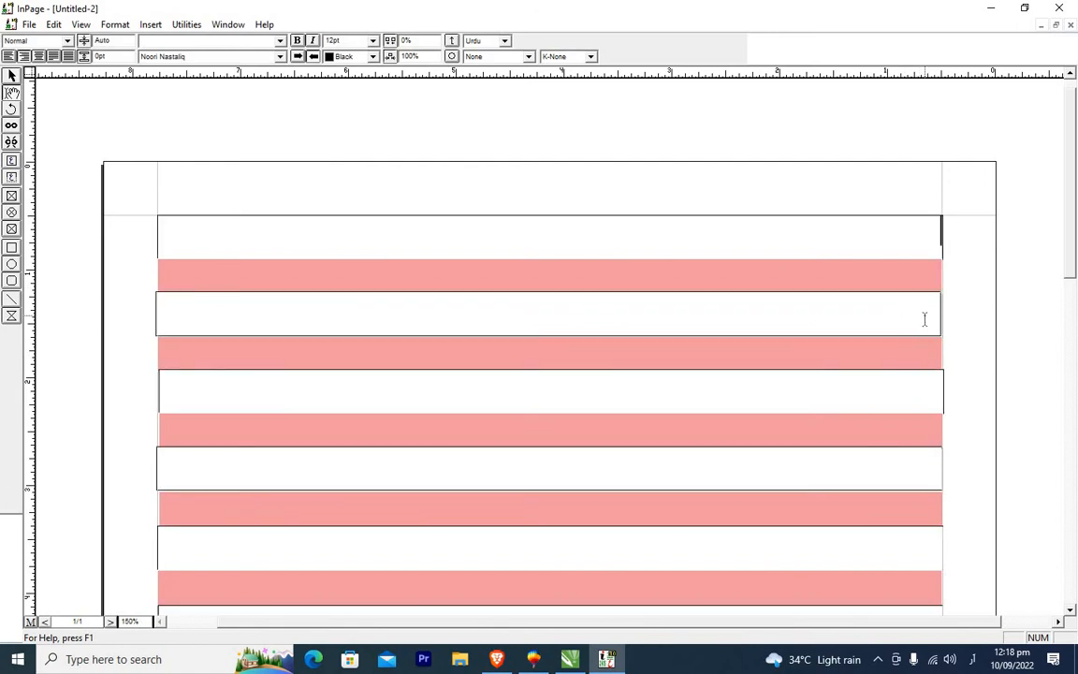
{"action": "key", "text": "Return"}
{"action": "key", "text": "Return"}
{"action": "key", "text": "Return"}
{"action": "key", "text": "Return"}
{"action": "key", "text": "Return"}
{"action": "key", "text": "Return"}
{"action": "key", "text": "Return"}
{"action": "key", "text": "Return"}
{"action": "key", "text": "Return"}
{"action": "key", "text": "Return"}
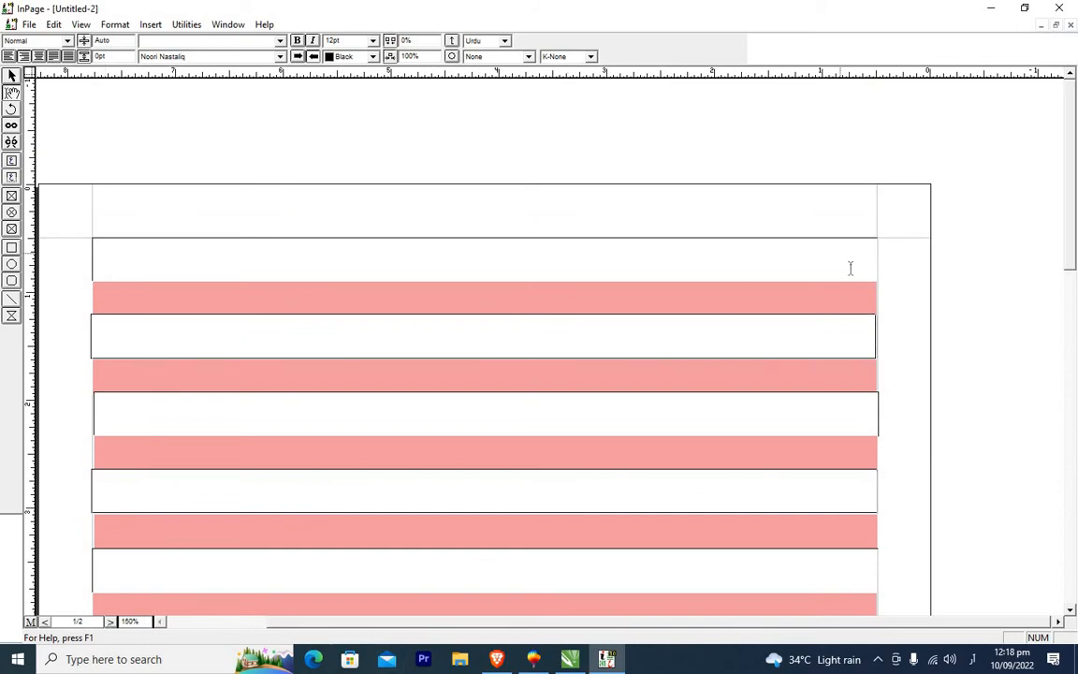
Add three blank paragraphs in the top pink box and review the page.
{"action": "left_click", "coordinate": [864, 299]}
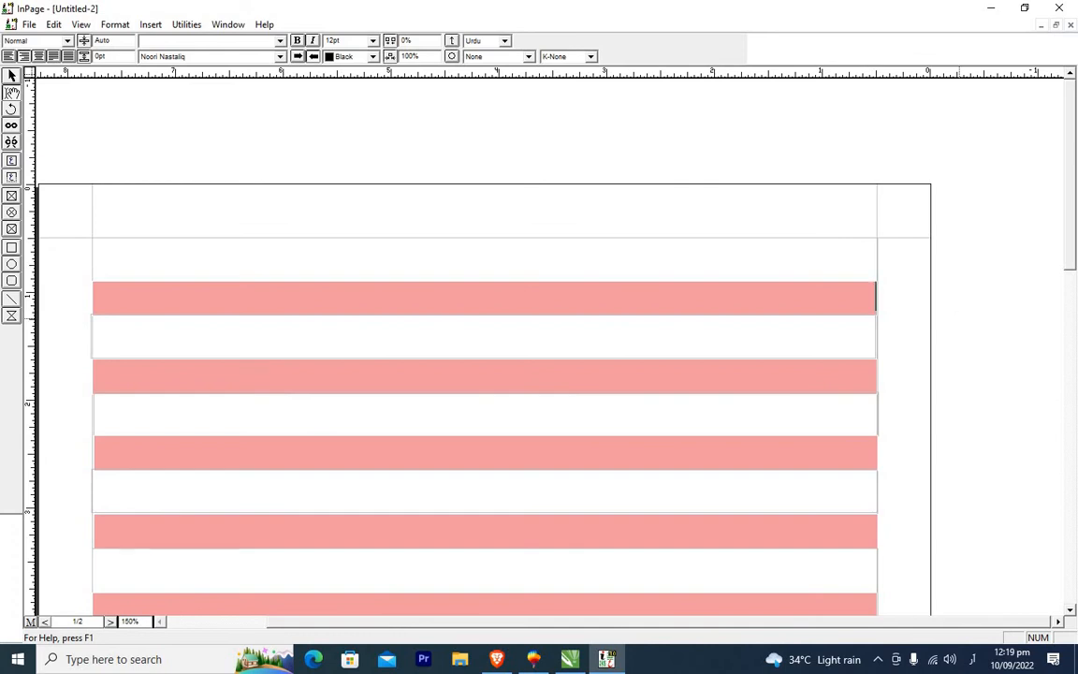
{"action": "key", "text": "Return"}
{"action": "key", "text": "Return"}
{"action": "key", "text": "Return"}
{"action": "key", "text": "Return"}
{"action": "key", "text": "Return"}
{"action": "key", "text": "Return"}
{"action": "key", "text": "Return"}
{"action": "key", "text": "Return"}
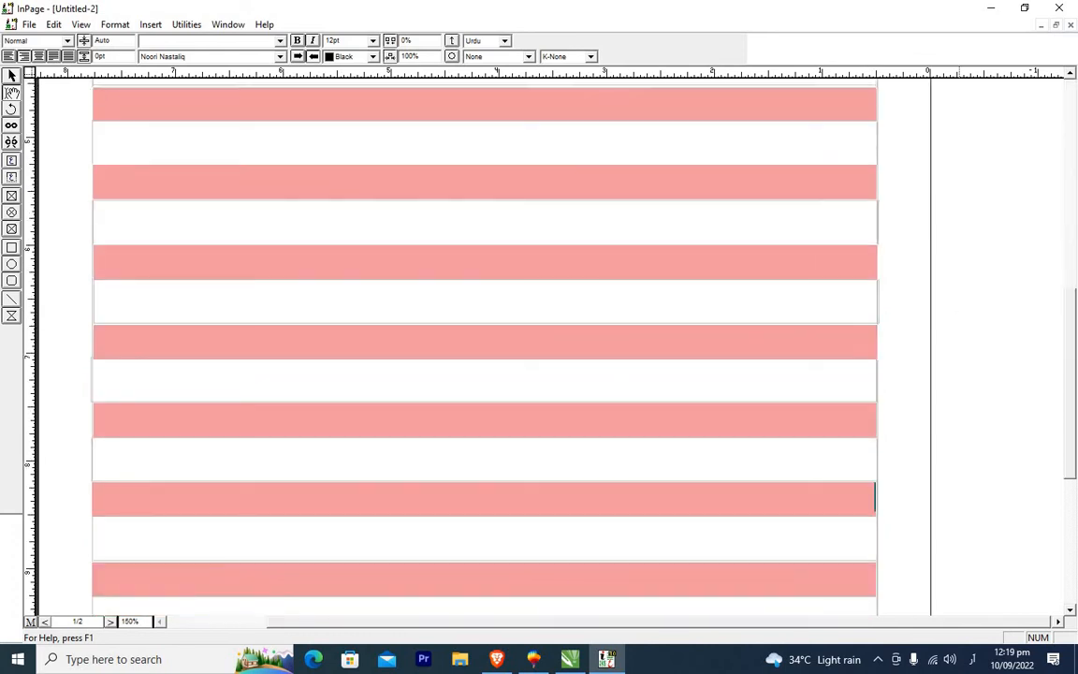
{"action": "scroll", "coordinate": [957, 320], "scroll_direction": "down", "scroll_amount": 3}
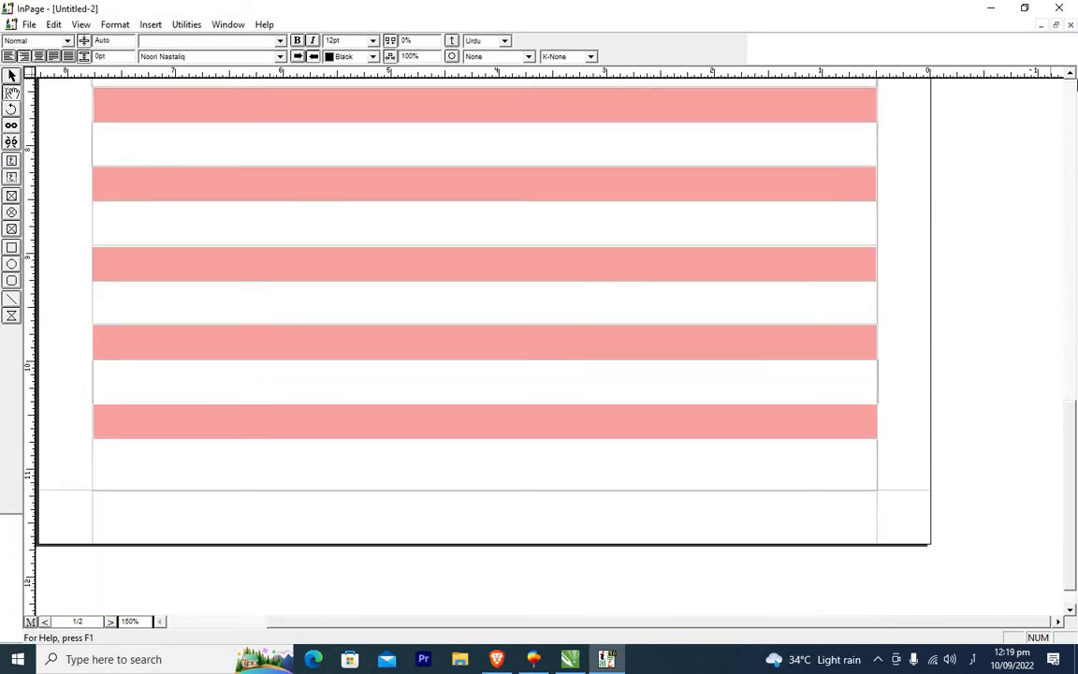
{"action": "scroll", "coordinate": [1072, 79], "scroll_direction": "up", "scroll_amount": 10}
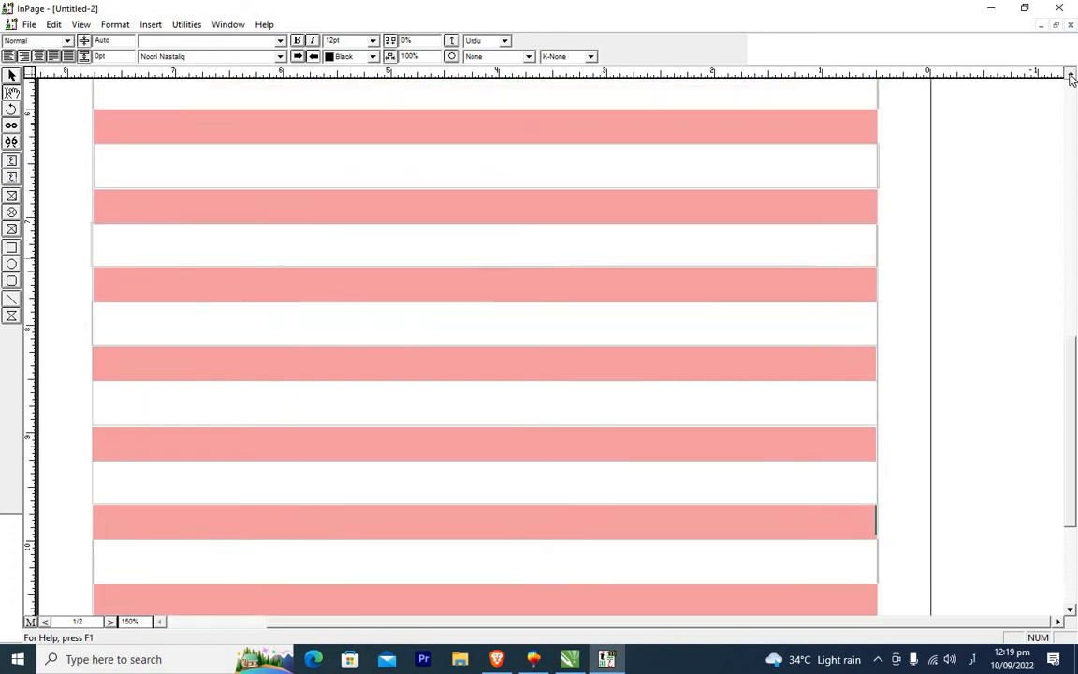
{"action": "scroll", "coordinate": [1072, 79], "scroll_direction": "up", "scroll_amount": 10}
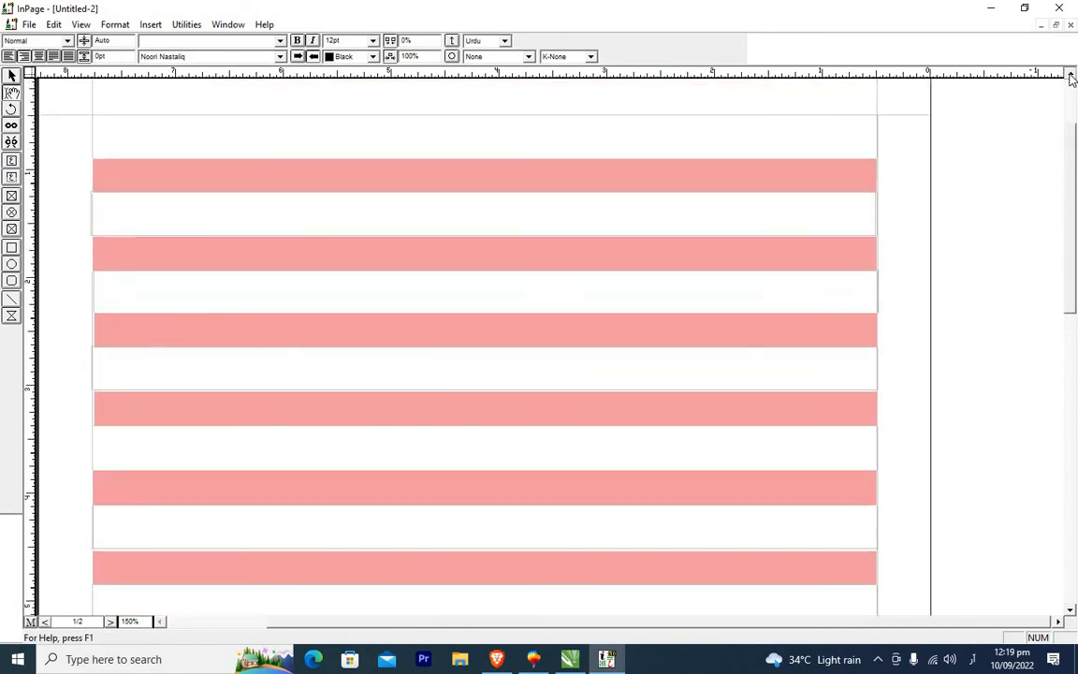
{"action": "scroll", "coordinate": [1072, 79], "scroll_direction": "up", "scroll_amount": 5}
Switch to the desktop and open Alqalam Quran Text.htm from the quran-text-complete-by osman ghani zip archive.
{"action": "left_click", "coordinate": [991, 7]}
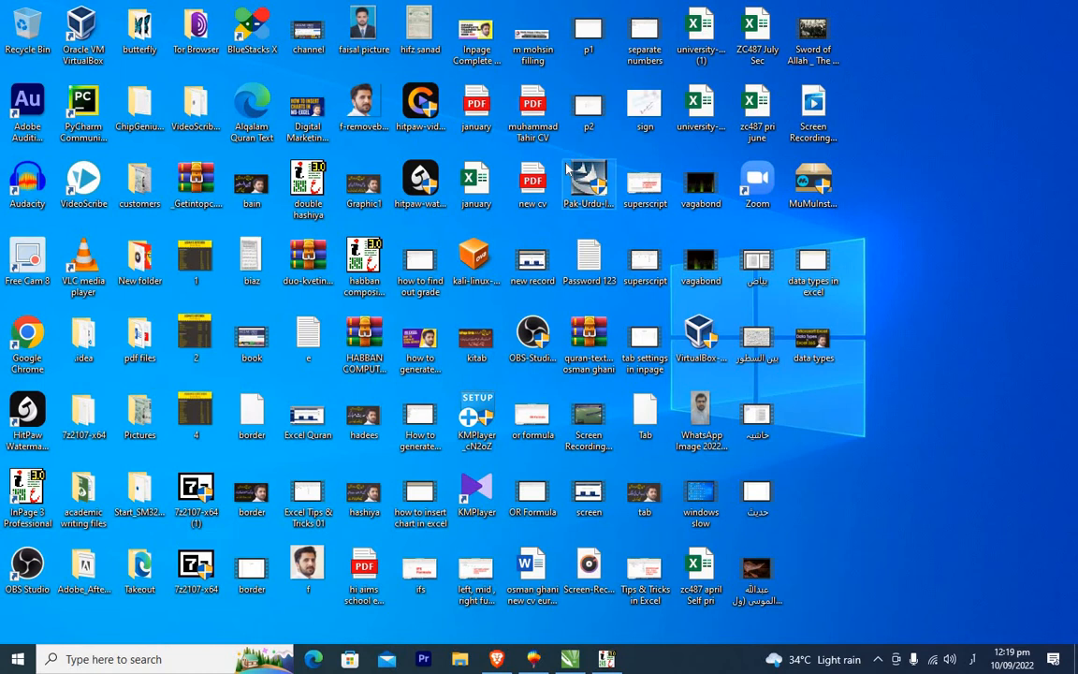
{"action": "double_click", "coordinate": [589, 344]}
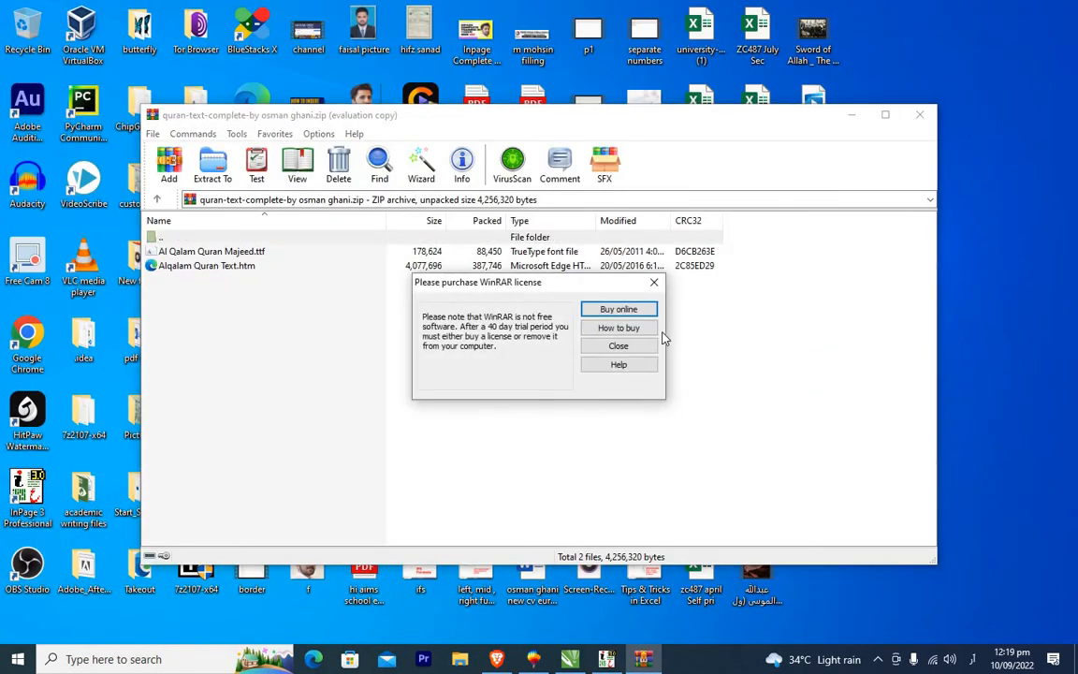
{"action": "left_click", "coordinate": [618, 346]}
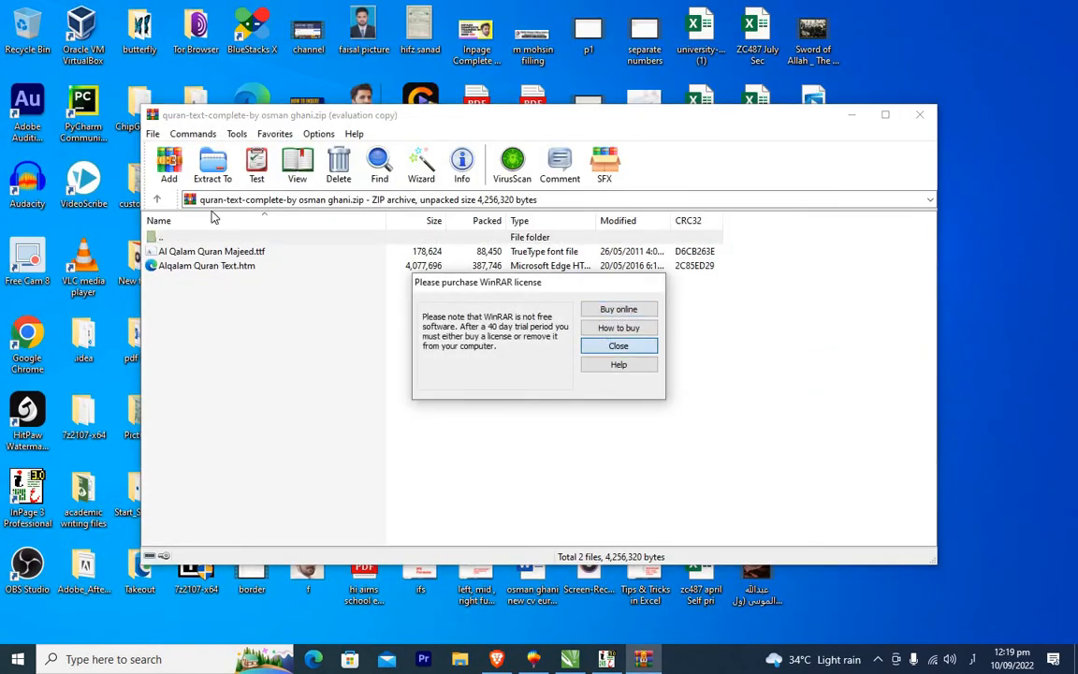
{"action": "double_click", "coordinate": [221, 267]}
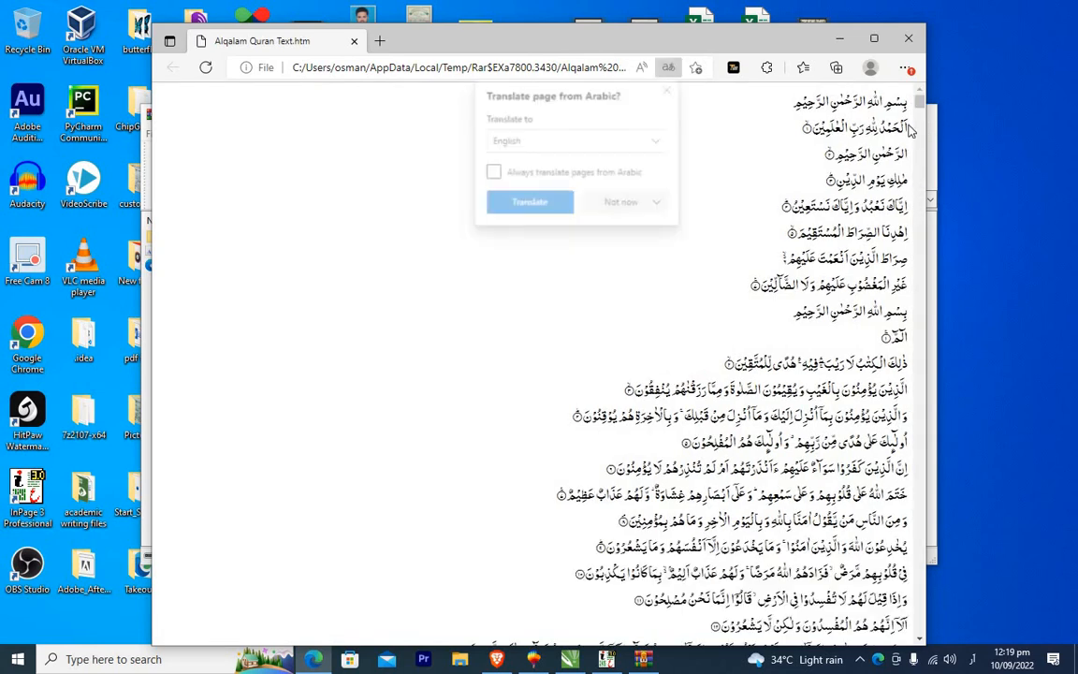
Dismiss the translation prompt and select the Al-Fatiha verses below the opening Bismillah line.
{"action": "left_click", "coordinate": [671, 90]}
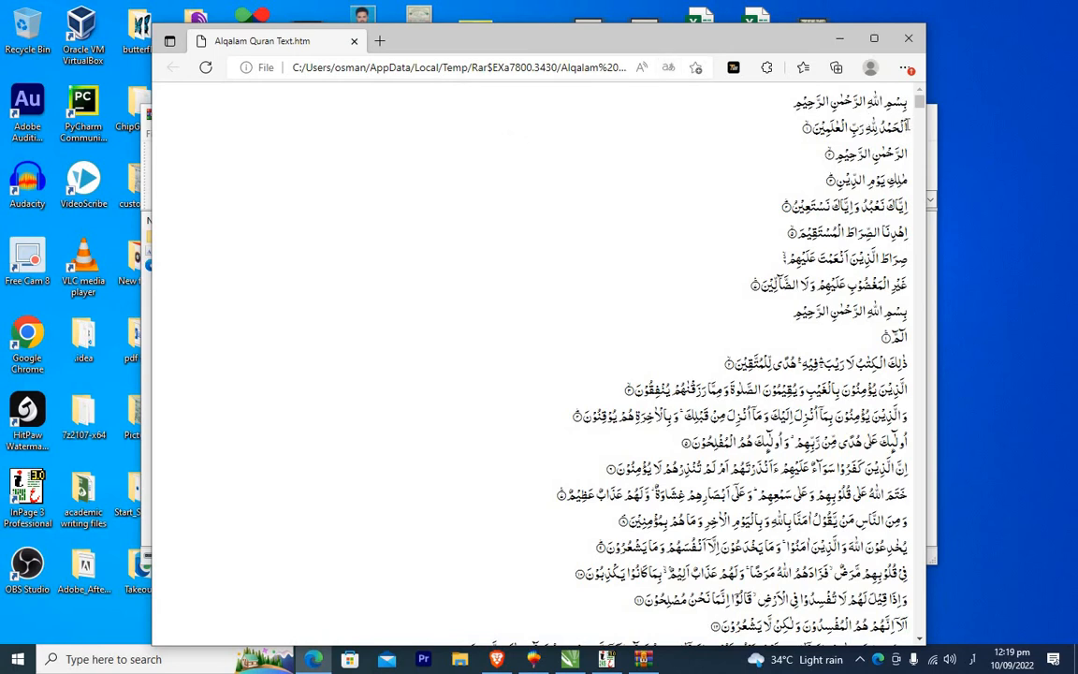
{"action": "left_click_drag", "start_coordinate": [907, 125], "coordinate": [708, 284]}
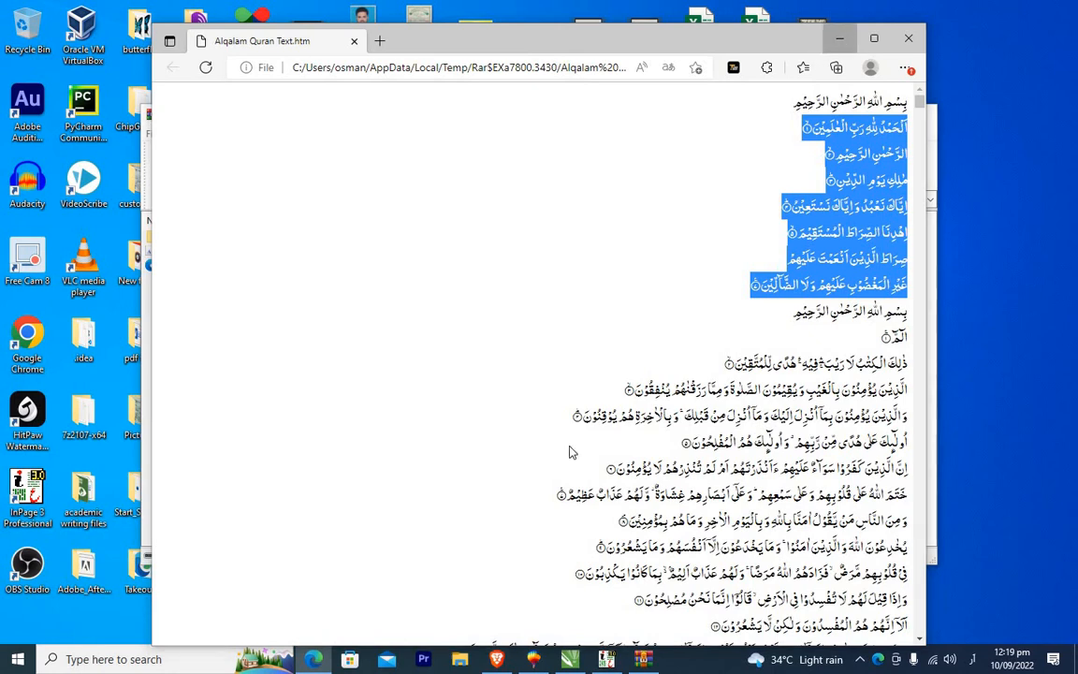
Return to InPage and paste the copied verses into the top white text box.
{"action": "left_click", "coordinate": [839, 38]}
{"action": "left_click", "coordinate": [607, 659]}
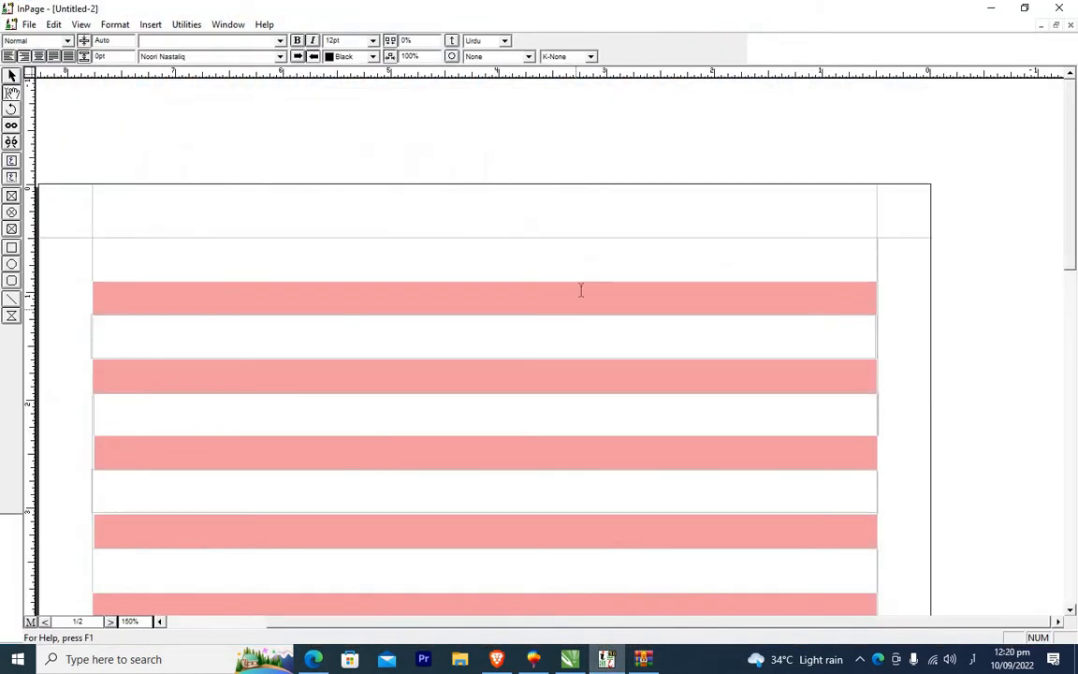
{"action": "left_click", "coordinate": [844, 264]}
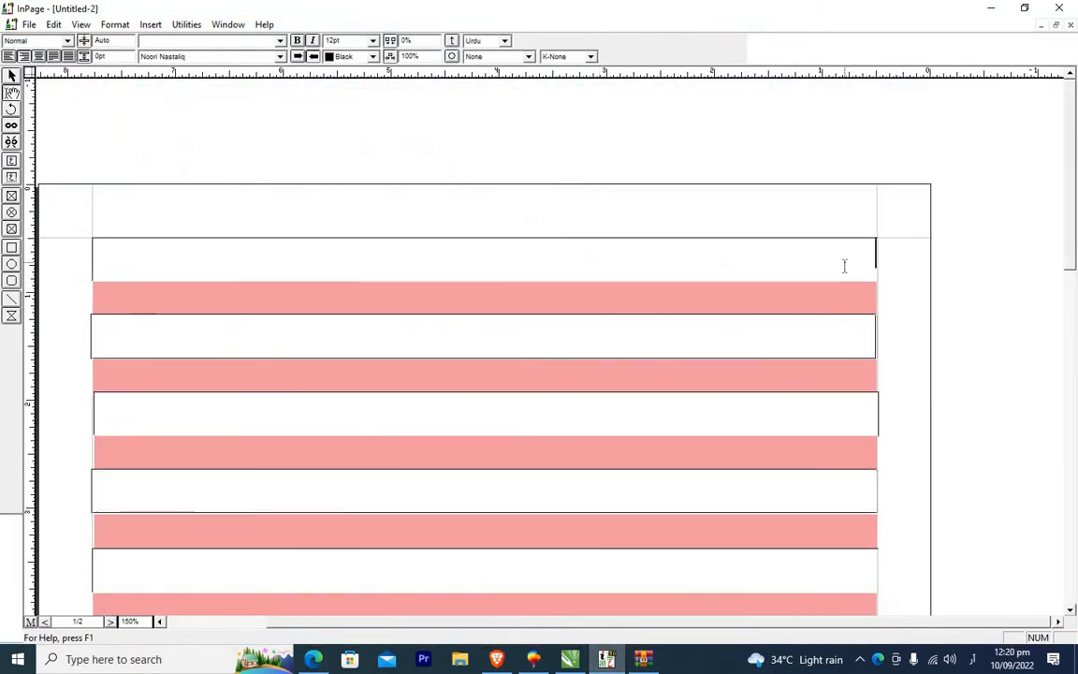
{"action": "key", "text": "ctrl+v"}
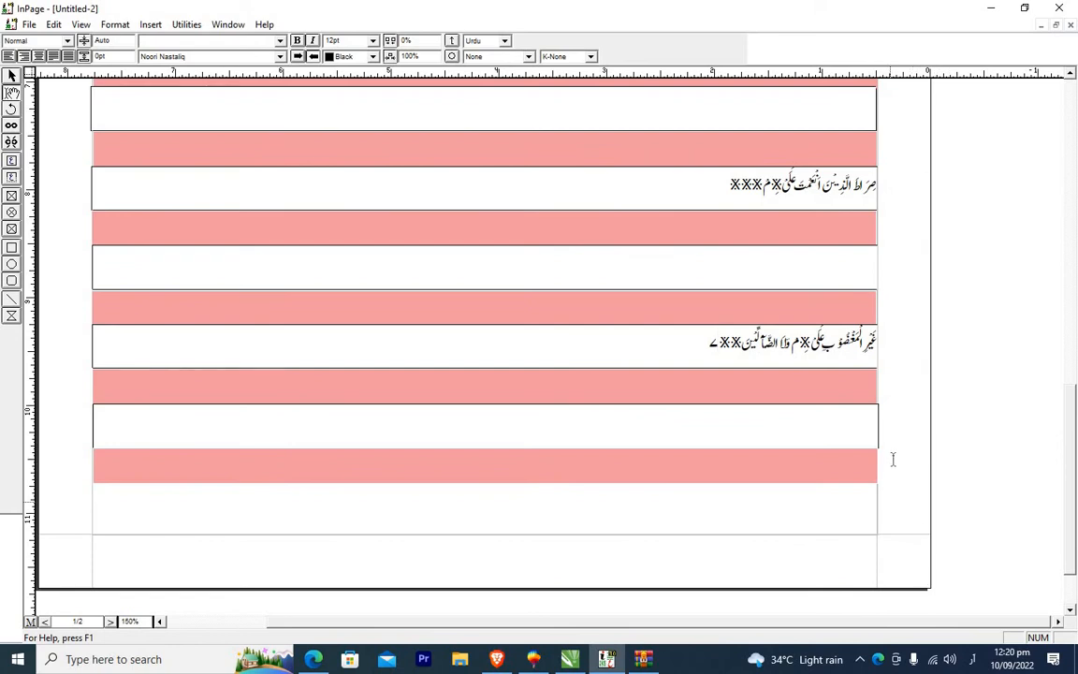
Select all the pasted text and change its font to Al Qalam Quran Majeed.
{"action": "left_click", "coordinate": [1072, 77]}
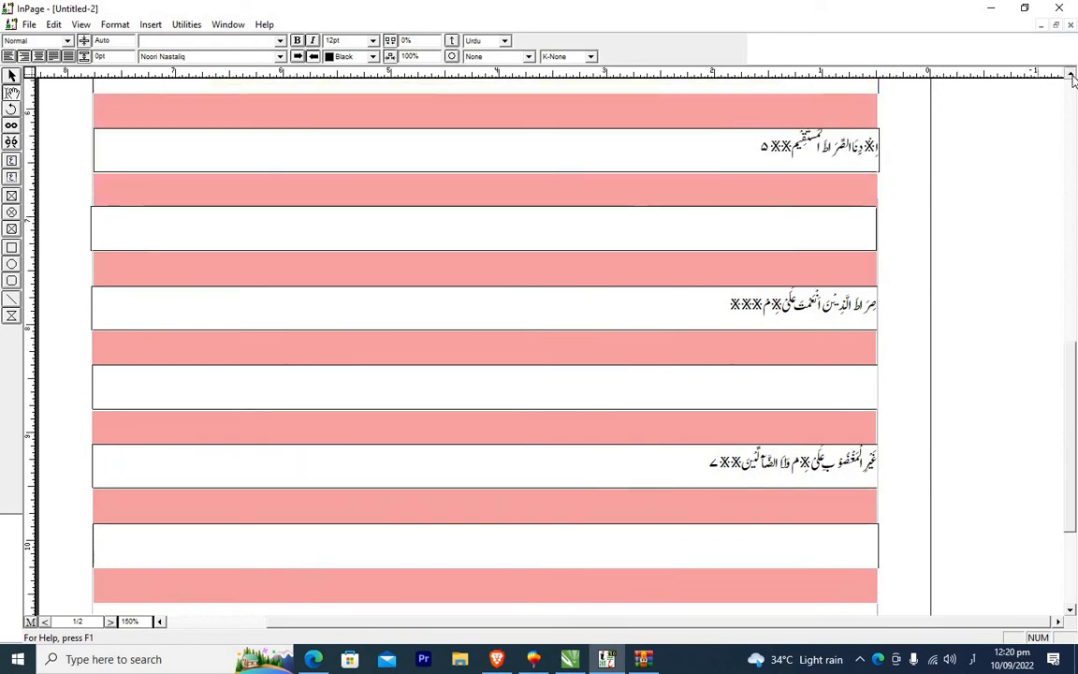
{"action": "left_click_drag", "start_coordinate": [1072, 77], "coordinate": [1072, 77]}
{"action": "key", "text": "ctrl+a"}
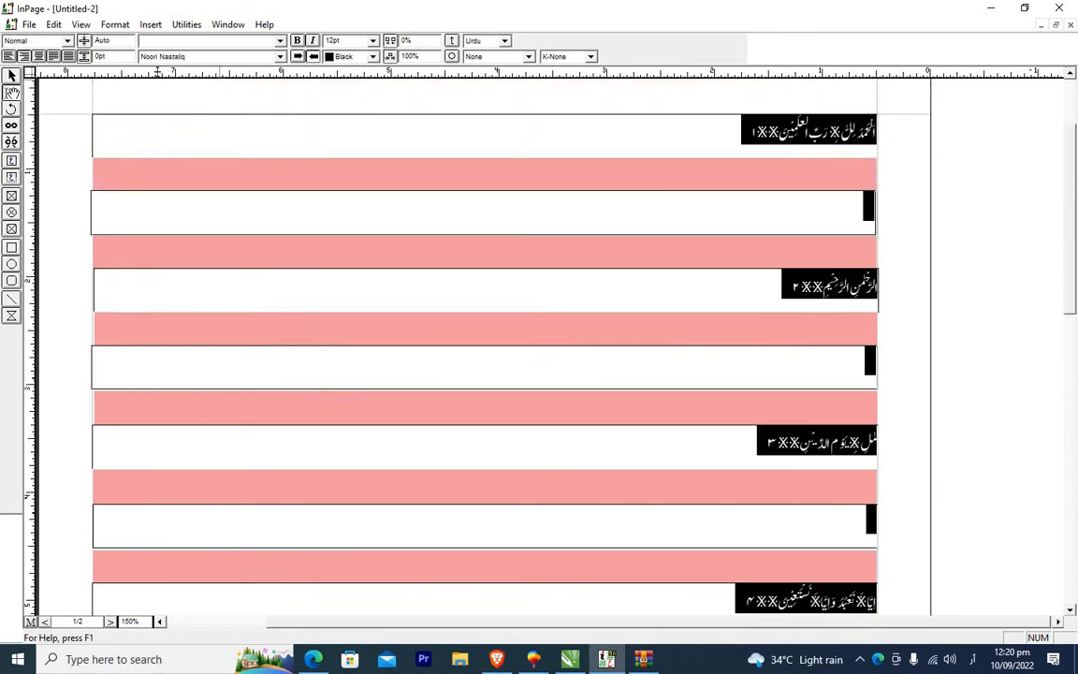
{"action": "left_click", "coordinate": [279, 57]}
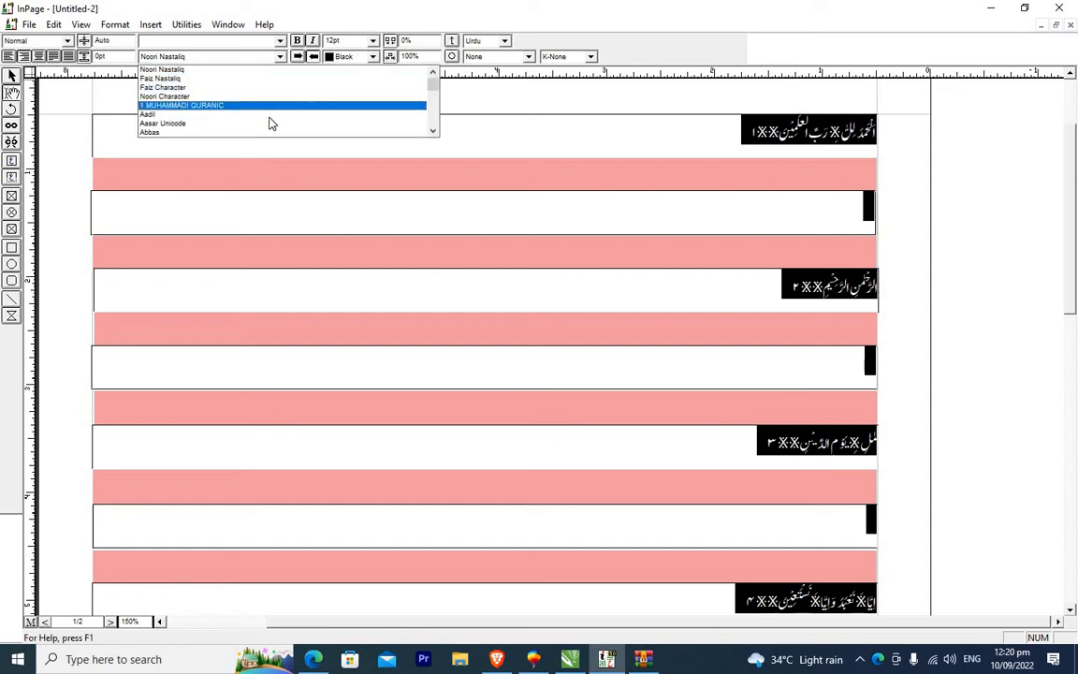
{"action": "left_click", "coordinate": [432, 131]}
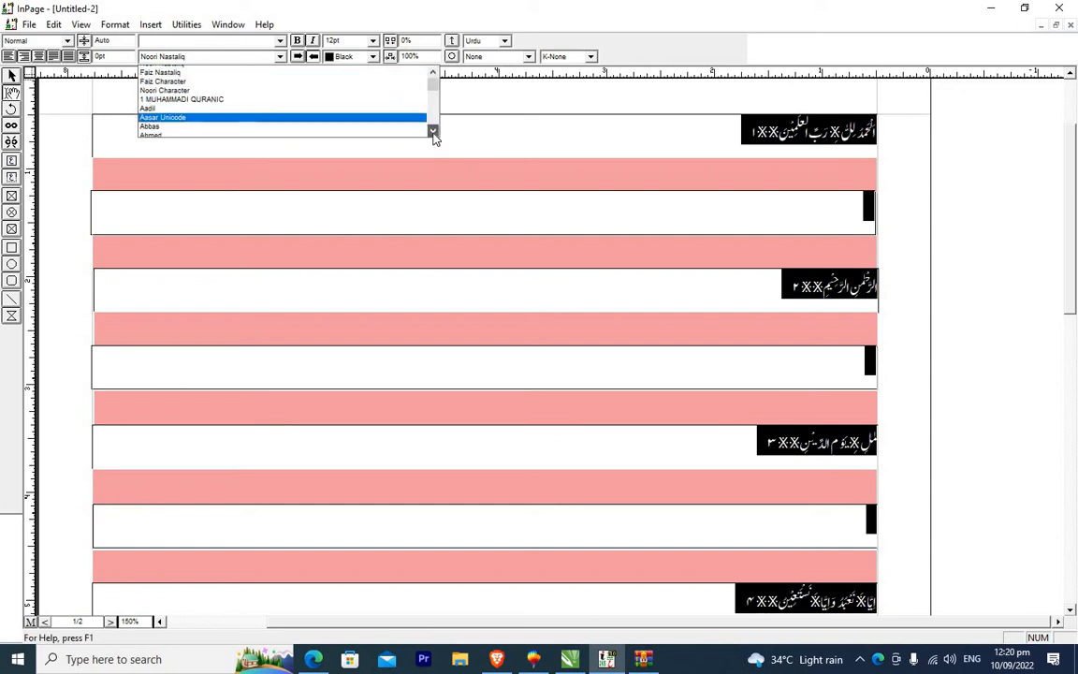
{"action": "left_click", "coordinate": [433, 131]}
{"action": "left_click", "coordinate": [433, 131]}
{"action": "left_click", "coordinate": [432, 131]}
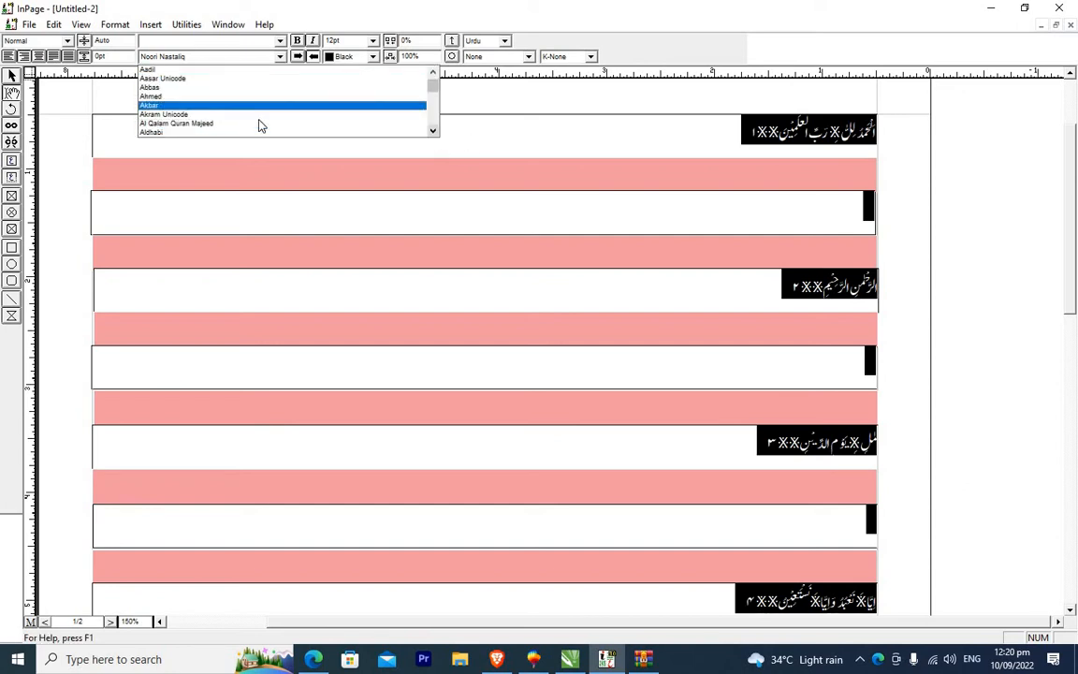
{"action": "left_click", "coordinate": [260, 126]}
Remove the paragraph breaks so the first four verses run together in the top white box.
{"action": "left_click", "coordinate": [878, 210]}
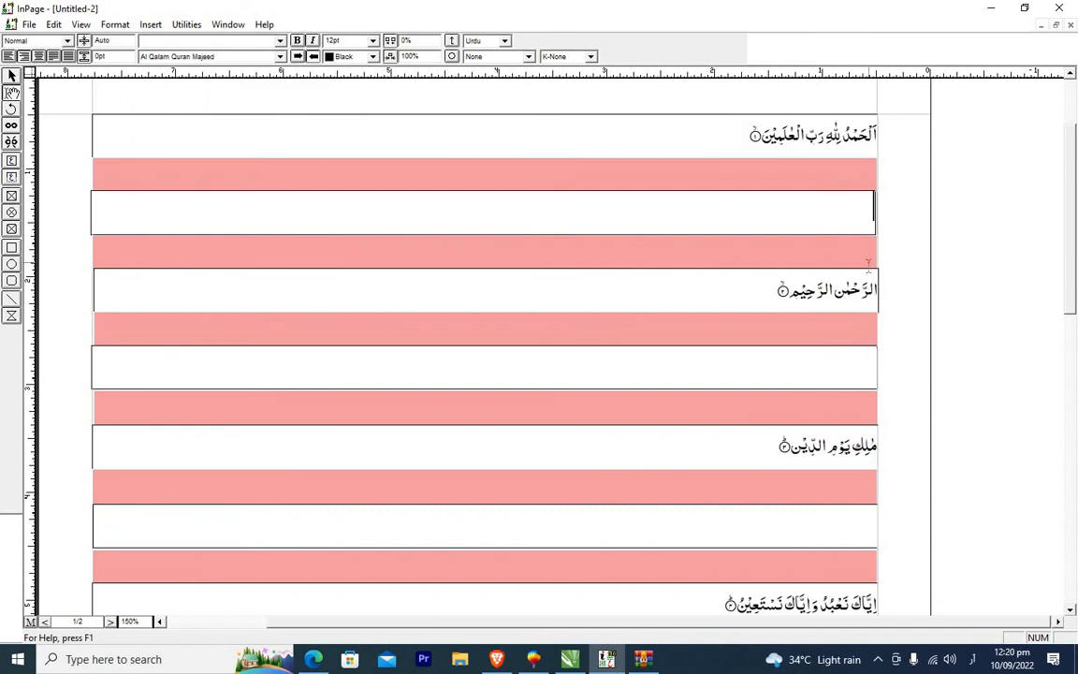
{"action": "key", "text": "Delete"}
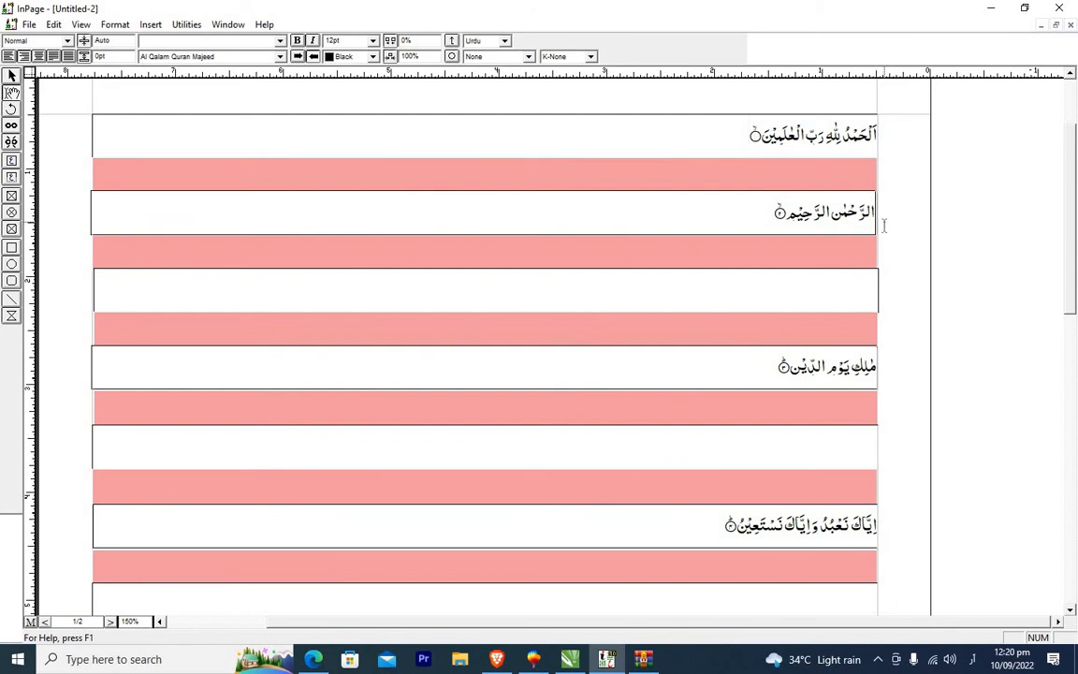
{"action": "key", "text": "Delete"}
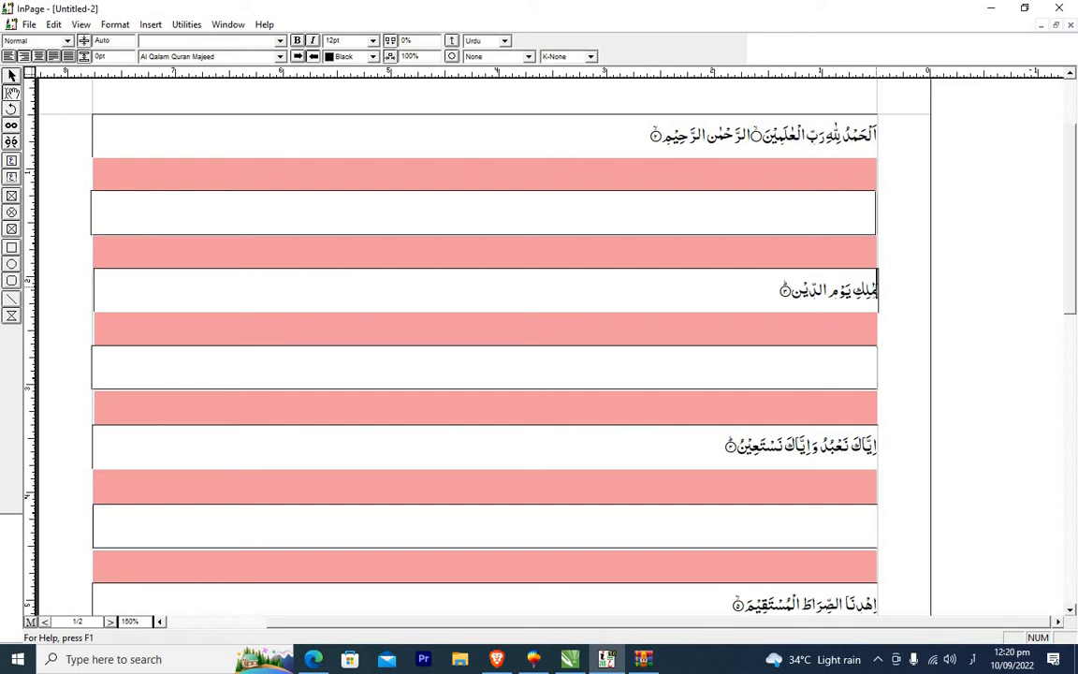
{"action": "key", "text": "Delete"}
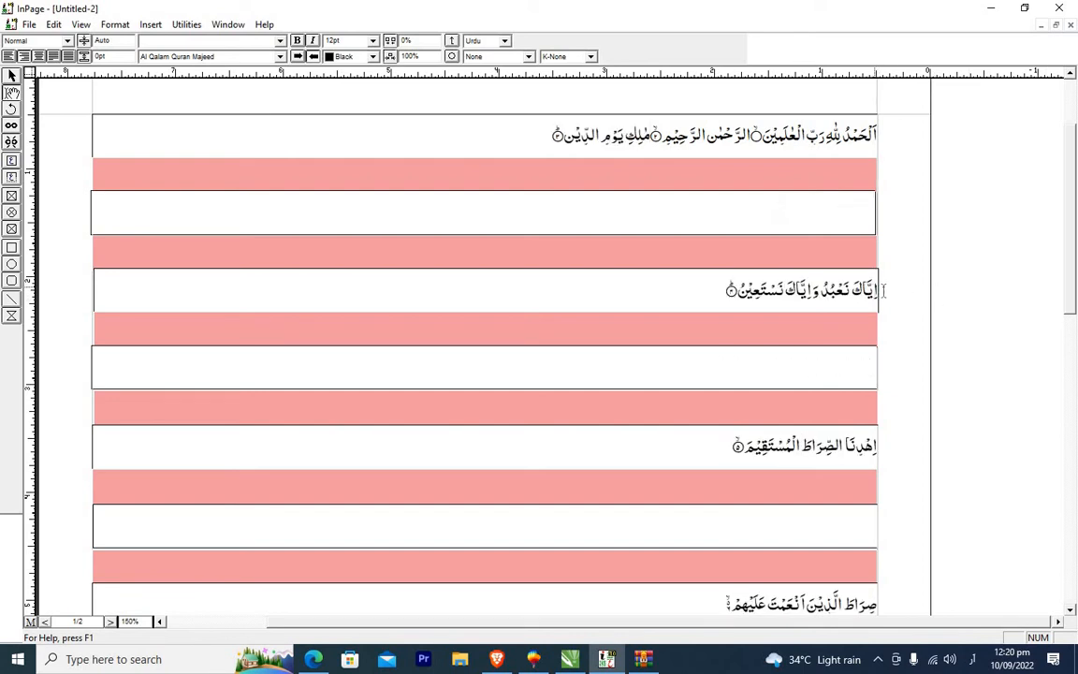
{"action": "key", "text": "Delete"}
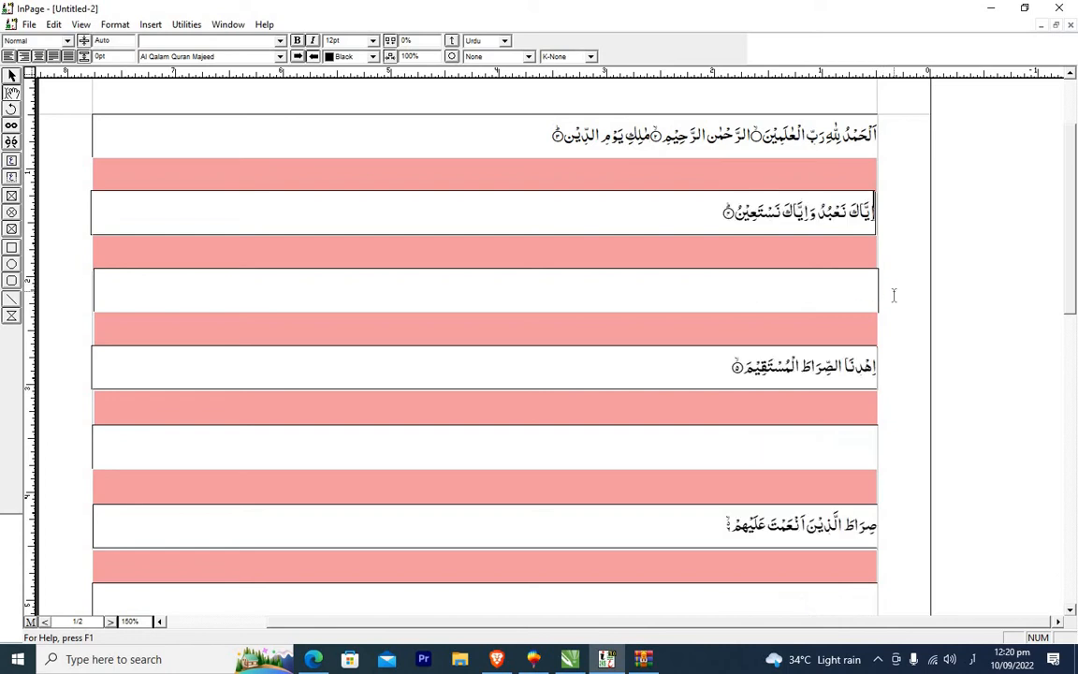
{"action": "key", "text": "Delete"}
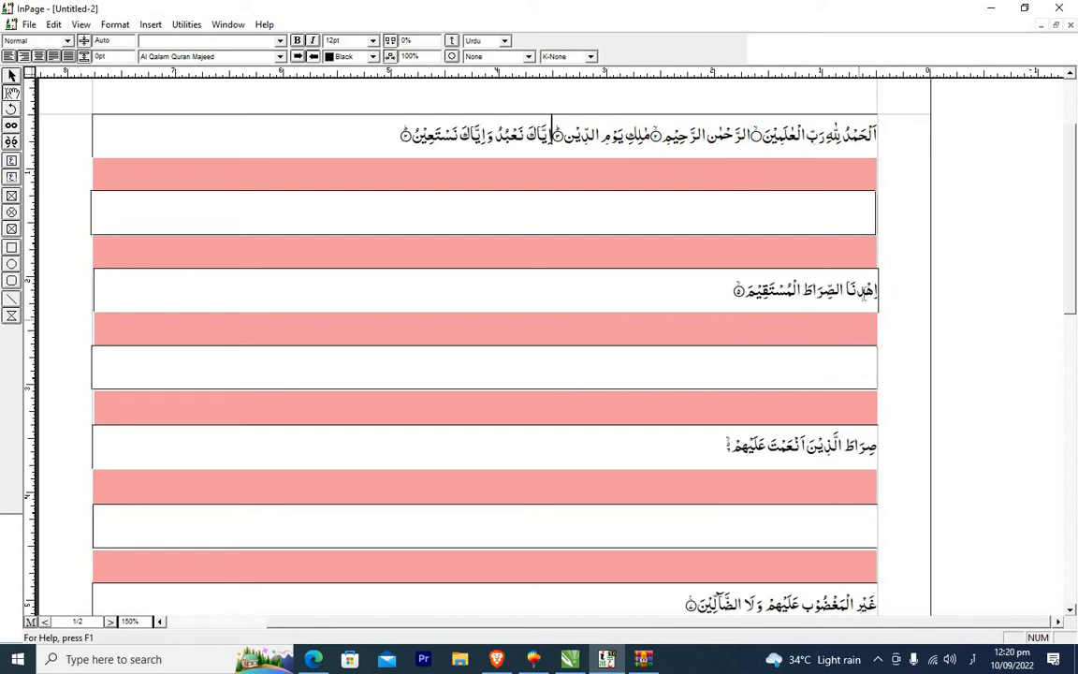
Join the remaining verses onto the same flowing text, leaving only the last verse in the next white box.
{"action": "left_click", "coordinate": [877, 296]}
{"action": "key", "text": "BackSpace"}
{"action": "key", "text": "BackSpace"}
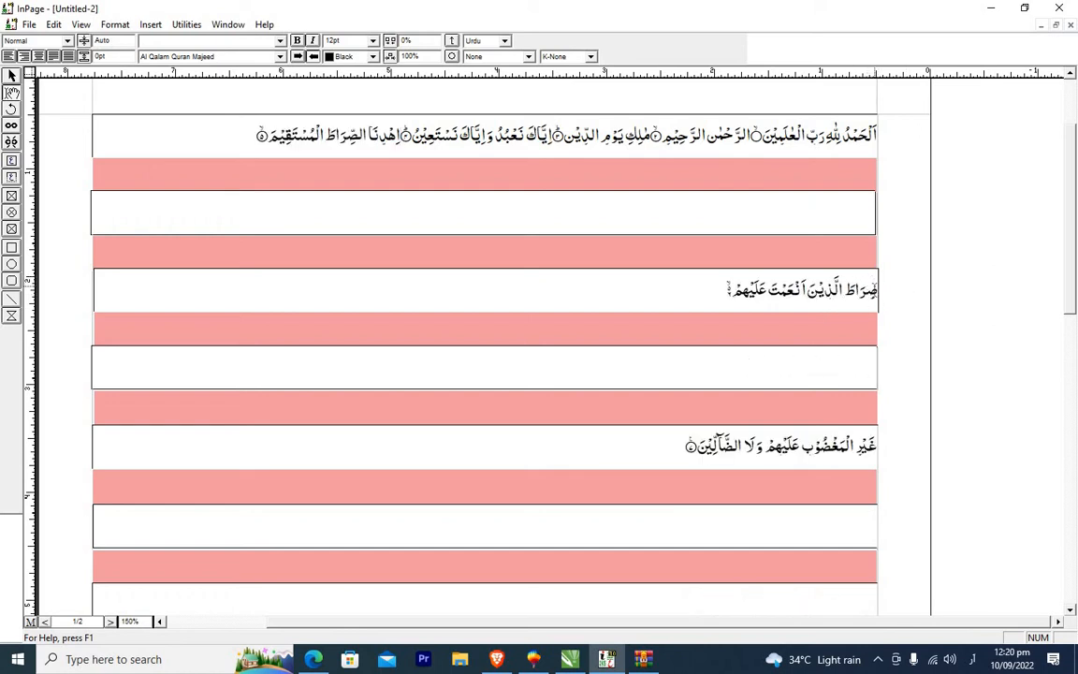
{"action": "left_click", "coordinate": [925, 305]}
{"action": "key", "text": "BackSpace"}
{"action": "key", "text": "BackSpace"}
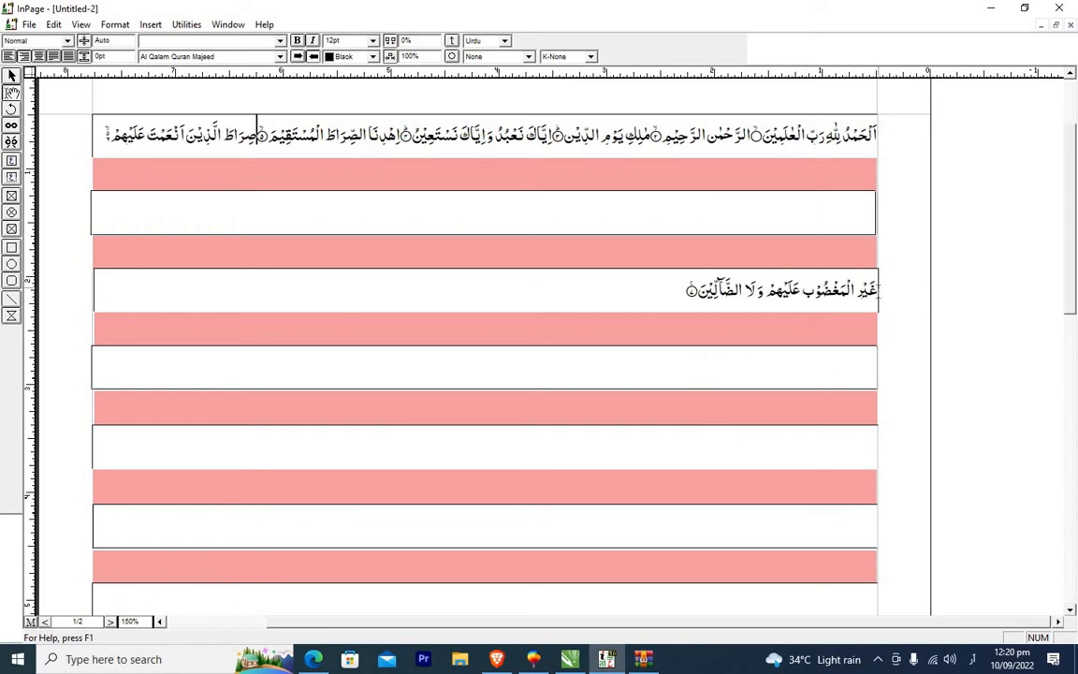
{"action": "left_click", "coordinate": [880, 292]}
{"action": "key", "text": "BackSpace"}
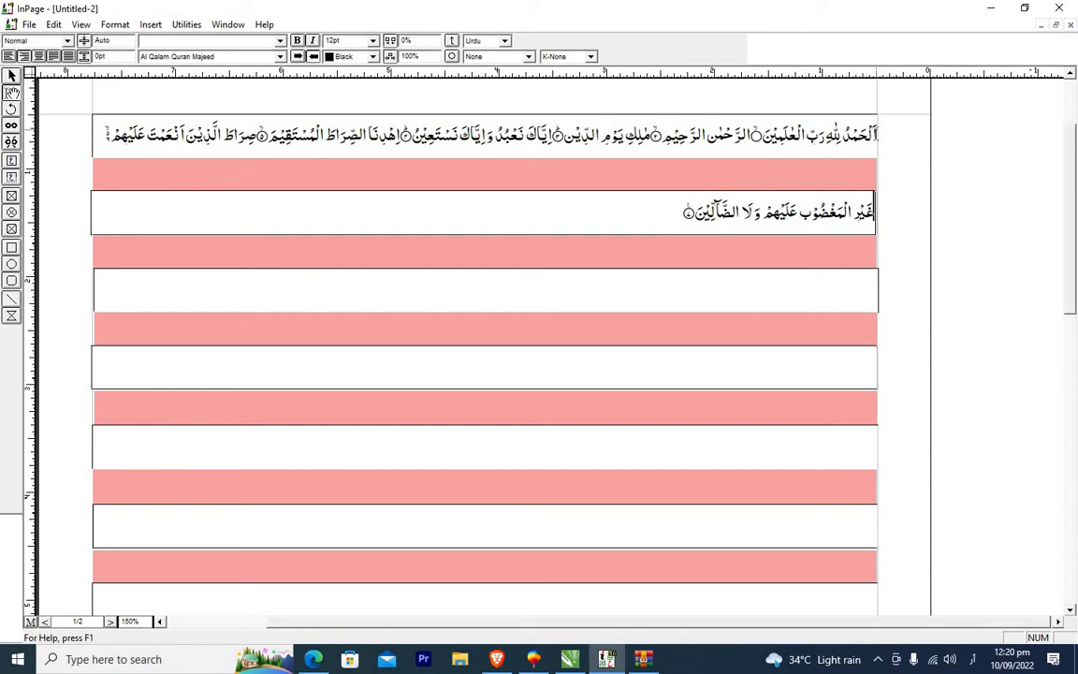
Paste another copy of the Al-Fatiha verses after the last verse and join it to the preceding text.
{"action": "left_click_drag", "start_coordinate": [876, 135], "coordinate": [681, 211]}
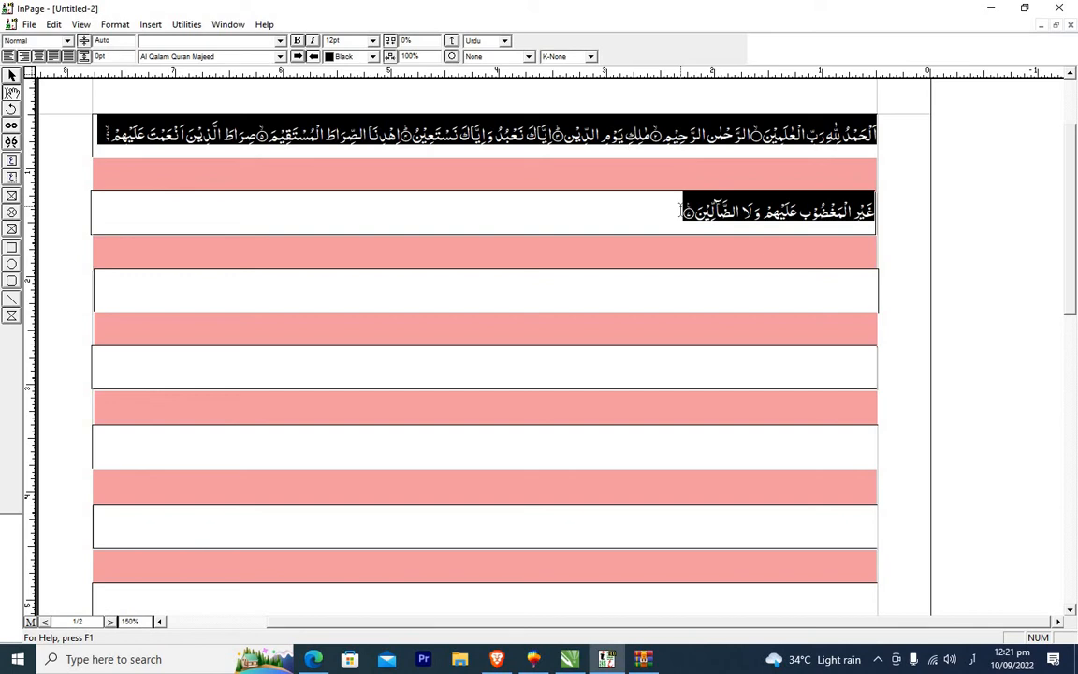
{"action": "left_click", "coordinate": [667, 216]}
{"action": "type", "text": "الحمد لله رب العلمين۝ الرحمن الرحيم۝ ملك يوم الدين۝ اياك نعبد واياك نستعين۝ اهدنا الصراط المستقيم۝ صراط الذين انعمت عليهم غير المغضوب عليهم ولا الضالين"}
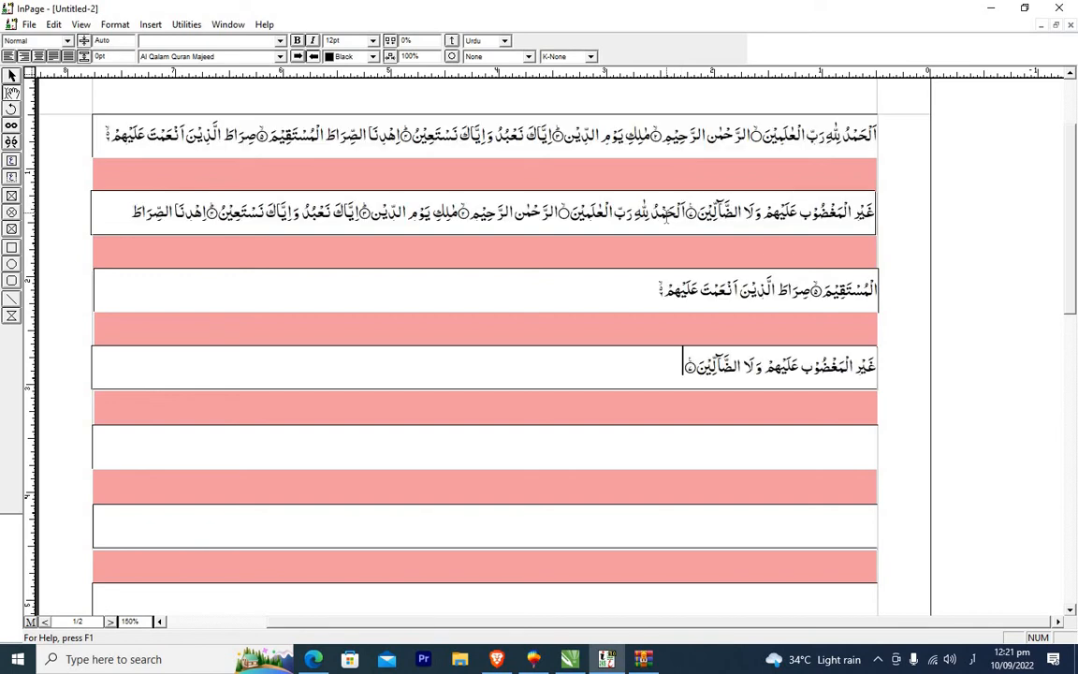
{"action": "type", "text": "الحمد لله رب العلمين۝ الرحمن الرحيم۝ ملك يوم الدين۝ اياك نعبد واياك نستعين۝ اهدنا الصراط المستقيم۝ صراط الذين انعمت عليهم غير المغضوب عليهم ولا الضالين"}
{"action": "key", "text": "ctrl+z"}
{"action": "key", "text": "Delete"}
{"action": "key", "text": "ctrl+z"}
{"action": "key", "text": "BackSpace"}
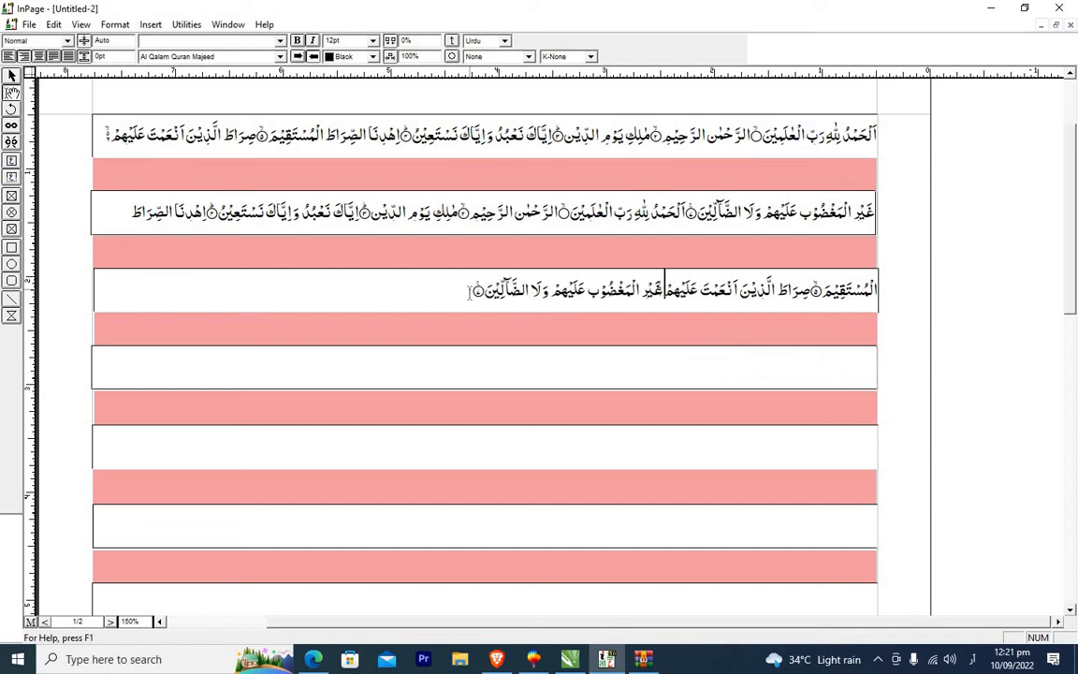
Paste two more copies of the verses, removing the paragraph breaks between them and re-entering the waqf mark ۚ.
{"action": "key", "text": "ctrl+v"}
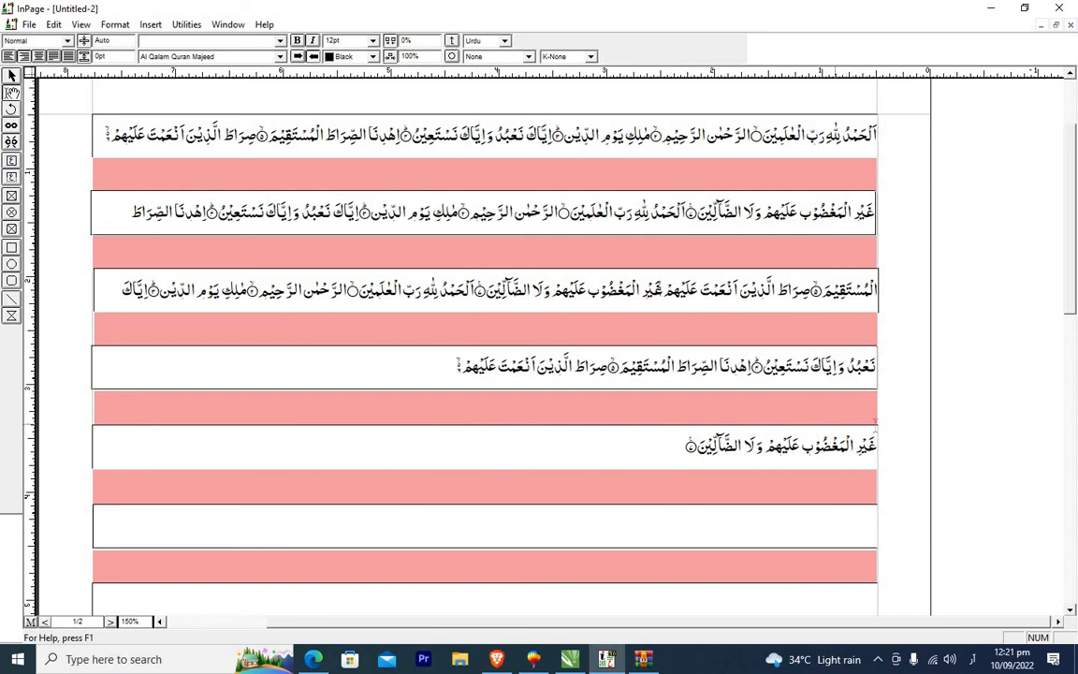
{"action": "key", "text": "BackSpace"}
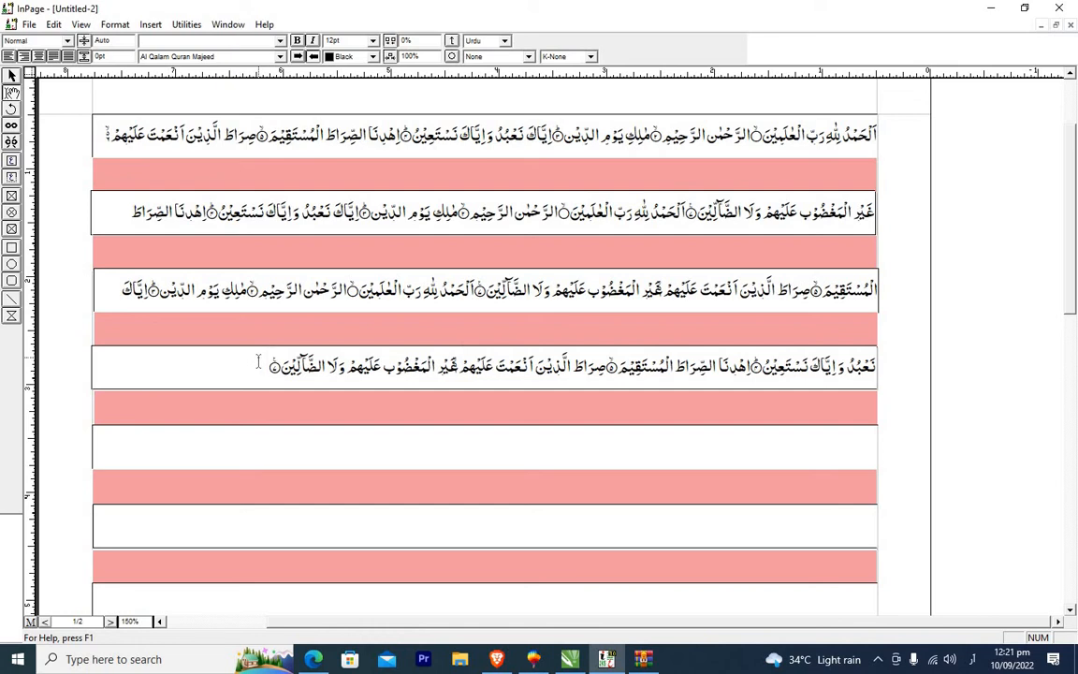
{"action": "type", "text": "الحمد لله رب العلمين الرحمن الرحيم ملك يوم الدين اياك نعبد واياك نستعين اهدنا الصراط المستقيم صراط الذين انعمت عليهم غير المغضوب عليهم ولا الضالين"}
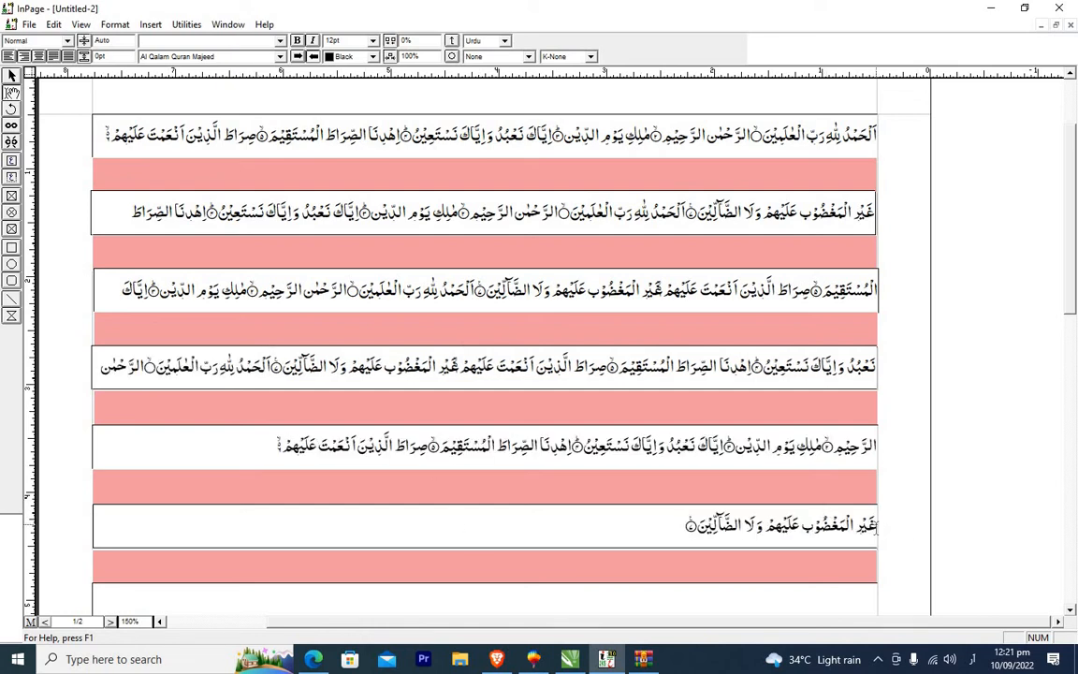
{"action": "key", "text": "BackSpace"}
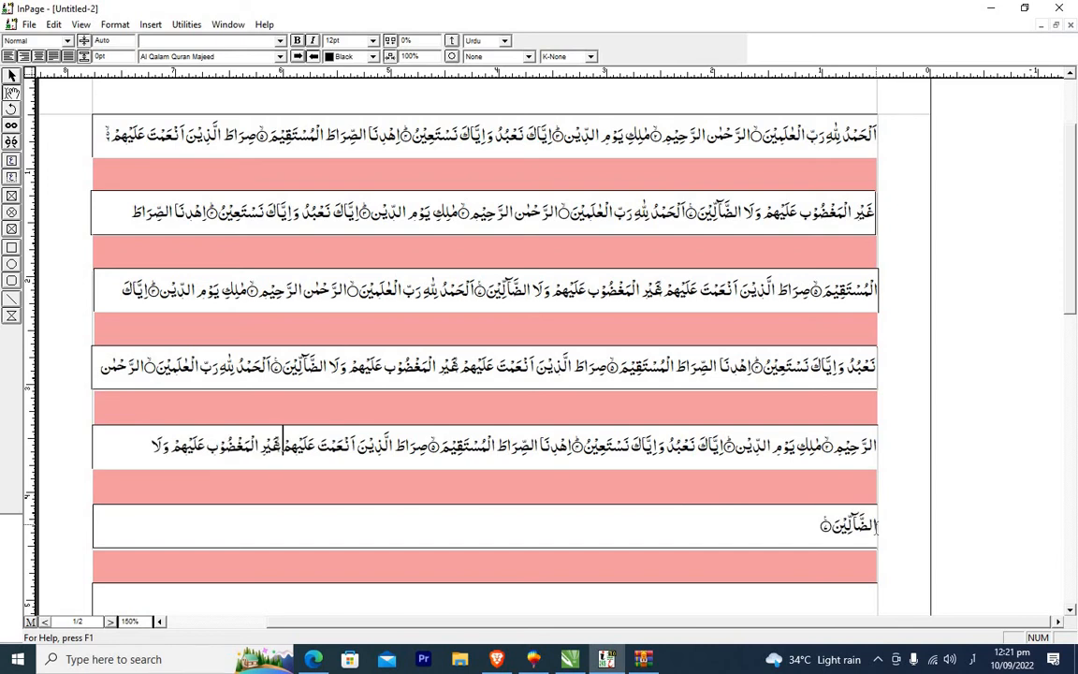
{"action": "key", "text": "Return"}
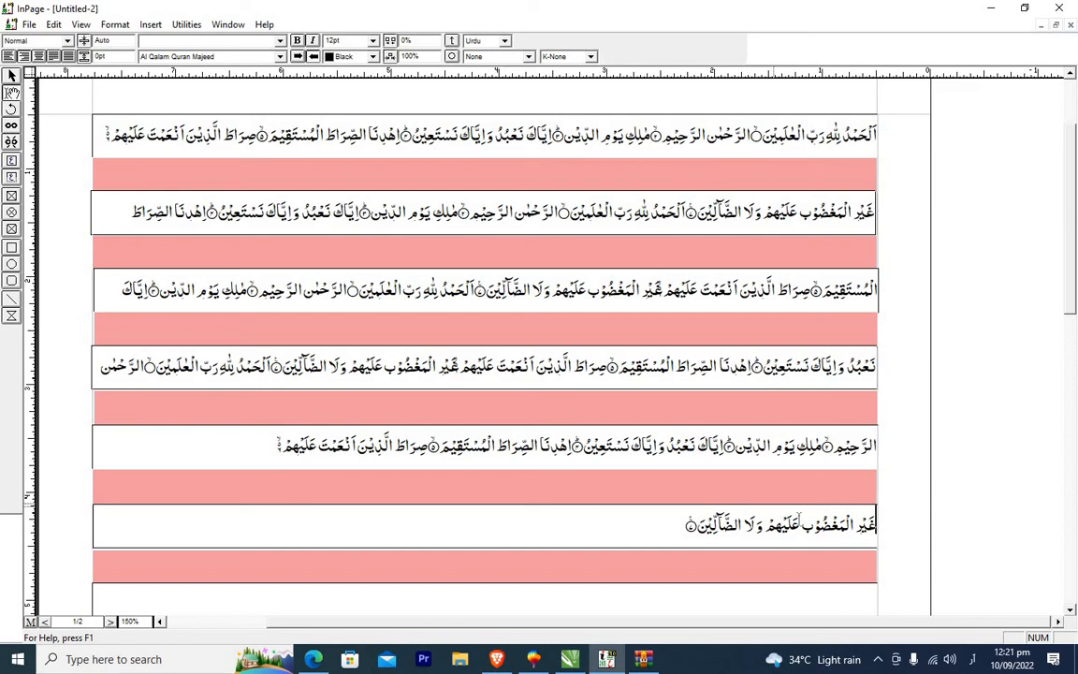
{"action": "key", "text": "BackSpace"}
{"action": "type", "text": "ۚ"}
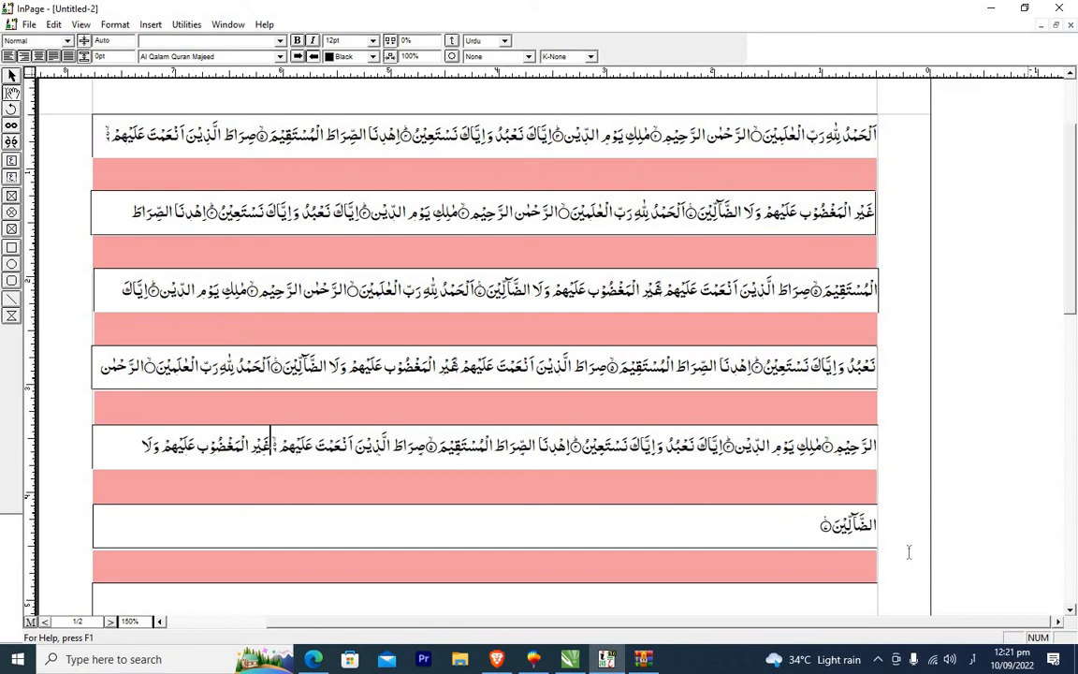
Paste further copies of the verses at the end of the text and join the split-off last verse back to it.
{"action": "left_click", "coordinate": [823, 531]}
{"action": "key", "text": "ctrl+v"}
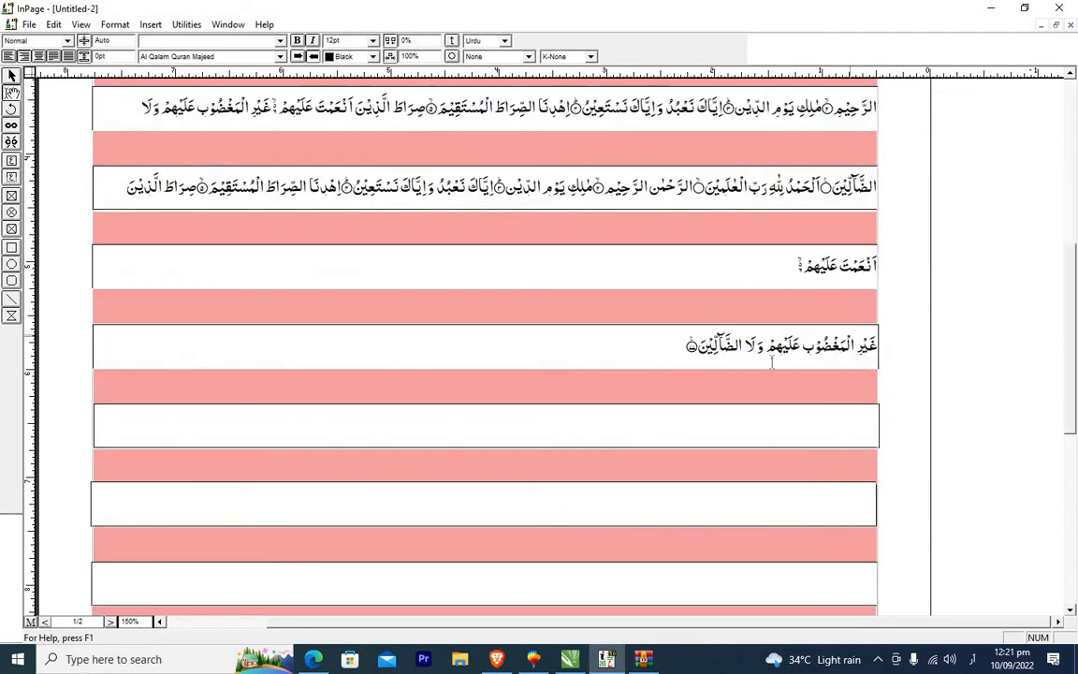
{"action": "left_click", "coordinate": [878, 346]}
{"action": "key", "text": "BackSpace"}
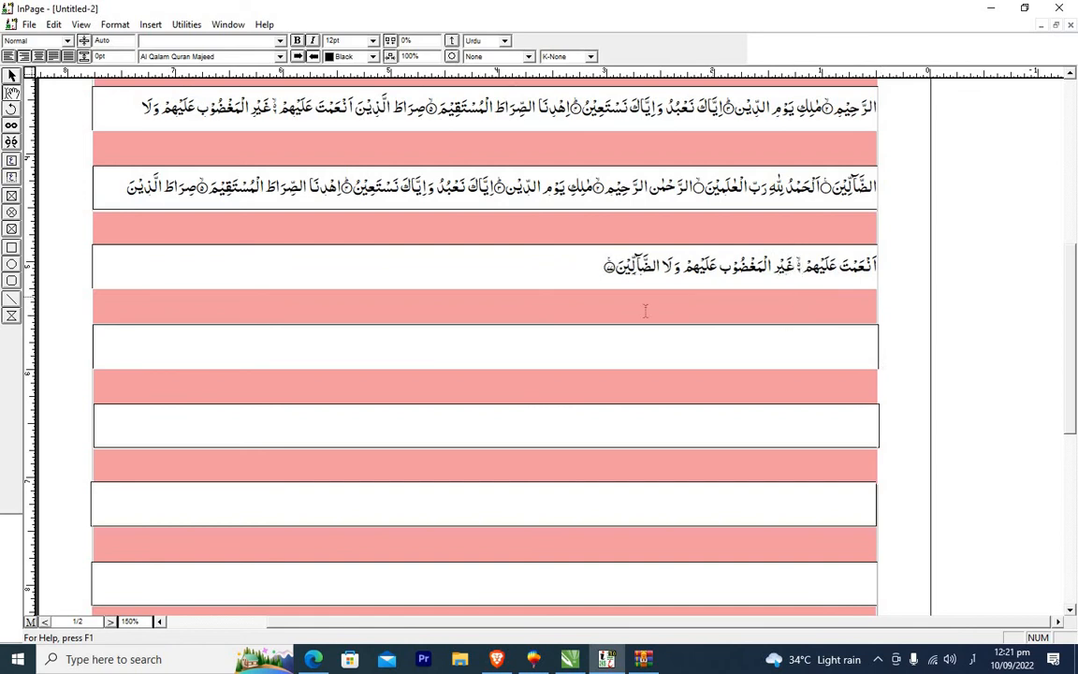
{"action": "left_click", "coordinate": [591, 271]}
{"action": "key", "text": "ctrl+v"}
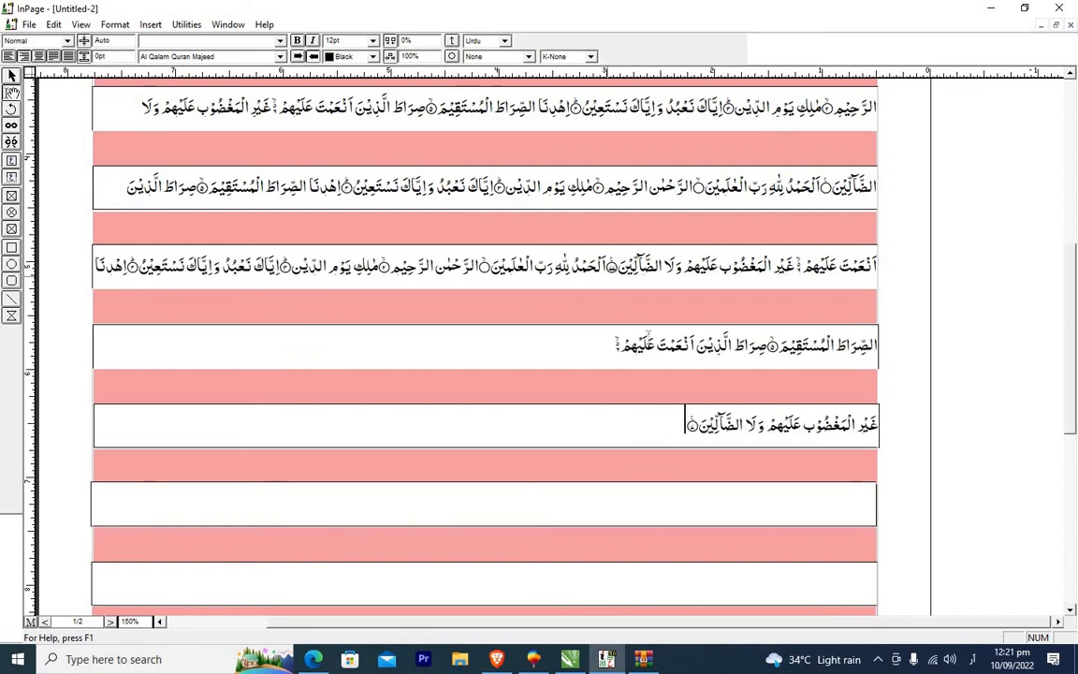
{"action": "left_click", "coordinate": [879, 425]}
{"action": "key", "text": "BackSpace"}
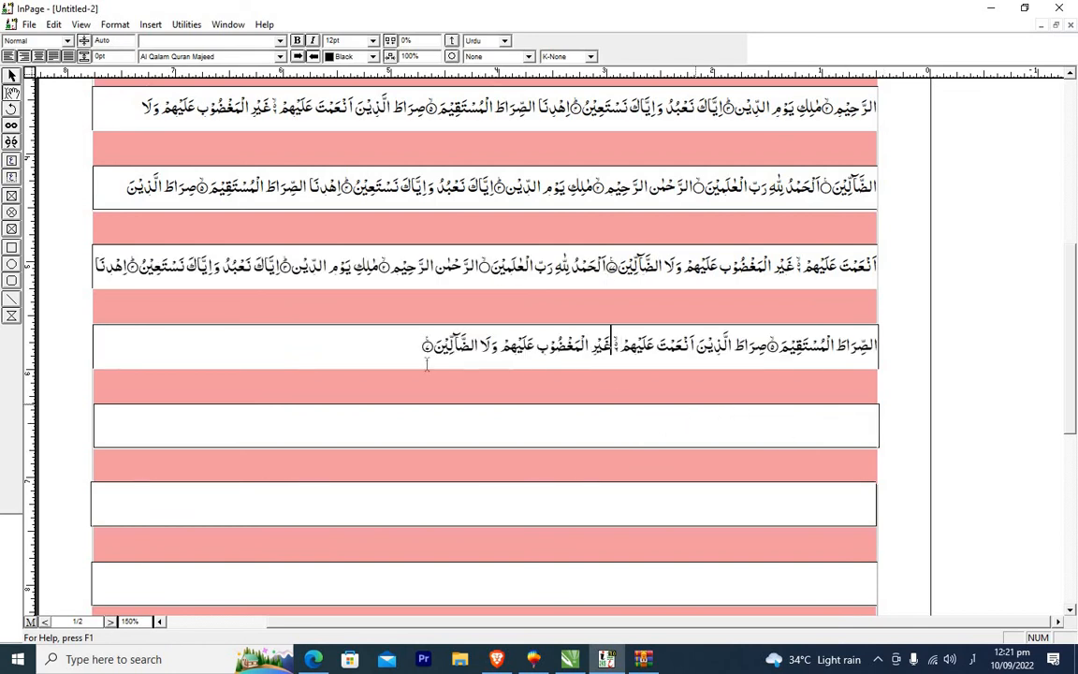
Paste another copy at the text end and delete the breaks so the verses keep flowing through the boxes.
{"action": "left_click", "coordinate": [408, 355]}
{"action": "key", "text": "ctrl+v"}
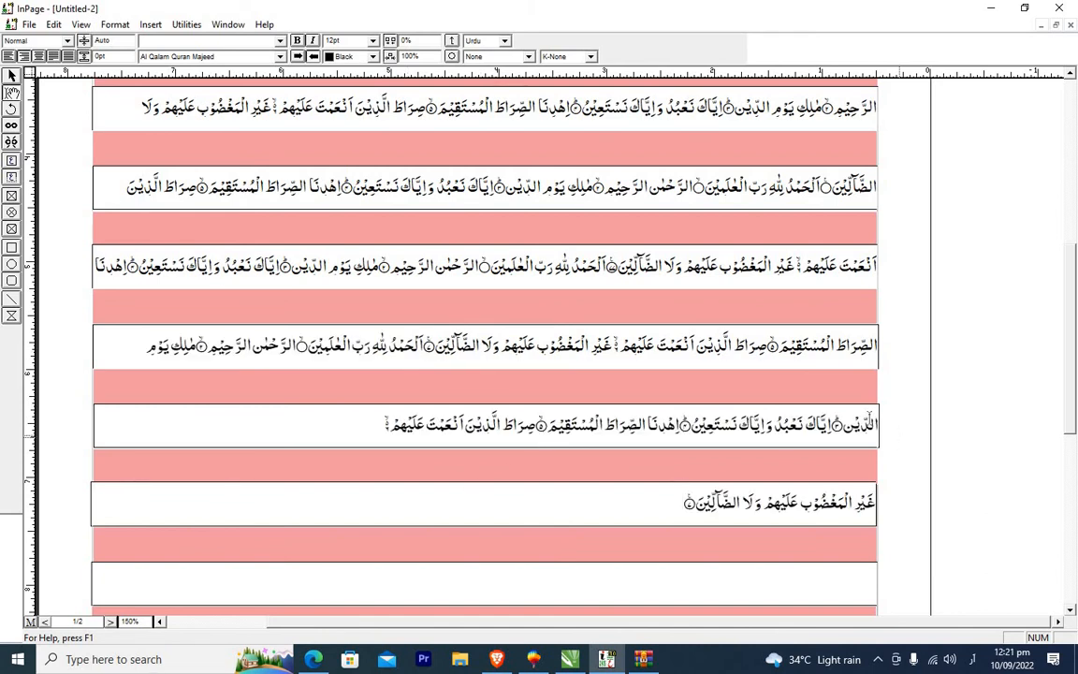
{"action": "left_click", "coordinate": [877, 422]}
{"action": "key", "text": "BackSpace"}
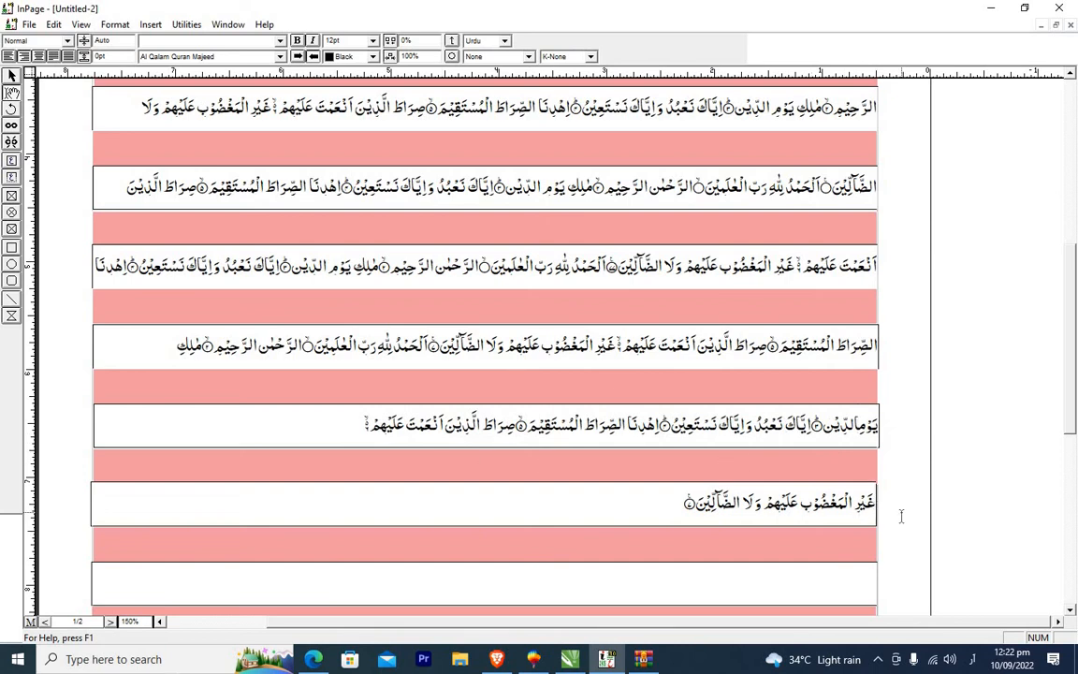
{"action": "key", "text": "BackSpace"}
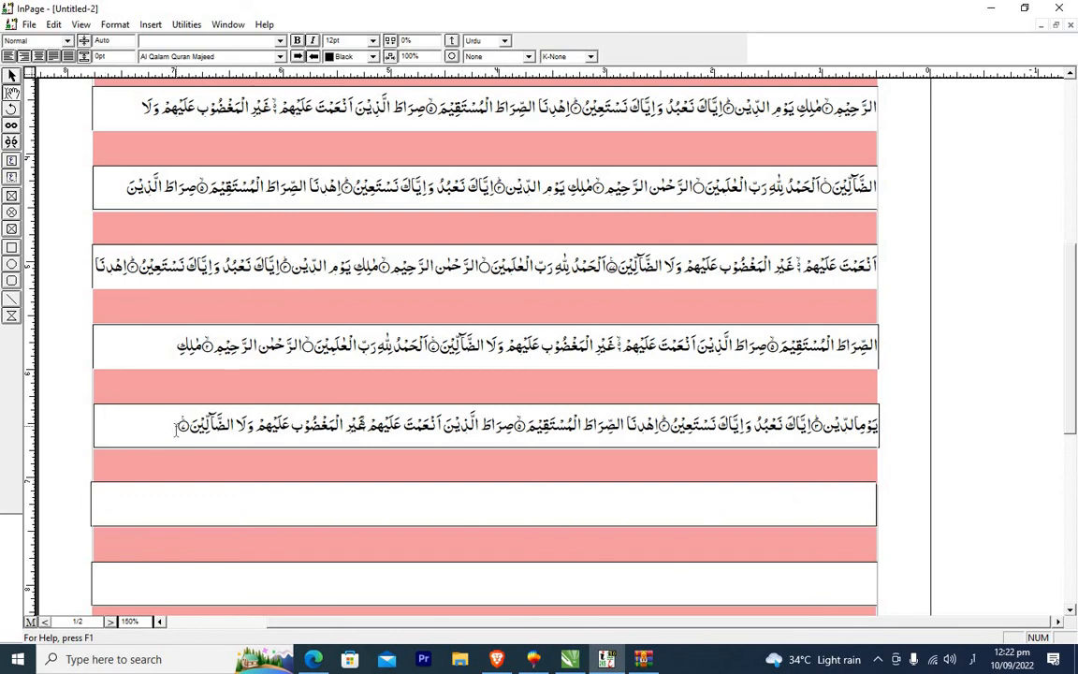
{"action": "key", "text": "ctrl+v"}
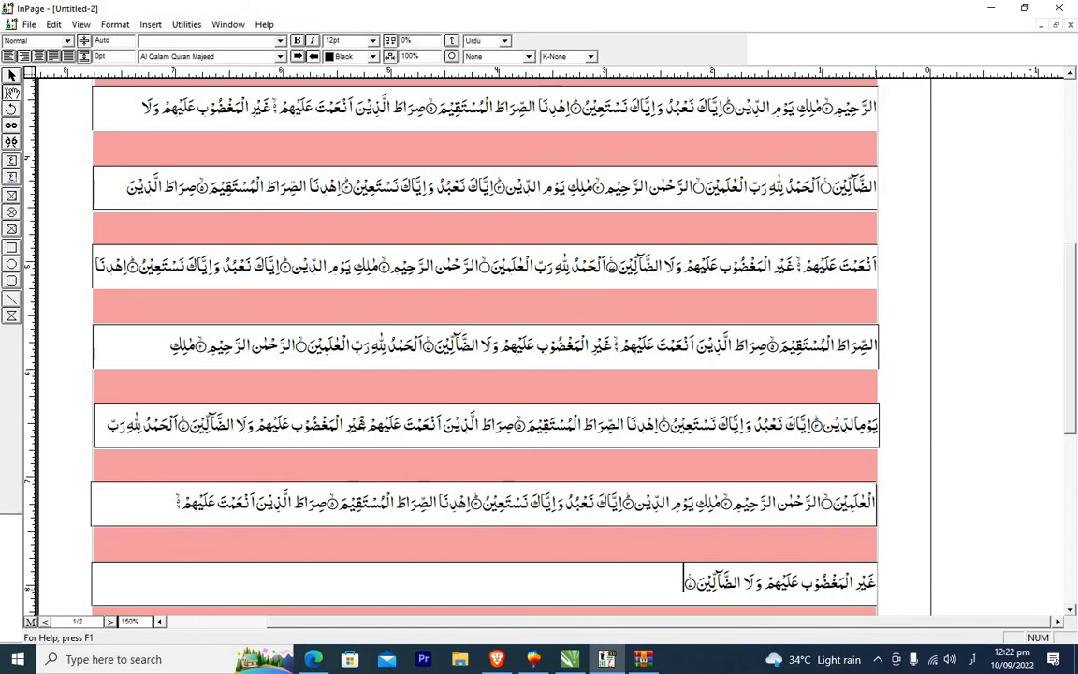
Paste one more copy of the verses lower in the page and join its last verse to the preceding line.
{"action": "scroll", "coordinate": [1071, 609], "scroll_direction": "down", "scroll_amount": 3}
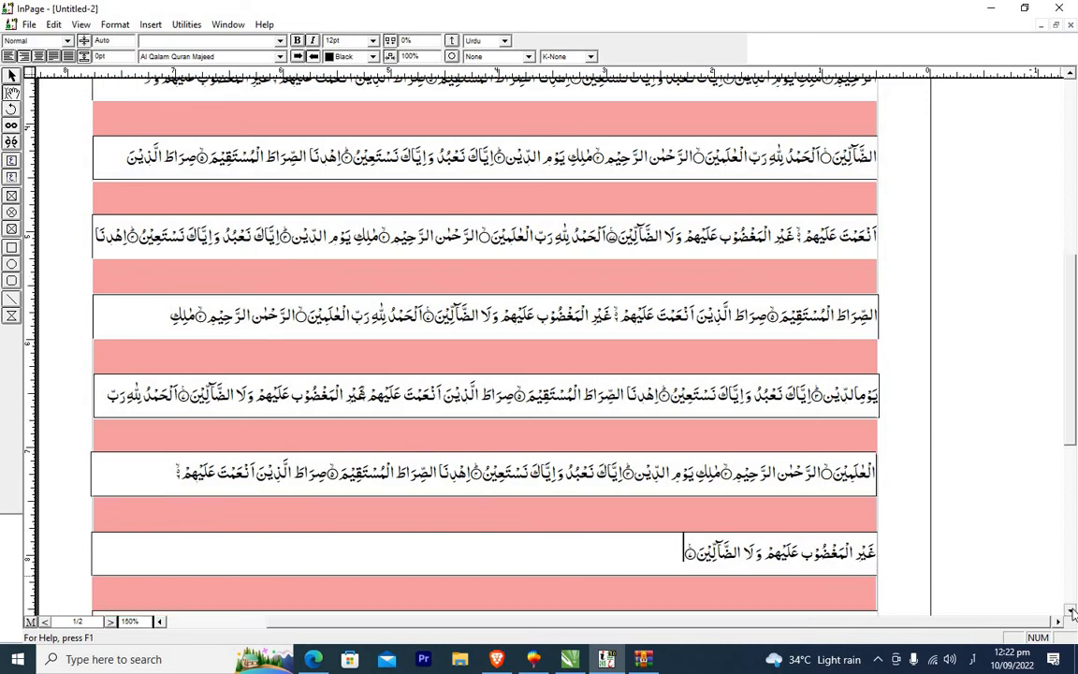
{"action": "scroll", "coordinate": [1072, 611], "scroll_direction": "down", "scroll_amount": 2}
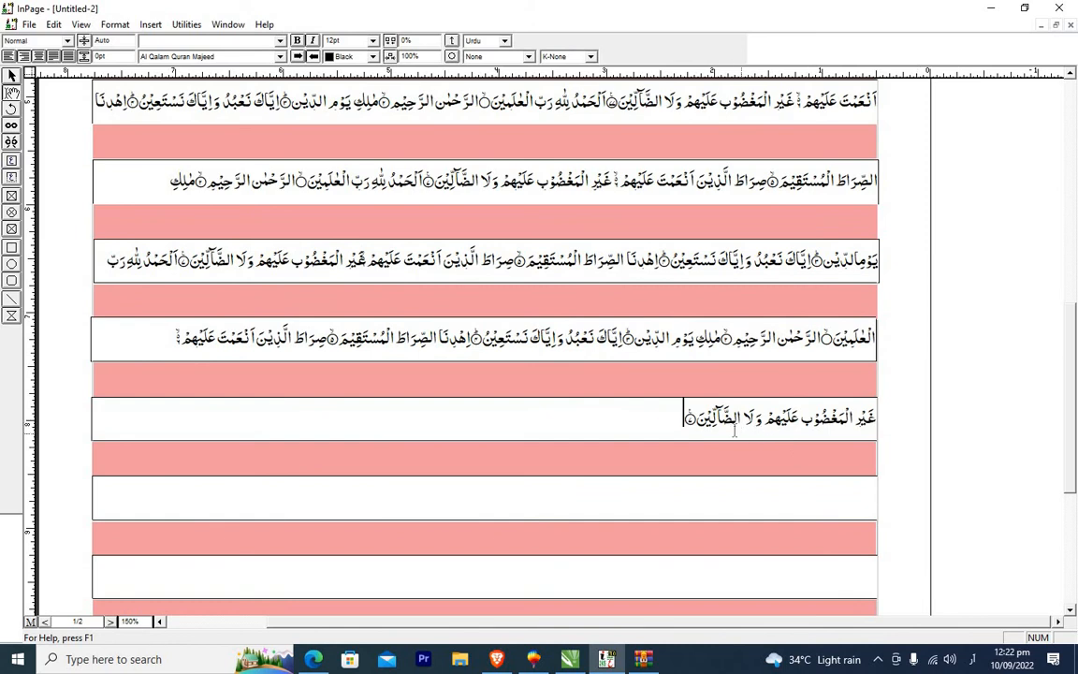
{"action": "key", "text": "ctrl+v"}
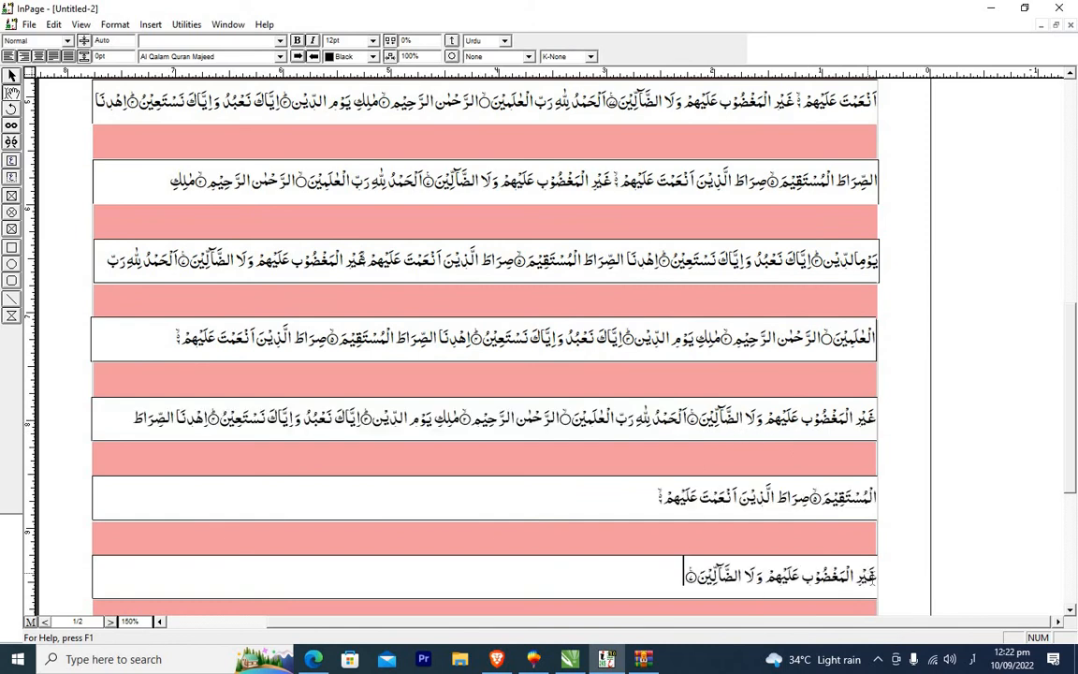
{"action": "left_click", "coordinate": [877, 581]}
{"action": "key", "text": "BackSpace"}
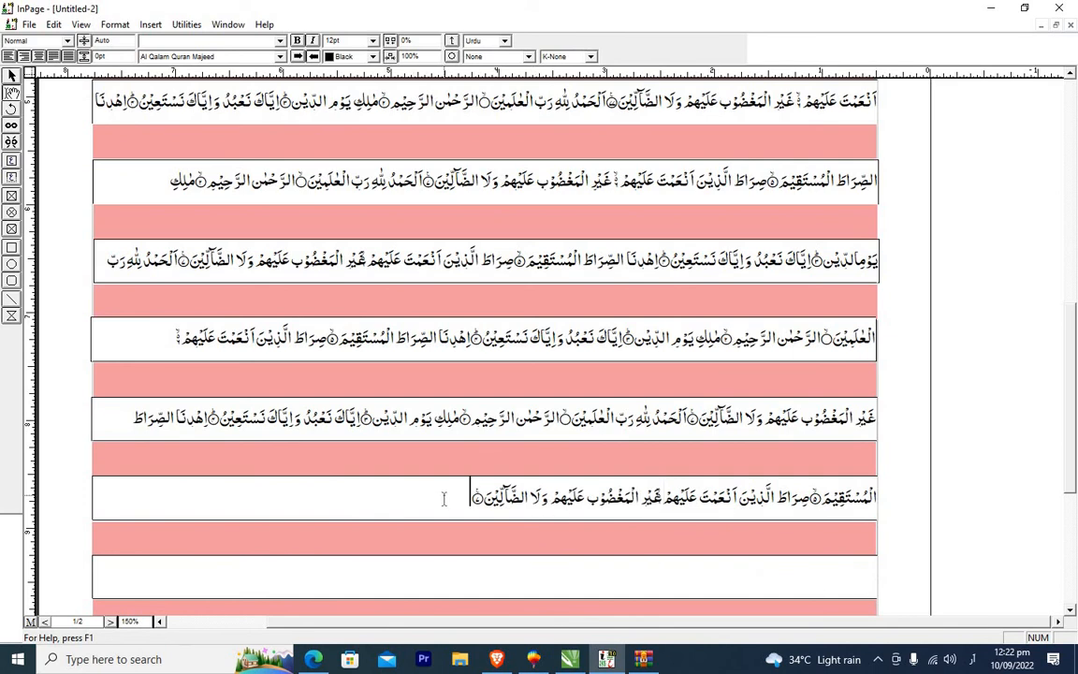
Paste another copy of the verses at the text end and remove the break before it.
{"action": "type", "text": "الحمد لله رب العلمين ۝ الرحمن الرحيم ۝ ملك يوم الدين ۝ اياك نعبد واياك نستعين ۝ اهدنا الصراط المستقيم ۝ صراط الذين انعمت عليهم ۚ غير المغضوب عليهم ولا الضالين ۝"}
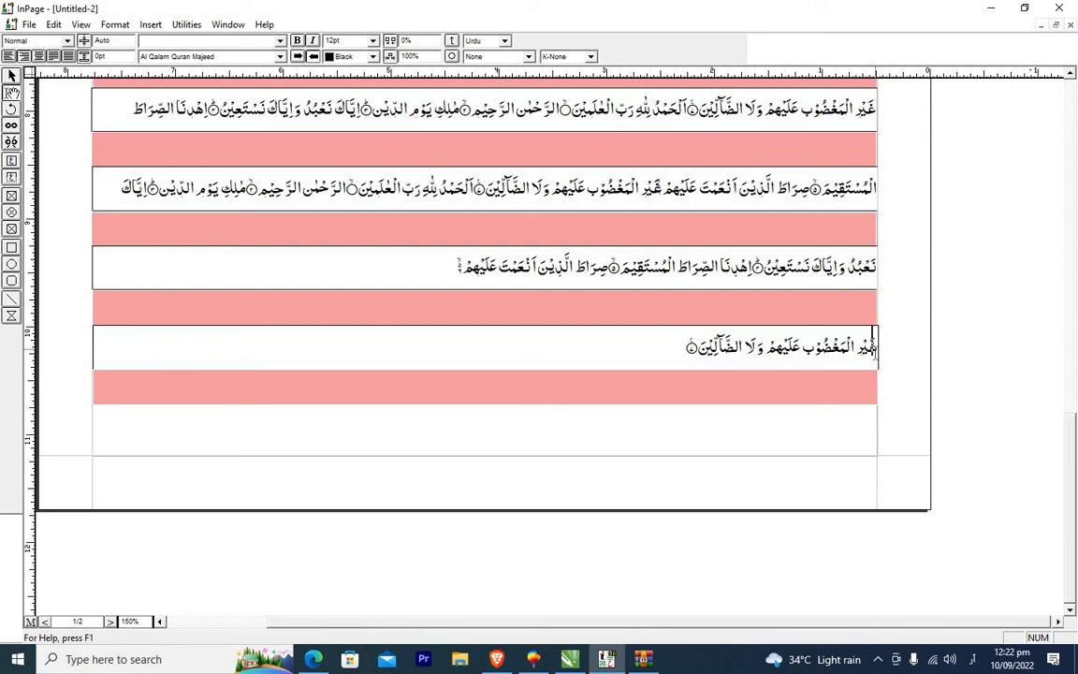
{"action": "key", "text": "BackSpace"}
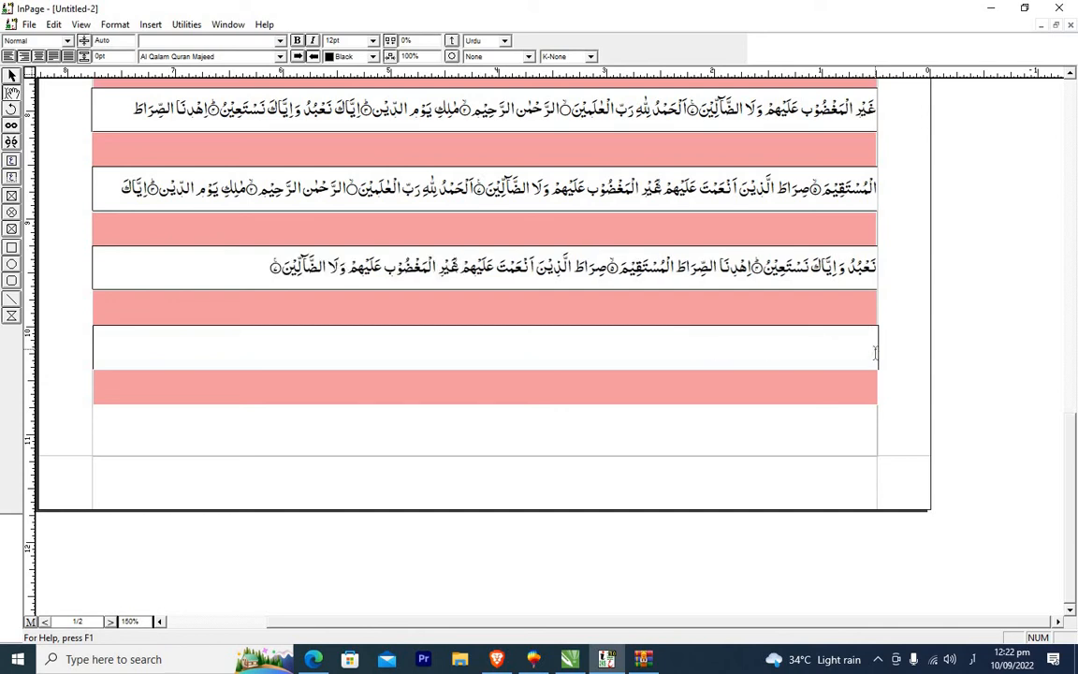
Select all the Quran text in the white boxes and justify it to the full box width.
{"action": "left_click", "coordinate": [1069, 75]}
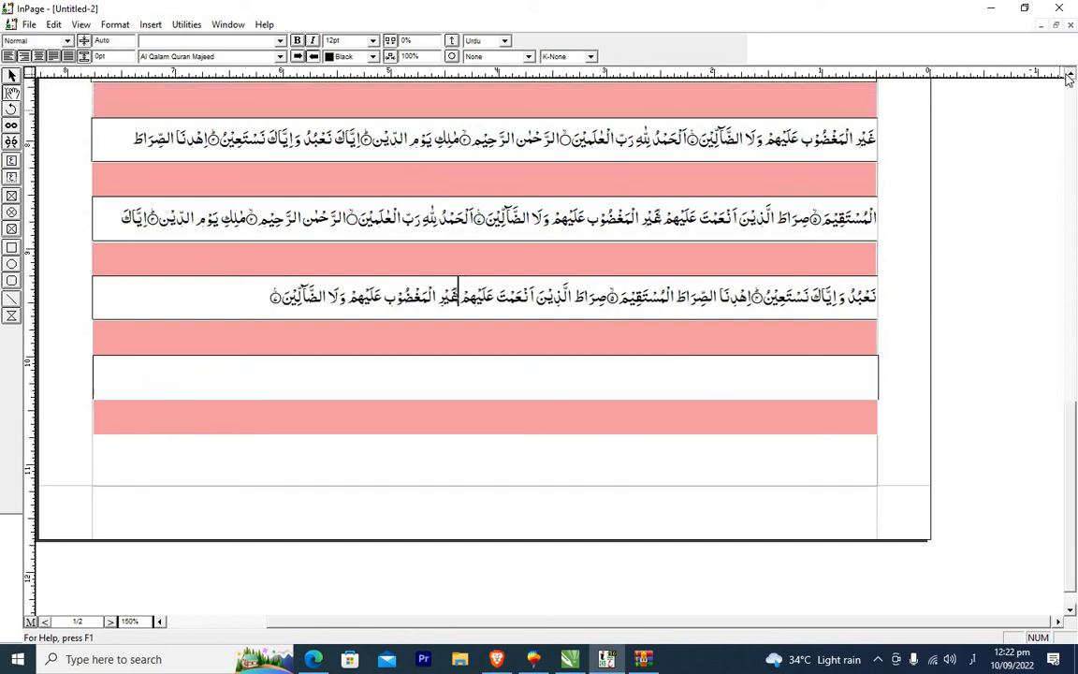
{"action": "left_click_drag", "start_coordinate": [1069, 75], "coordinate": [1069, 77]}
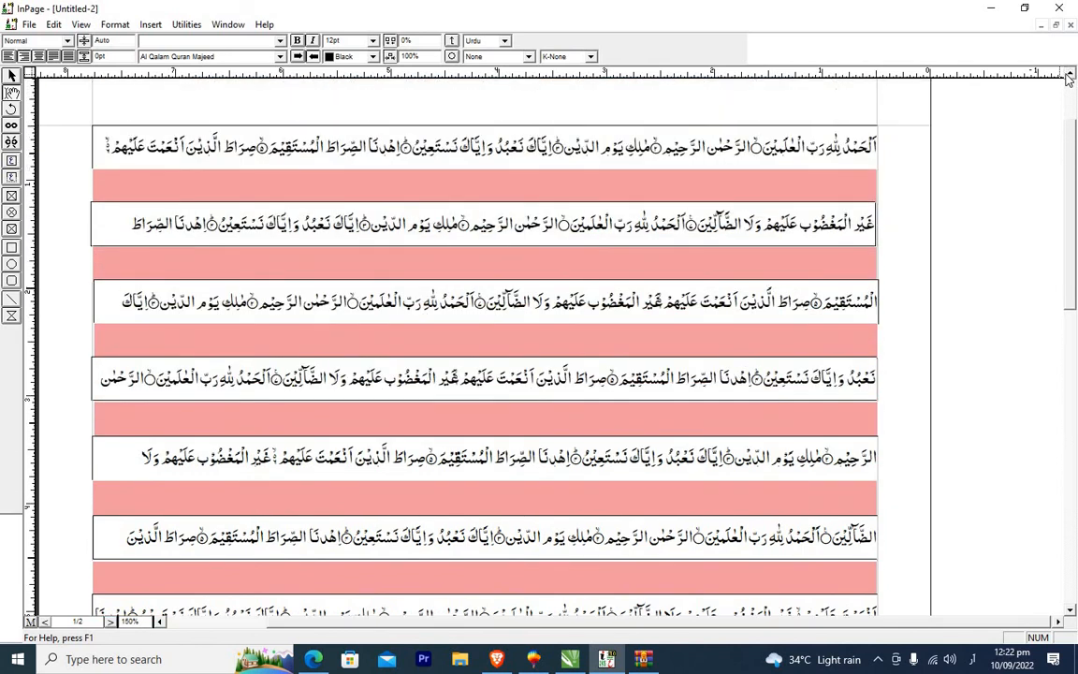
{"action": "key", "text": "ctrl+a"}
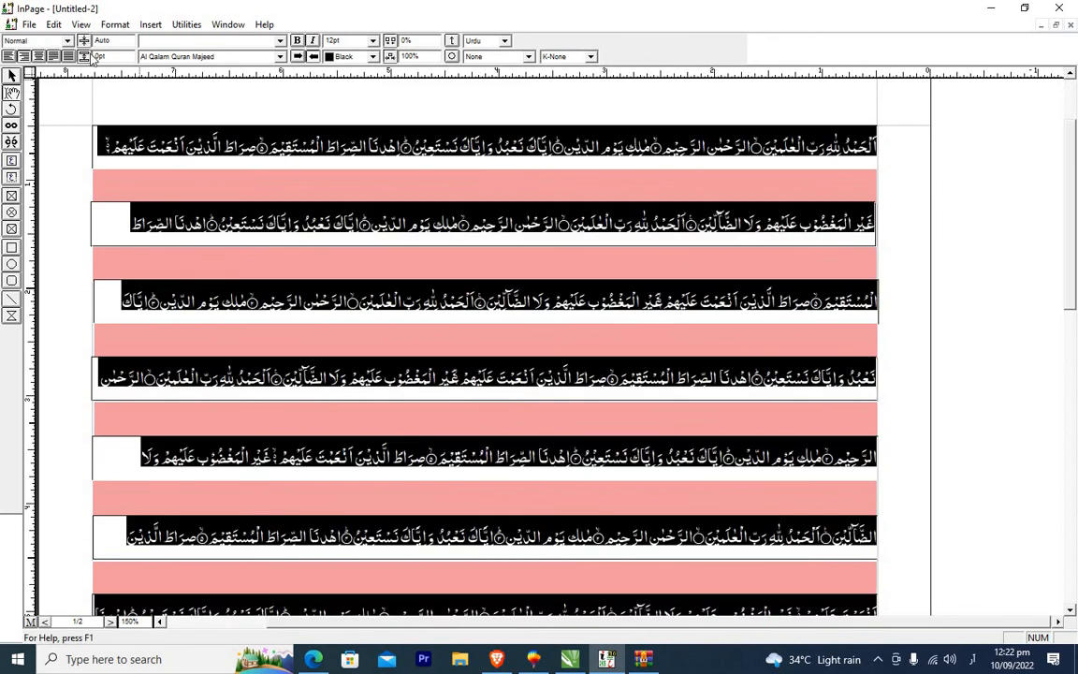
{"action": "left_click", "coordinate": [54, 56]}
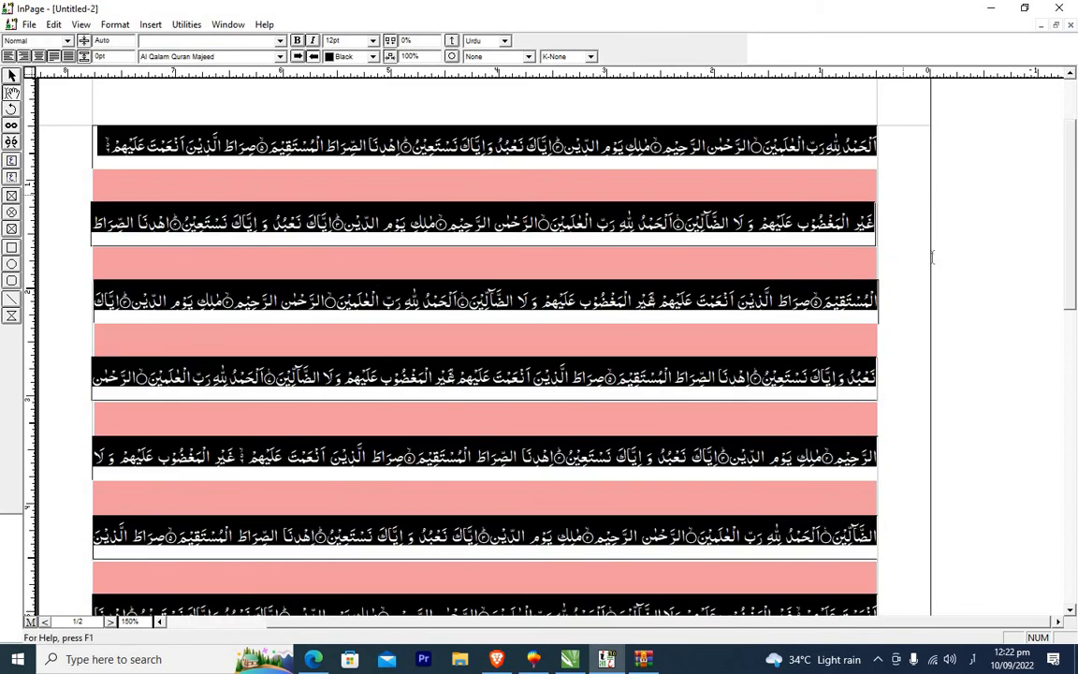
{"action": "left_click", "coordinate": [738, 259]}
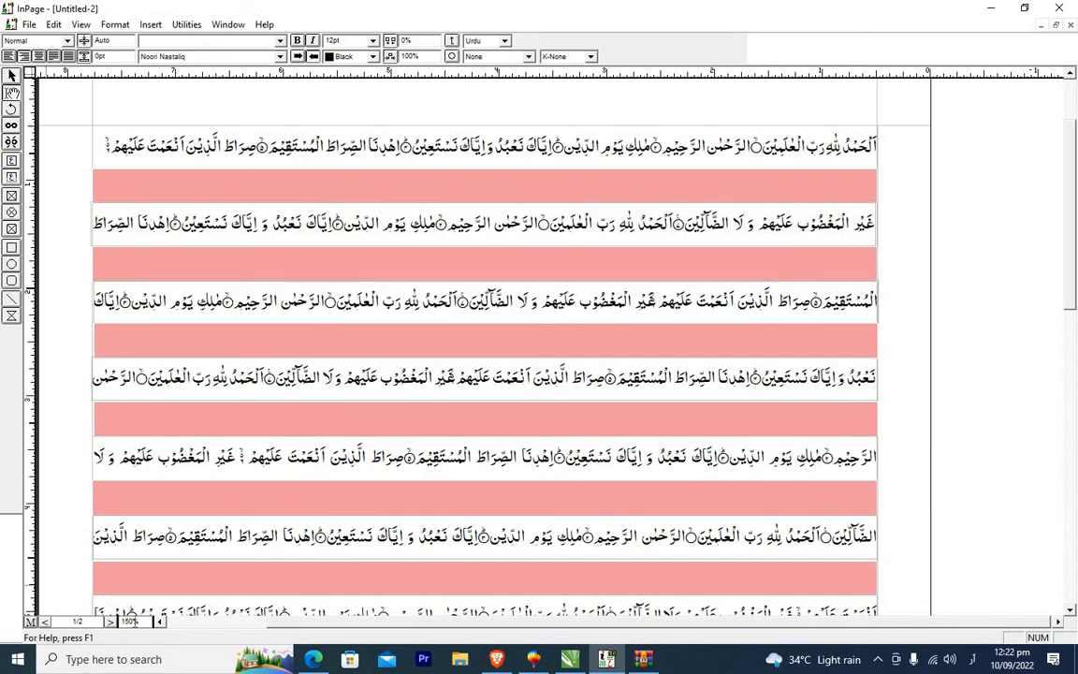
Review the whole page layout at 80% zoom, then return to 150%.
{"action": "left_click", "coordinate": [129, 622]}
{"action": "type", "text": "80"}
{"action": "key", "text": "Return"}
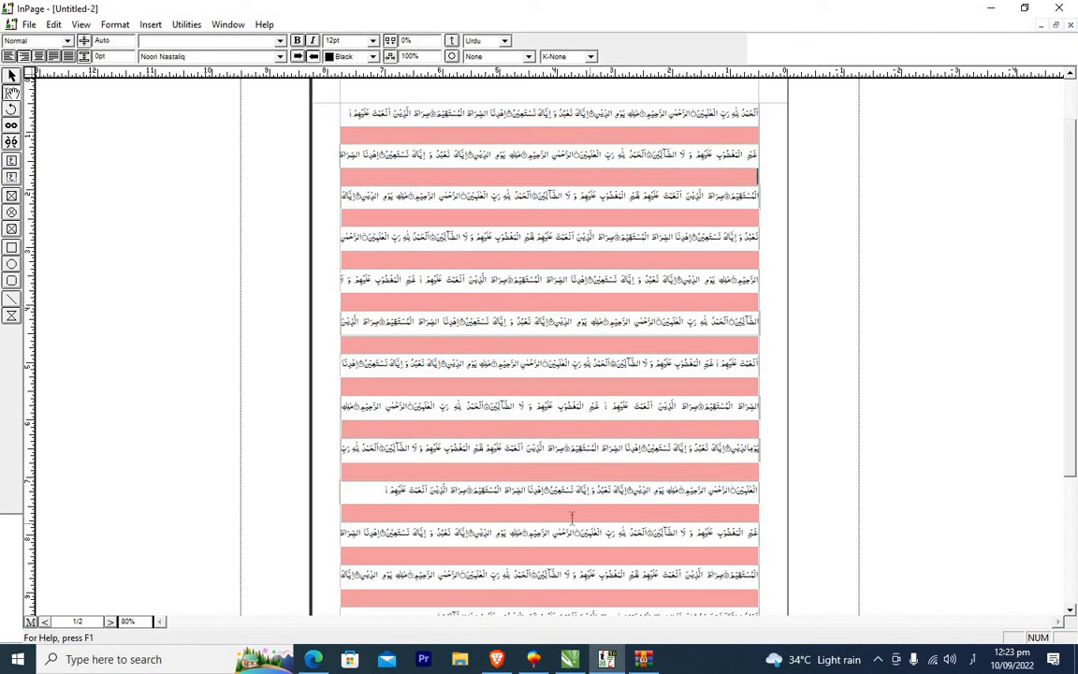
{"action": "left_click", "coordinate": [382, 496]}
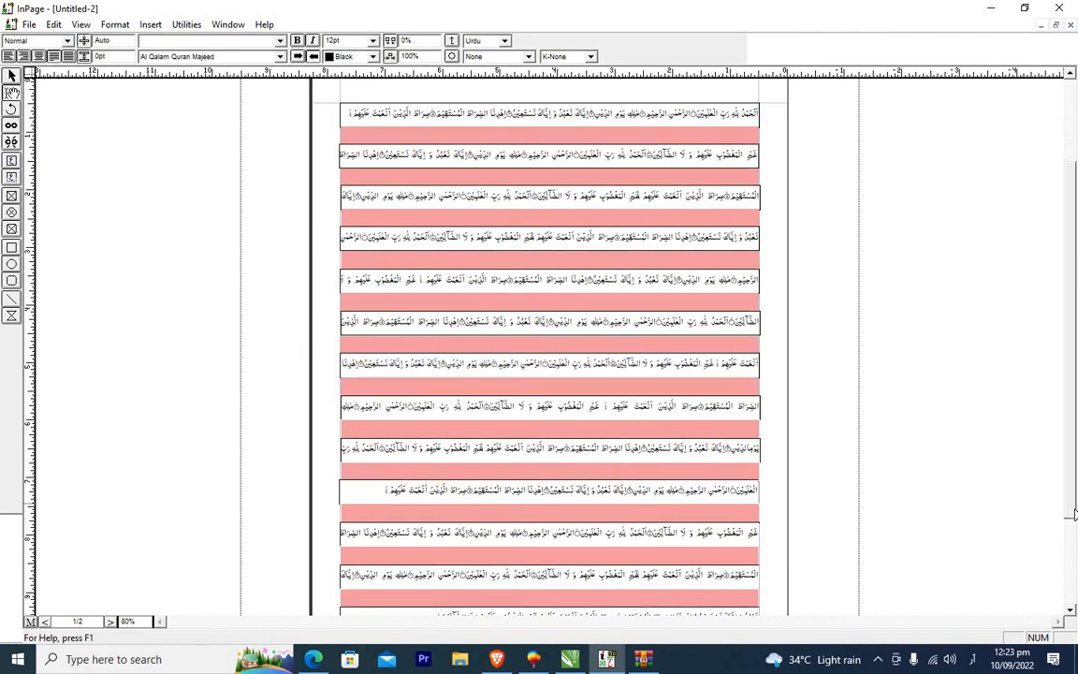
{"action": "scroll", "coordinate": [1074, 514], "scroll_direction": "down", "scroll_amount": 2}
{"action": "left_click_drag", "start_coordinate": [1074, 508], "coordinate": [1066, 368]}
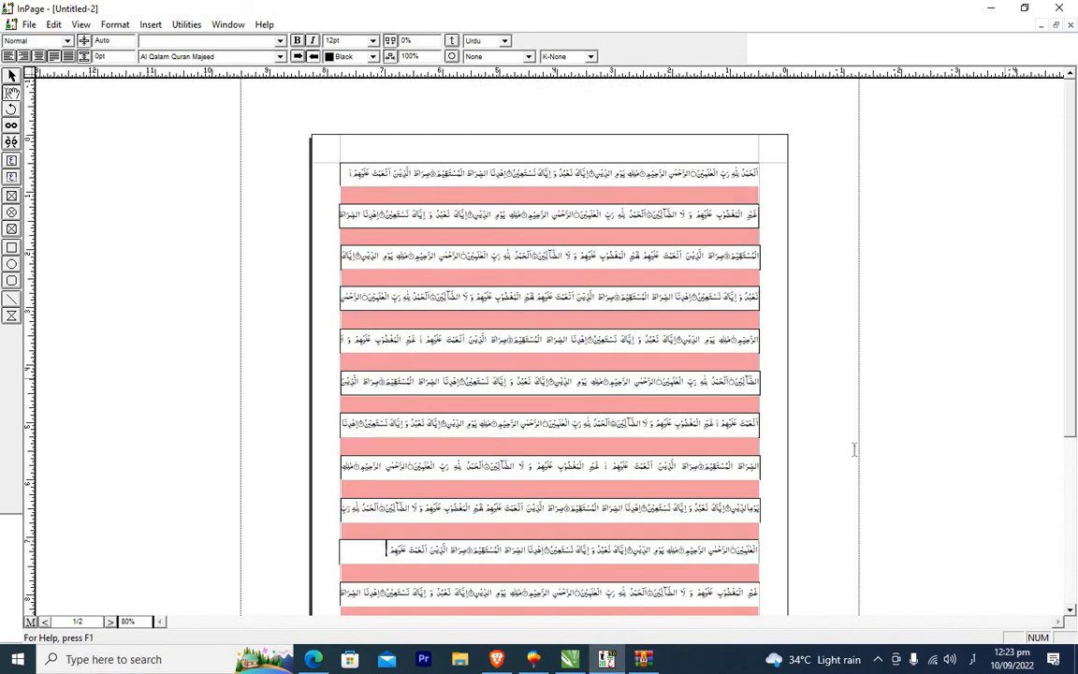
{"action": "left_click", "coordinate": [131, 622]}
{"action": "type", "text": "150"}
{"action": "key", "text": "Return"}
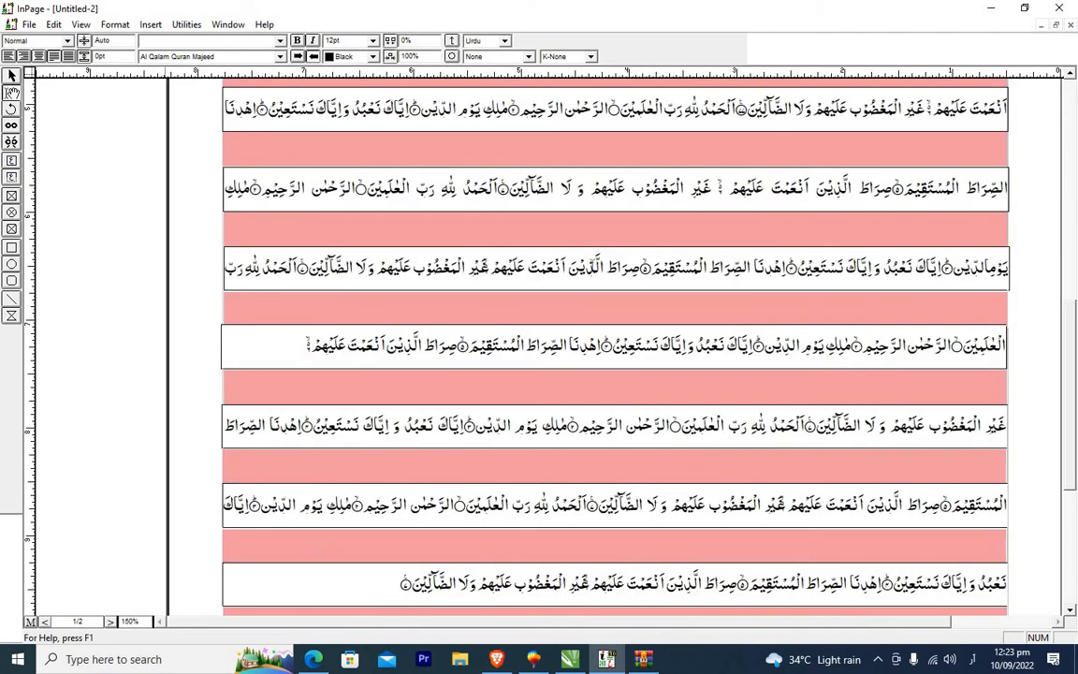
Type the Urdu line "شروع کرتا ہوں اللہ کے نام سے جو بڑا مہربان نہایت رحم کرنے والا ہے۔" in the first pink box.
{"action": "left_click", "coordinate": [1073, 84]}
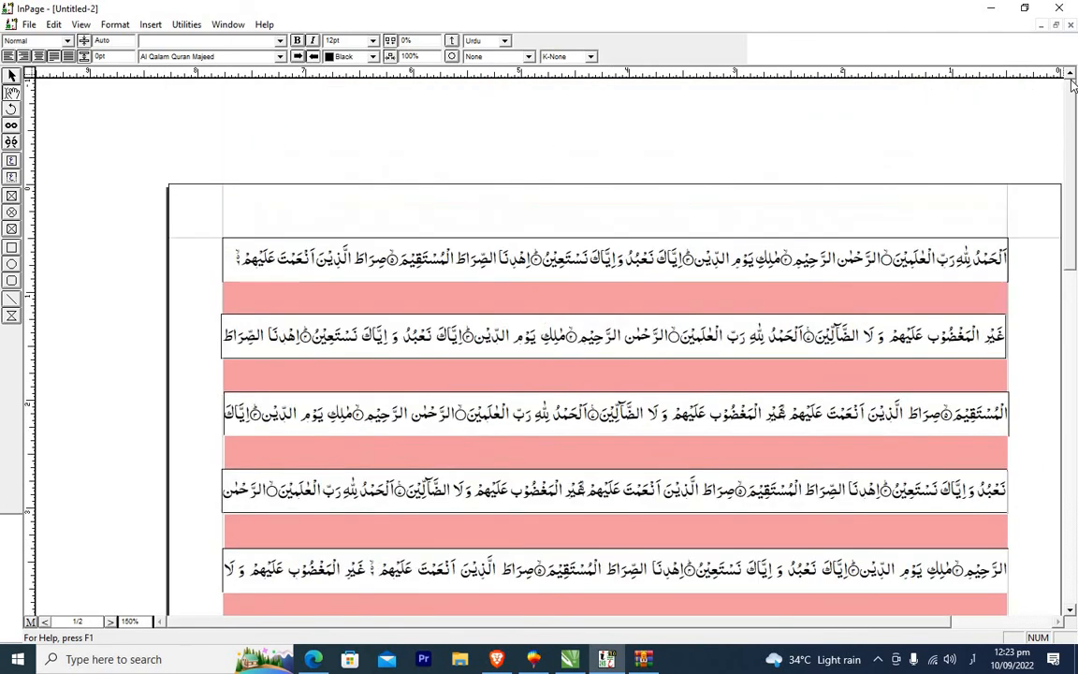
{"action": "left_click", "coordinate": [985, 301]}
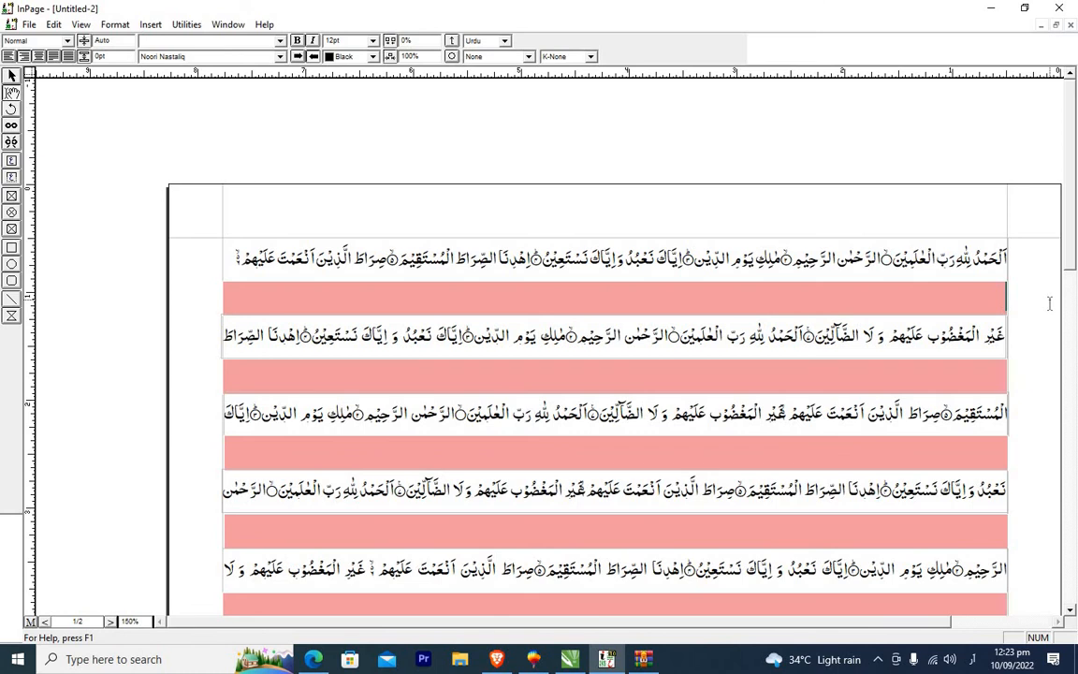
{"action": "type", "text": "شروع"}
{"action": "type", "text": "کرتا ہوں اللہ کے نام س"}
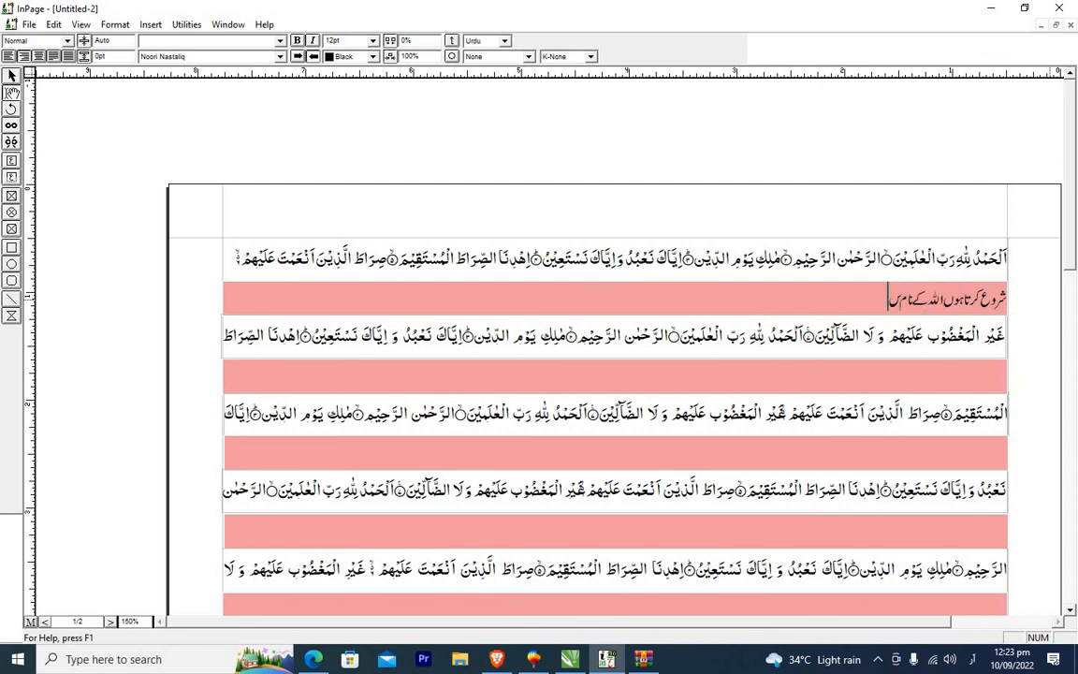
{"action": "type", "text": "ے جو بڑا مہربان نہ"}
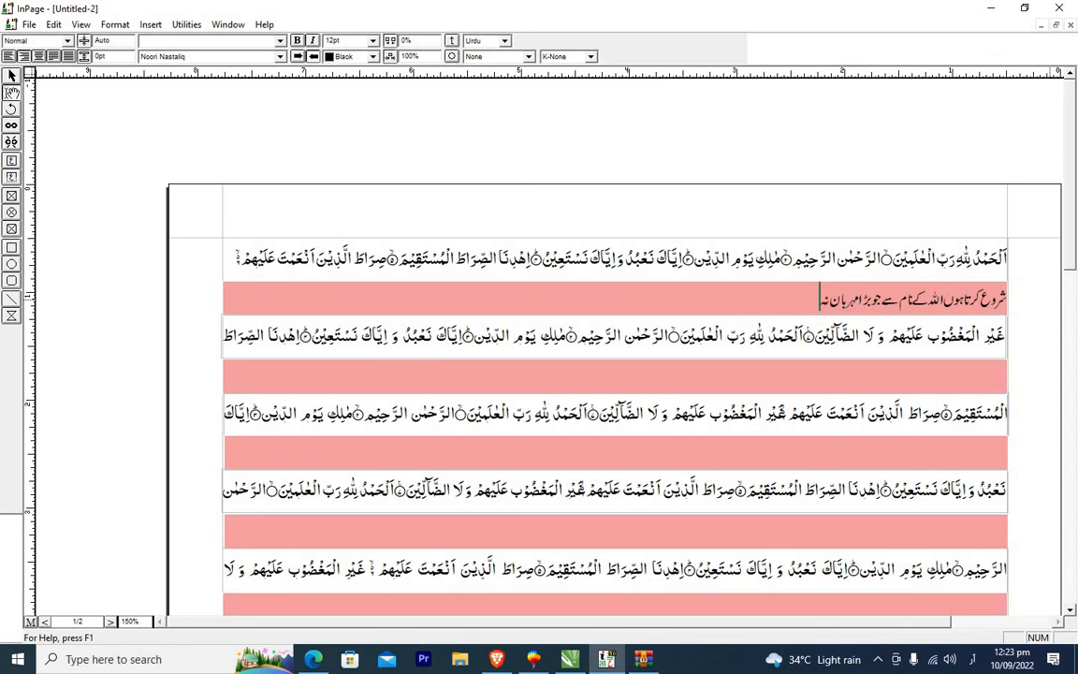
{"action": "type", "text": "ایت رحم کرنے والا ہے۔"}
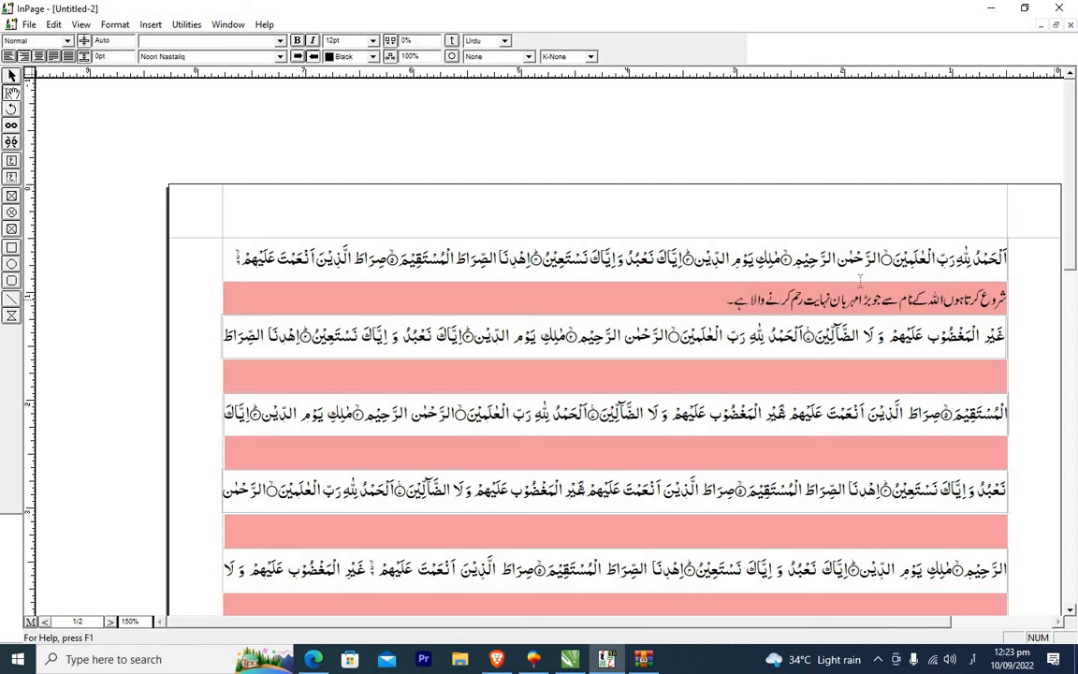
Copy the Urdu sentence and paste it repeatedly so it flows through all the linked pink boxes.
{"action": "left_click_drag", "start_coordinate": [728, 300], "coordinate": [1008, 298]}
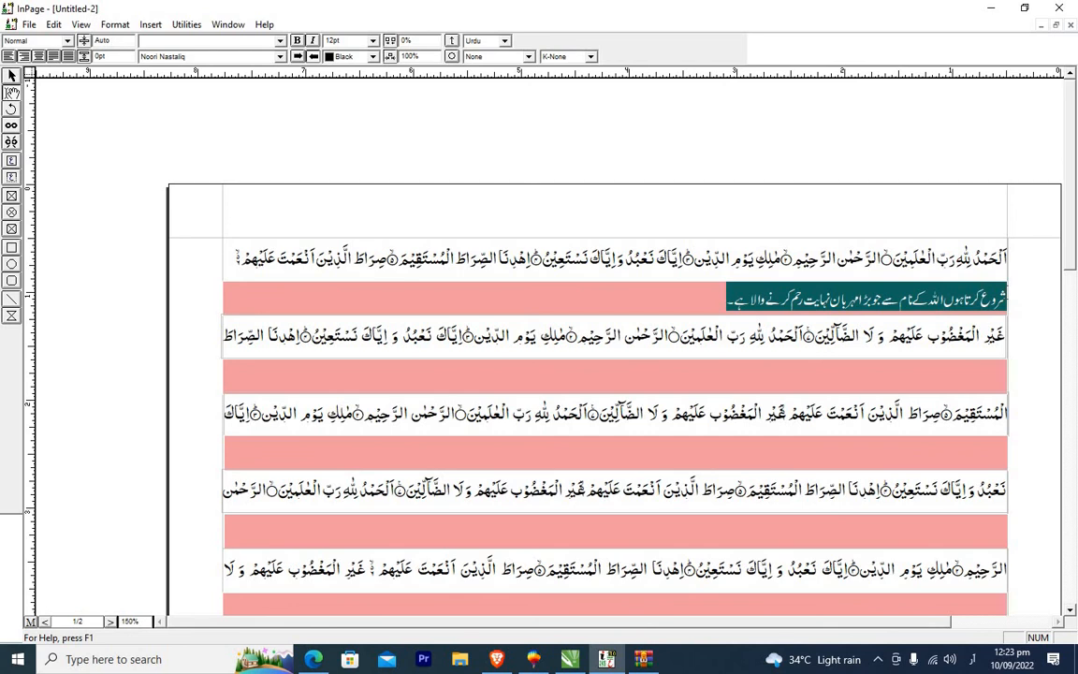
{"action": "left_click", "coordinate": [717, 306]}
{"action": "key", "text": "ctrl+v"}
{"action": "key", "text": "ctrl+v"}
{"action": "key", "text": "ctrl+v"}
{"action": "key", "text": "ctrl+v"}
{"action": "key", "text": "ctrl+v"}
{"action": "key", "text": "ctrl+v"}
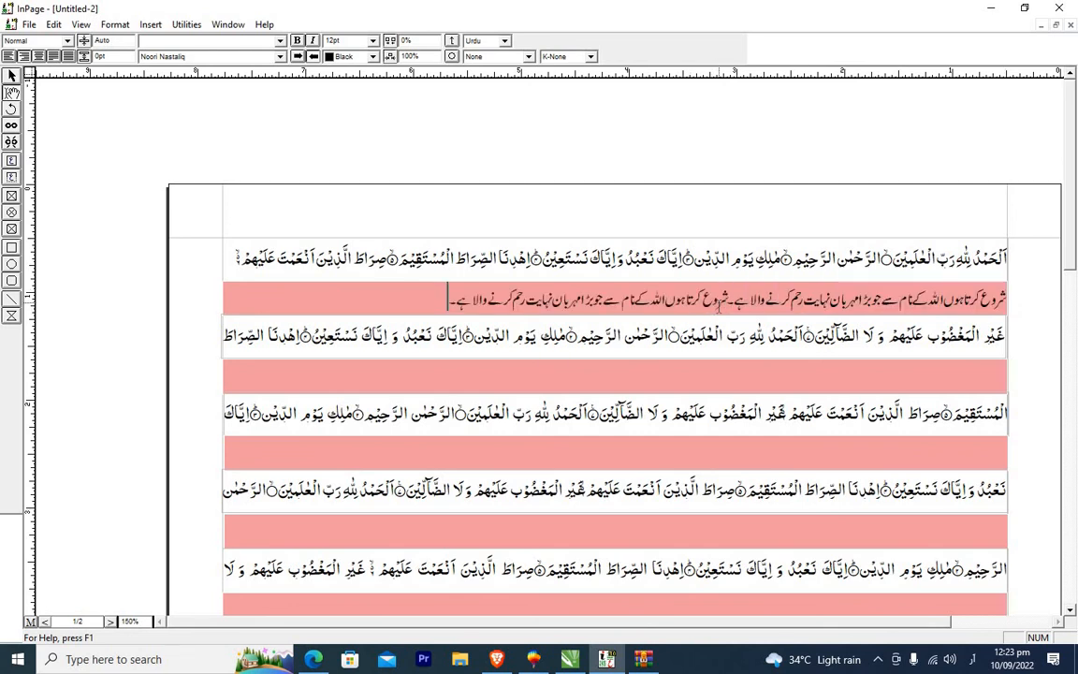
{"action": "key", "text": "ctrl+v"}
{"action": "key", "text": "ctrl+v"}
{"action": "key", "text": "ctrl+v"}
{"action": "key", "text": "ctrl+v"}
{"action": "key", "text": "ctrl+v"}
{"action": "key", "text": "ctrl+v"}
{"action": "key", "text": "ctrl+v"}
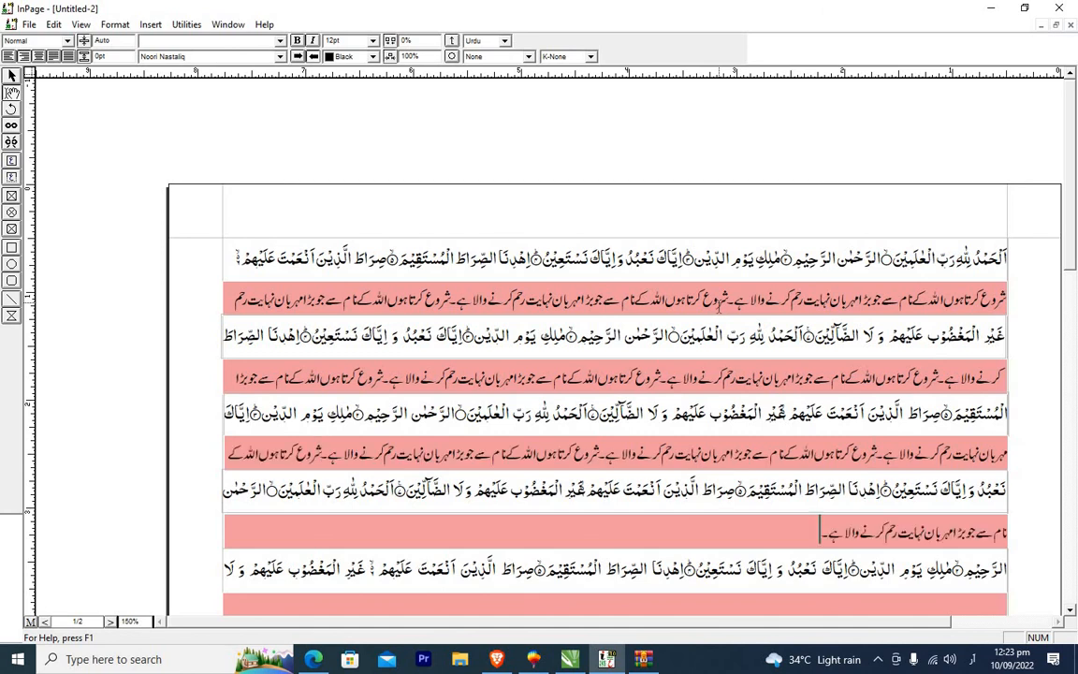
{"action": "key", "text": "ctrl+v"}
{"action": "key", "text": "ctrl+v"}
{"action": "key", "text": "ctrl+v"}
{"action": "key", "text": "ctrl+v"}
{"action": "key", "text": "ctrl+v"}
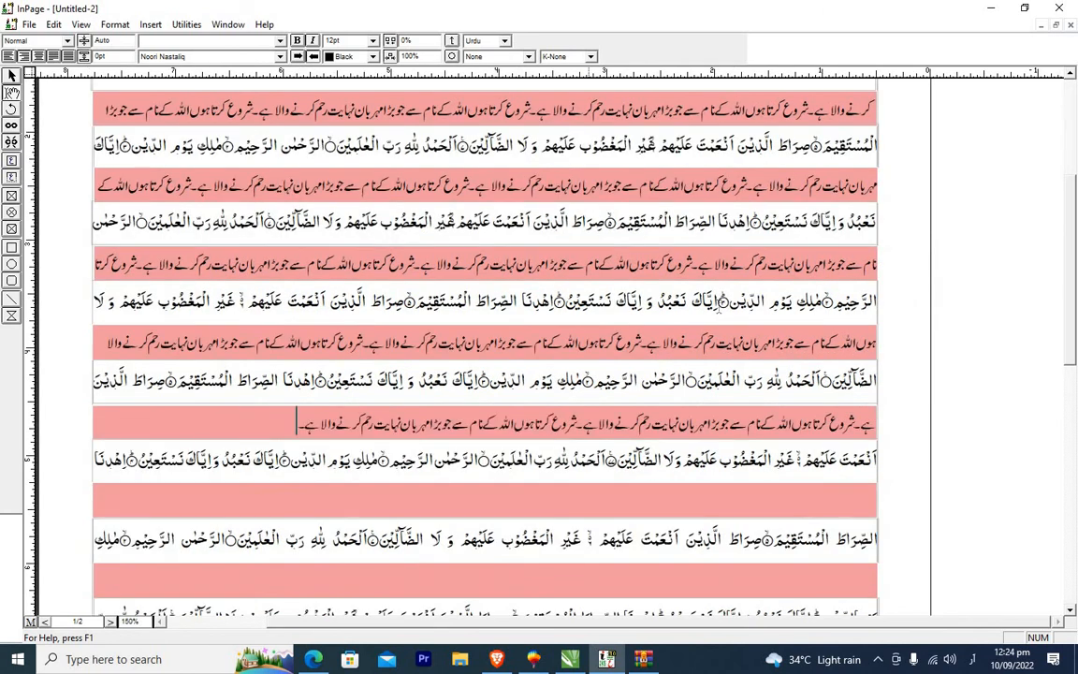
{"action": "key", "text": "ctrl+v"}
{"action": "key", "text": "ctrl+v"}
{"action": "key", "text": "ctrl+v"}
{"action": "key", "text": "ctrl+v"}
{"action": "key", "text": "ctrl+v"}
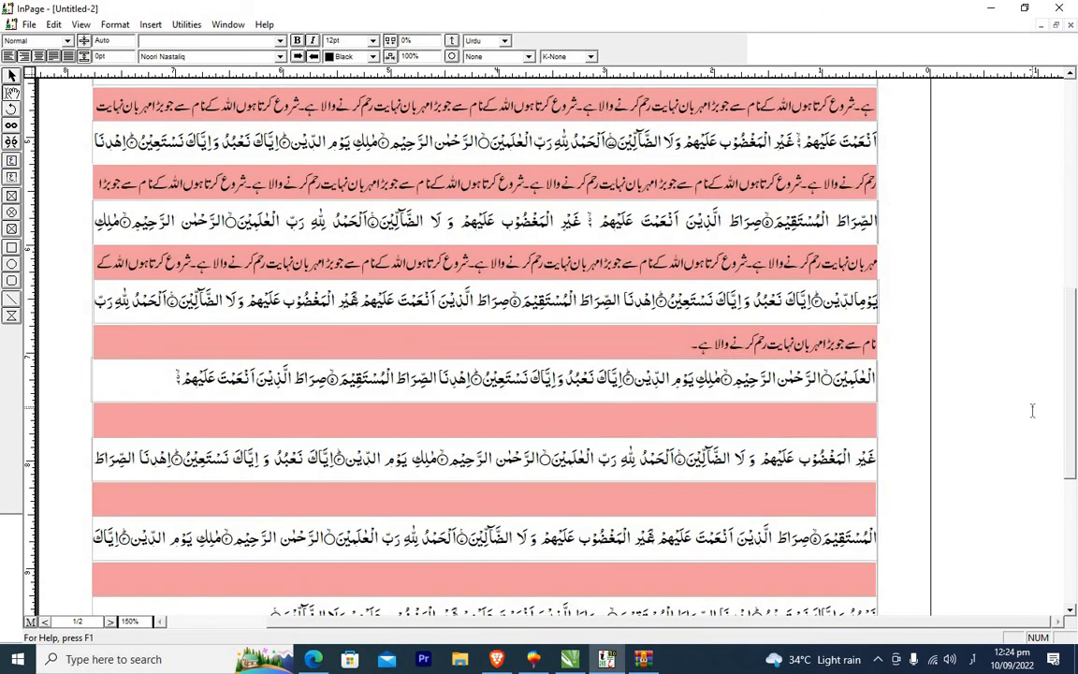
{"action": "key", "text": "ctrl+v"}
{"action": "key", "text": "ctrl+v"}
{"action": "key", "text": "ctrl+v"}
{"action": "key", "text": "ctrl+v"}
{"action": "key", "text": "ctrl+v"}
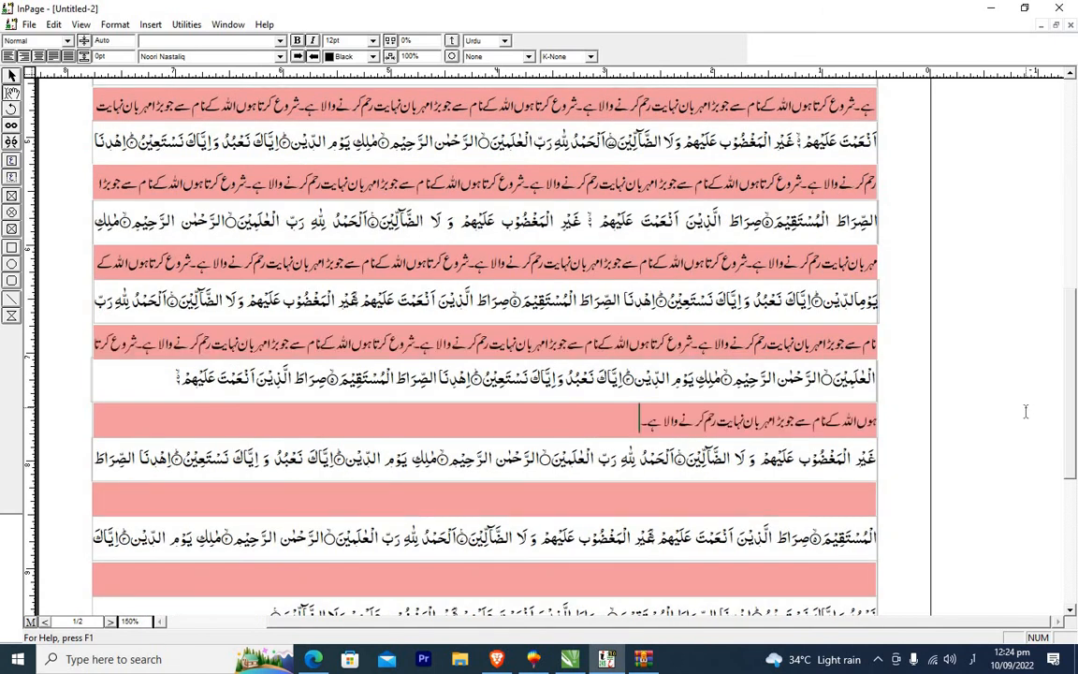
{"action": "key", "text": "ctrl+v"}
{"action": "key", "text": "ctrl+v"}
{"action": "key", "text": "ctrl+v"}
{"action": "key", "text": "ctrl+v"}
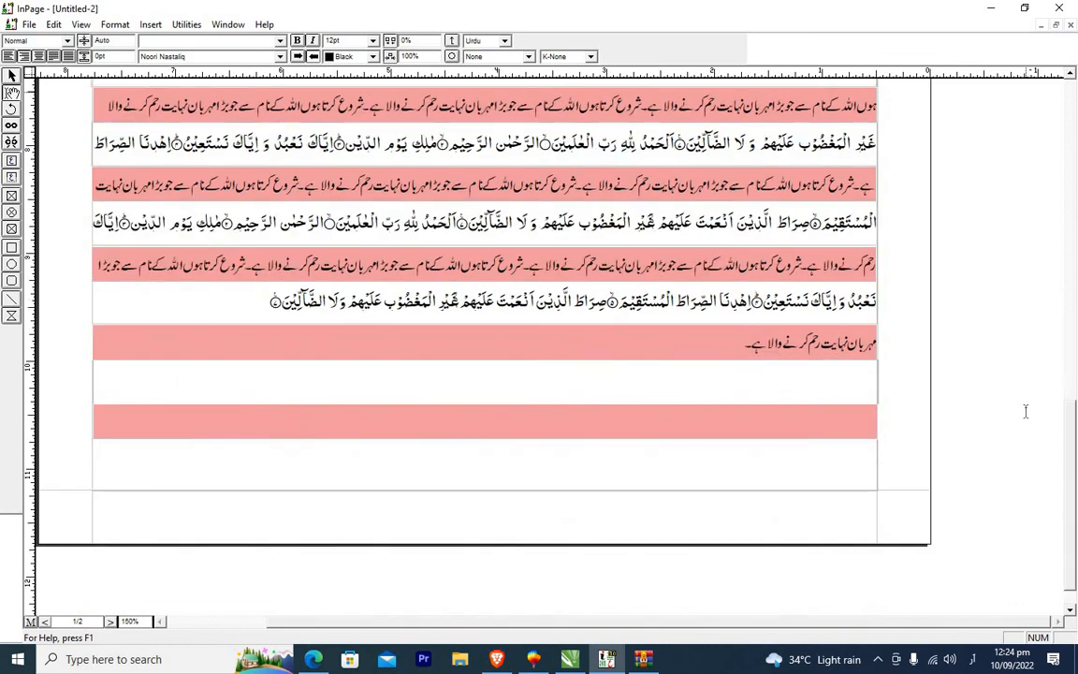
{"action": "key", "text": "ctrl+v"}
{"action": "key", "text": "ctrl+v"}
{"action": "key", "text": "ctrl+v"}
{"action": "key", "text": "ctrl+v"}
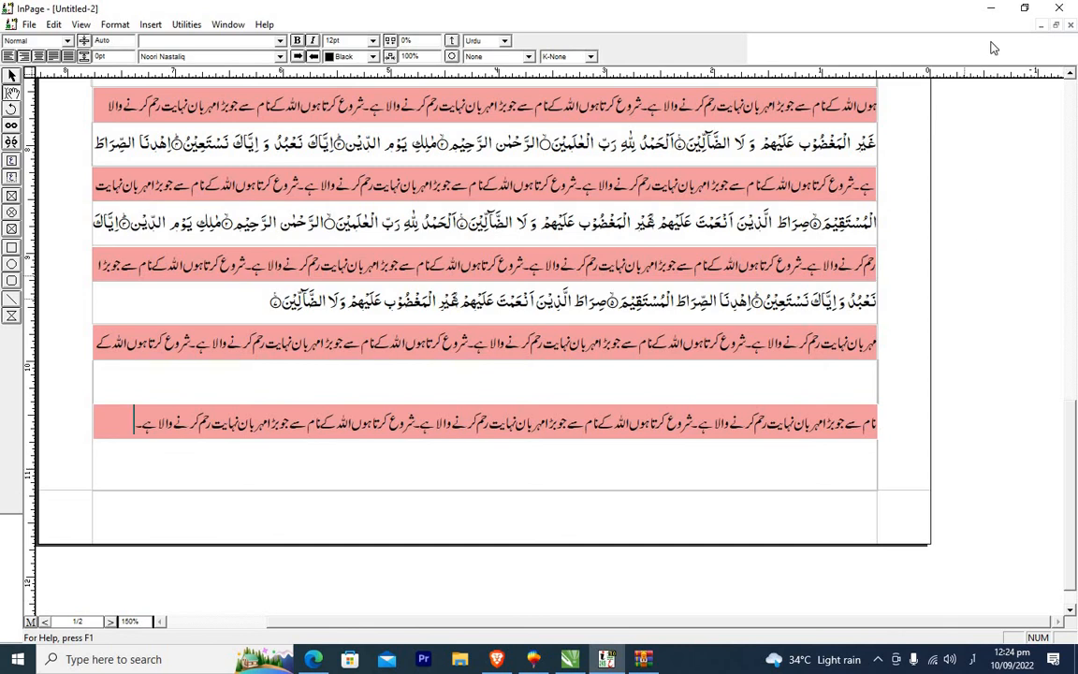
Scroll up through the document to review the filled white and pink boxes.
{"action": "left_click", "coordinate": [1072, 76]}
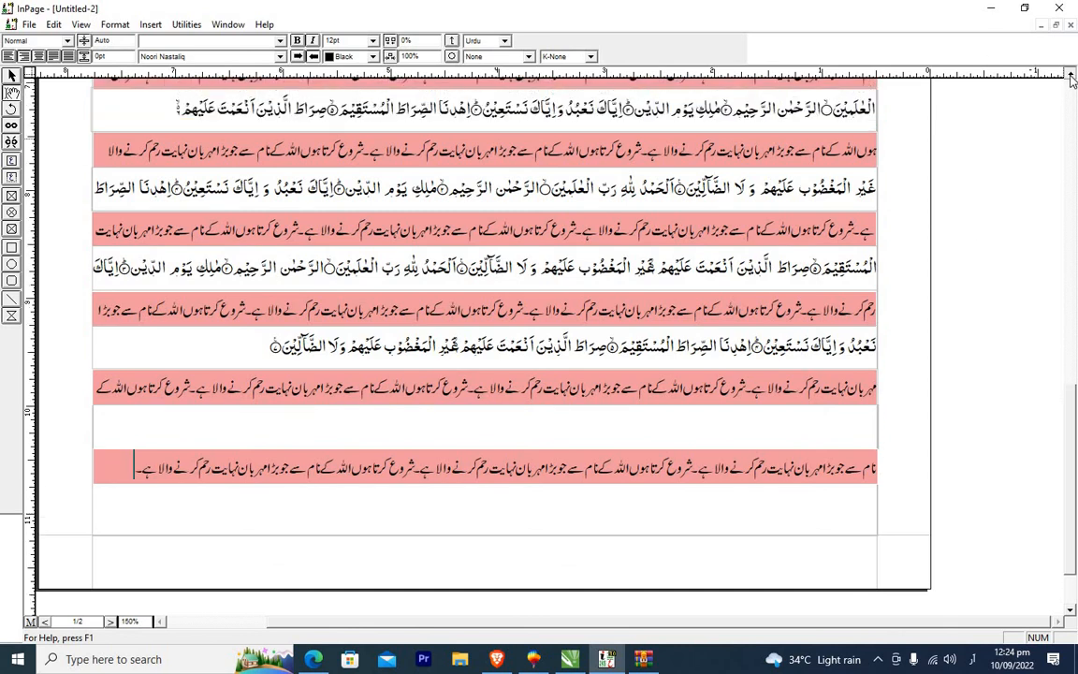
{"action": "left_click", "coordinate": [1071, 76]}
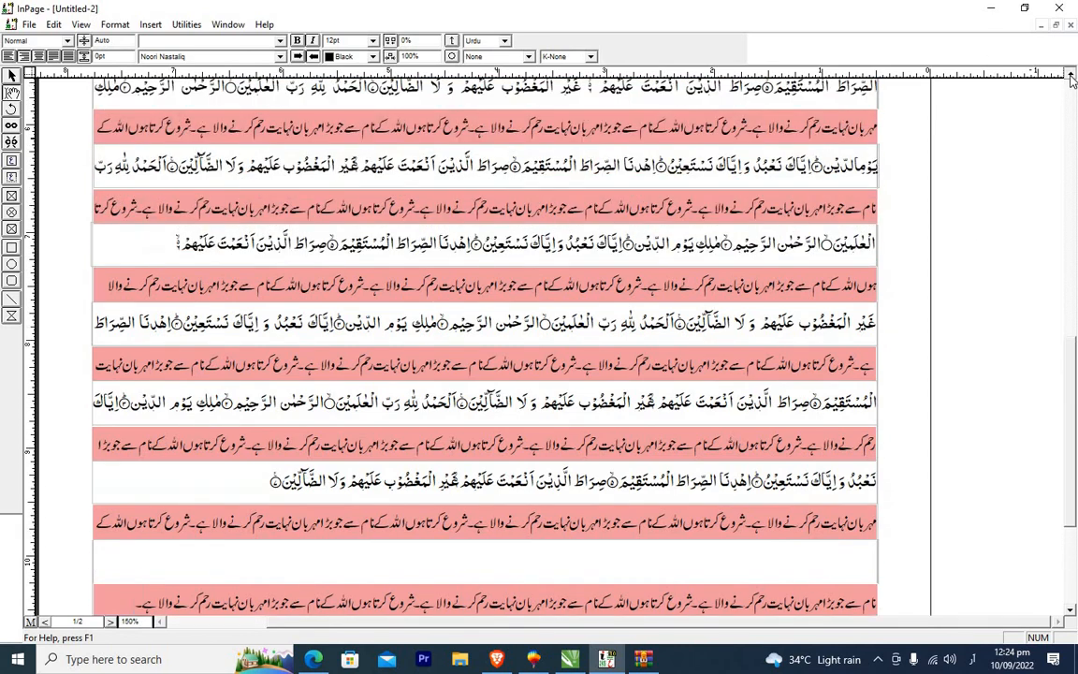
{"action": "left_click", "coordinate": [1072, 77]}
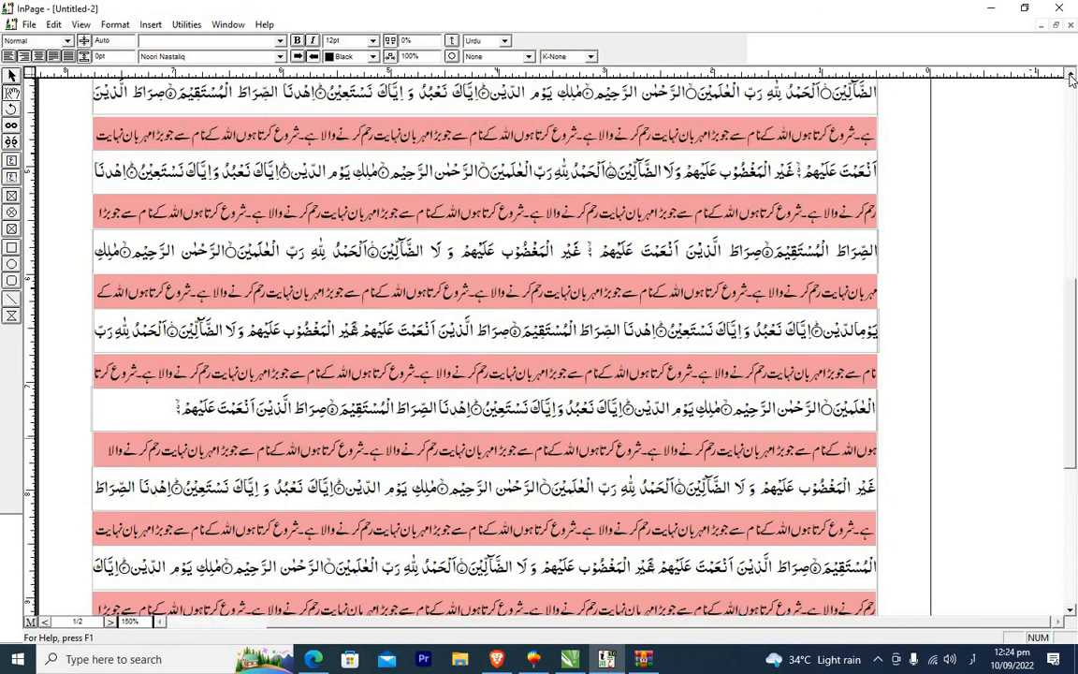
{"action": "left_click", "coordinate": [1072, 77]}
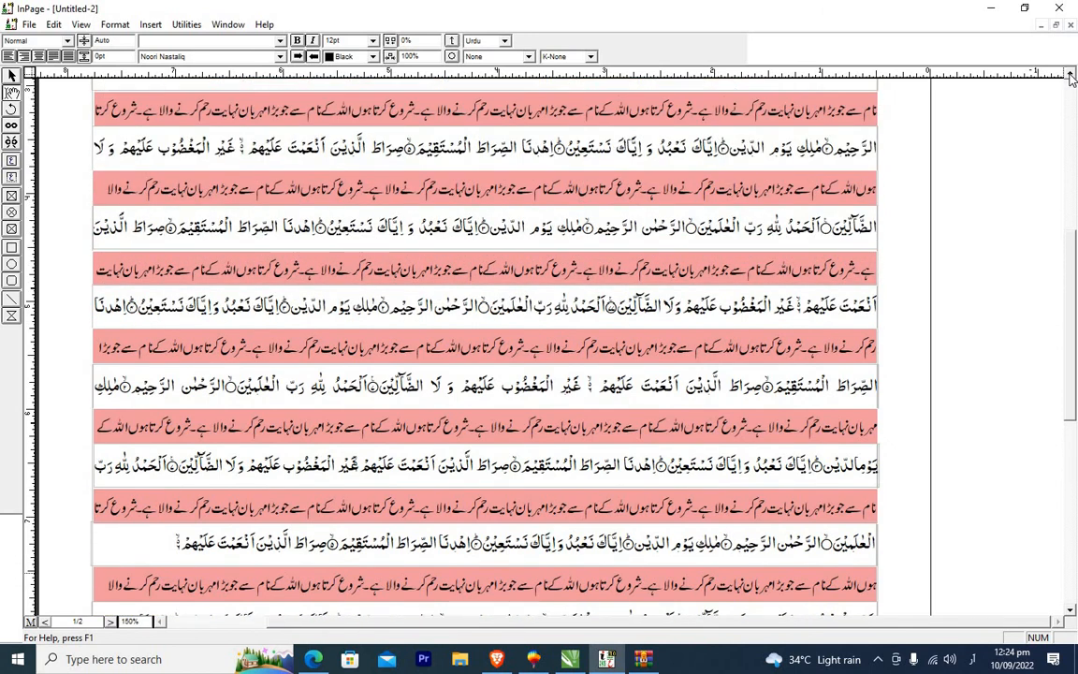
{"action": "left_click", "coordinate": [1072, 77]}
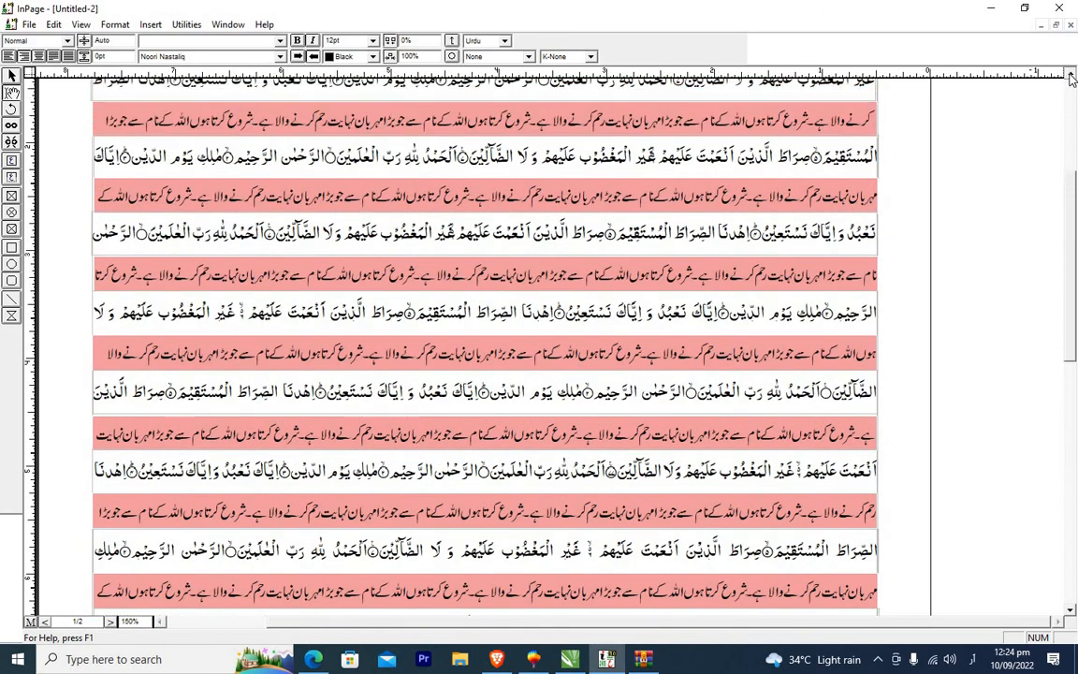
{"action": "left_click", "coordinate": [1071, 77]}
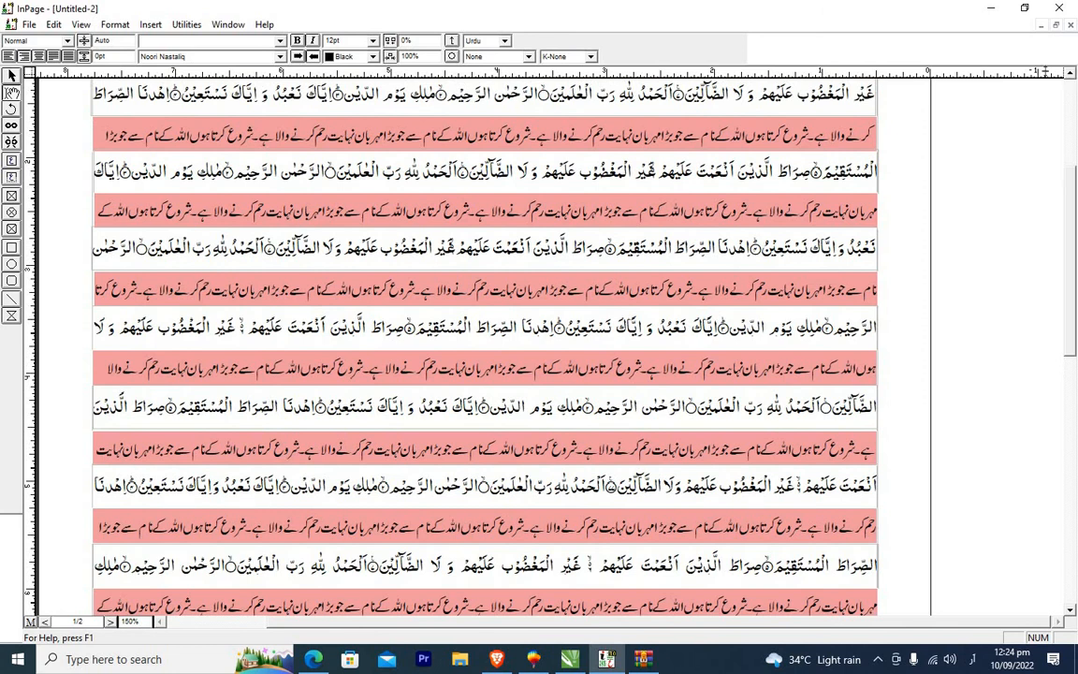